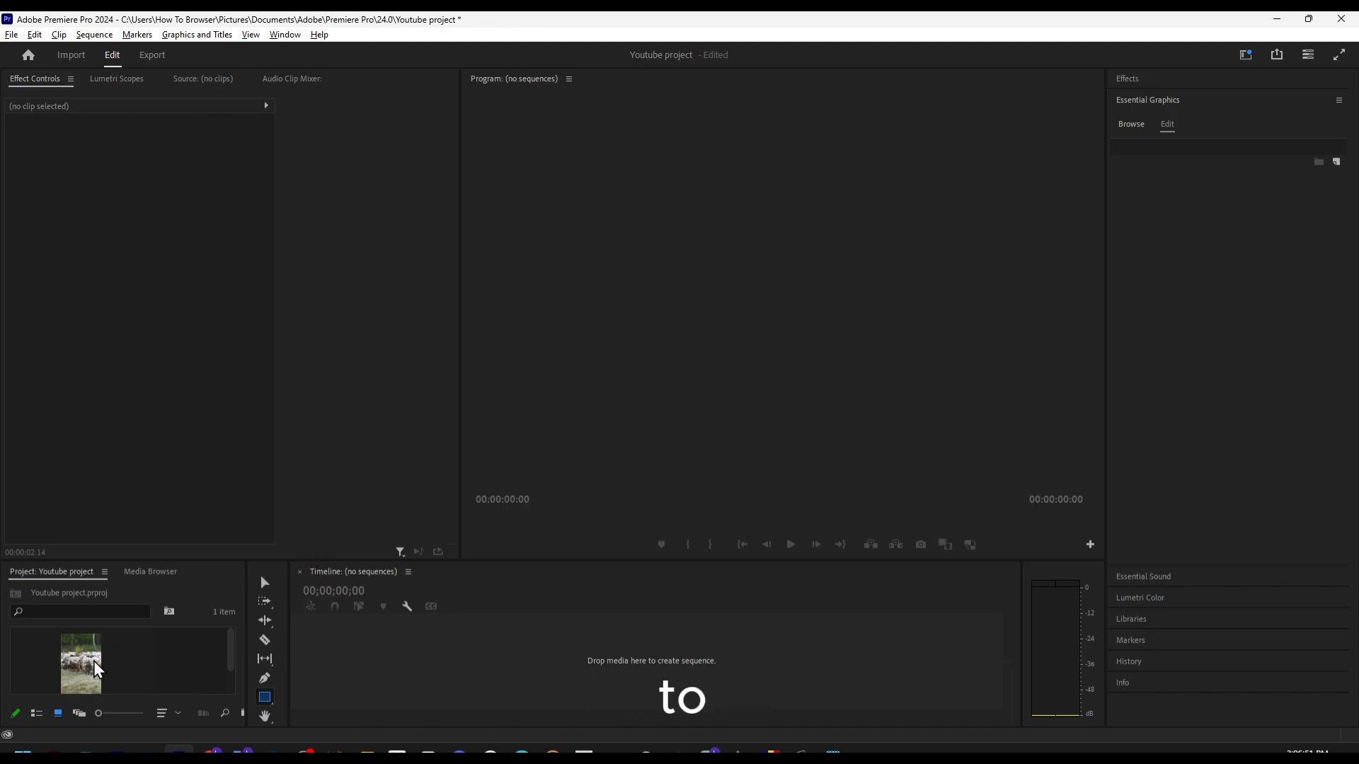
Create a sequence from the vertical sheep clip and enlarge the timeline area.
left_click_drag(92, 650, 522, 661)
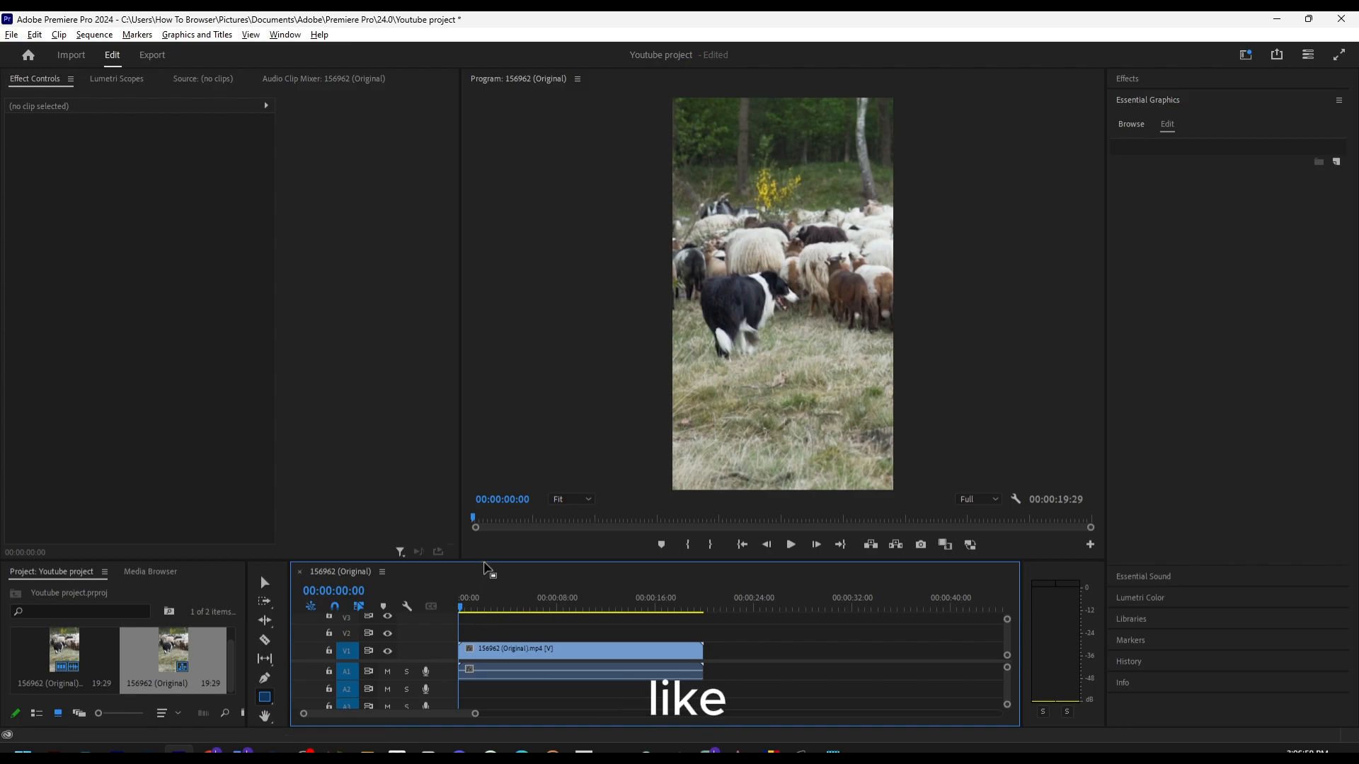
left_click_drag(485, 560, 486, 506)
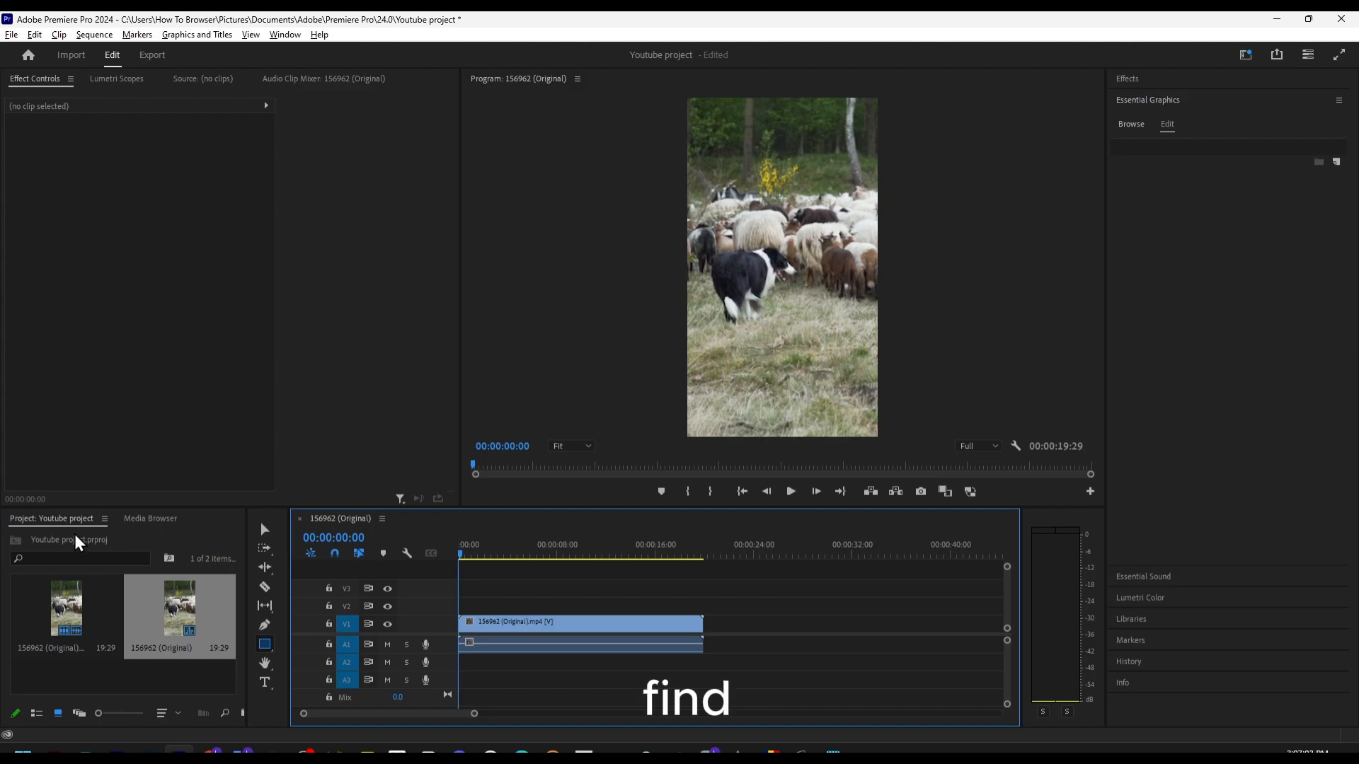
left_click(280, 36)
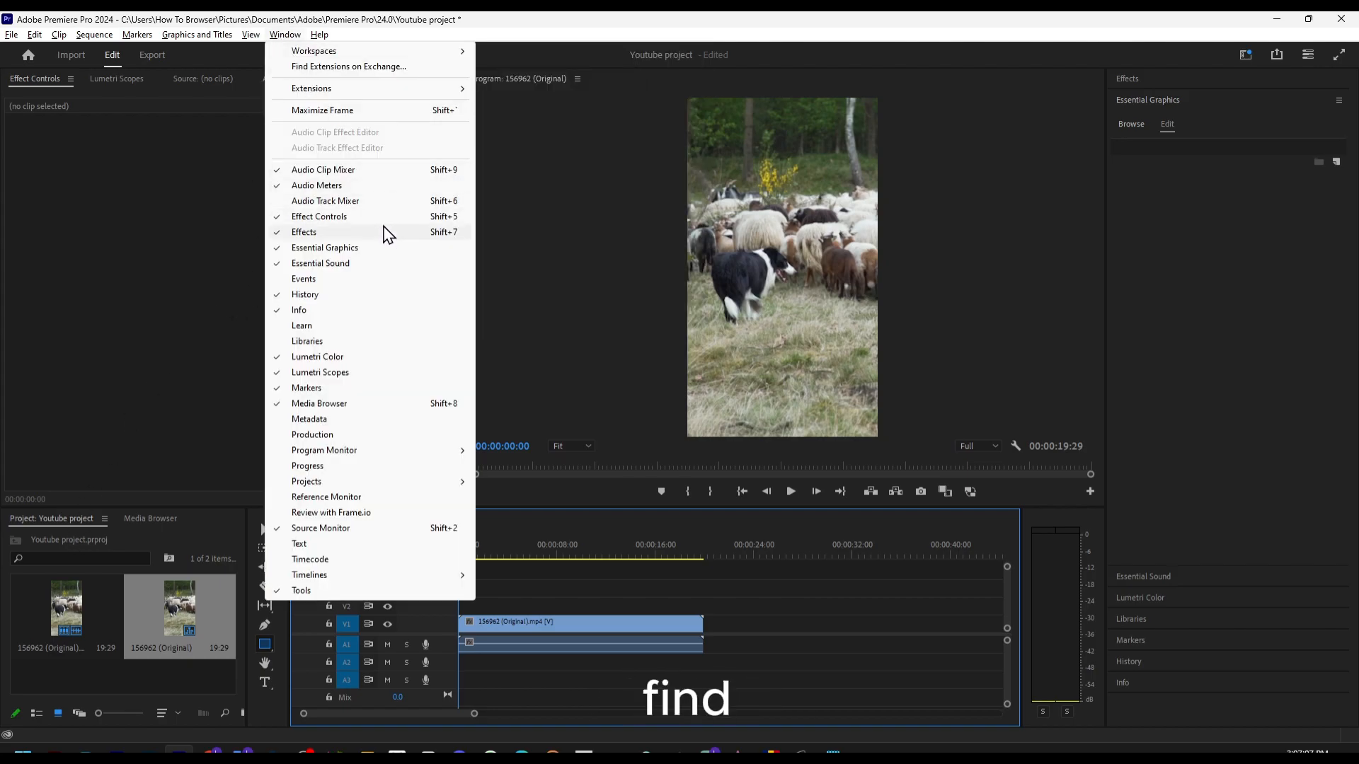
mouse_move(299, 484)
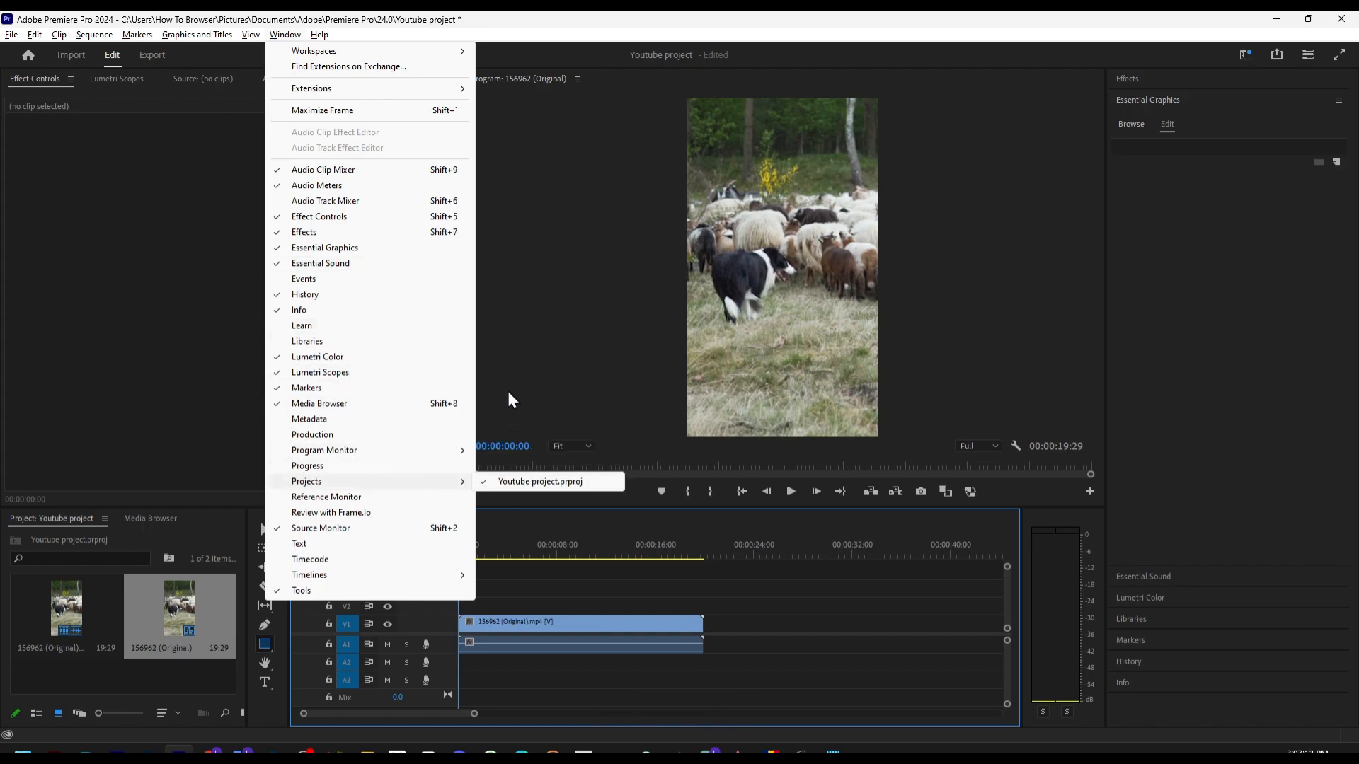
left_click(881, 528)
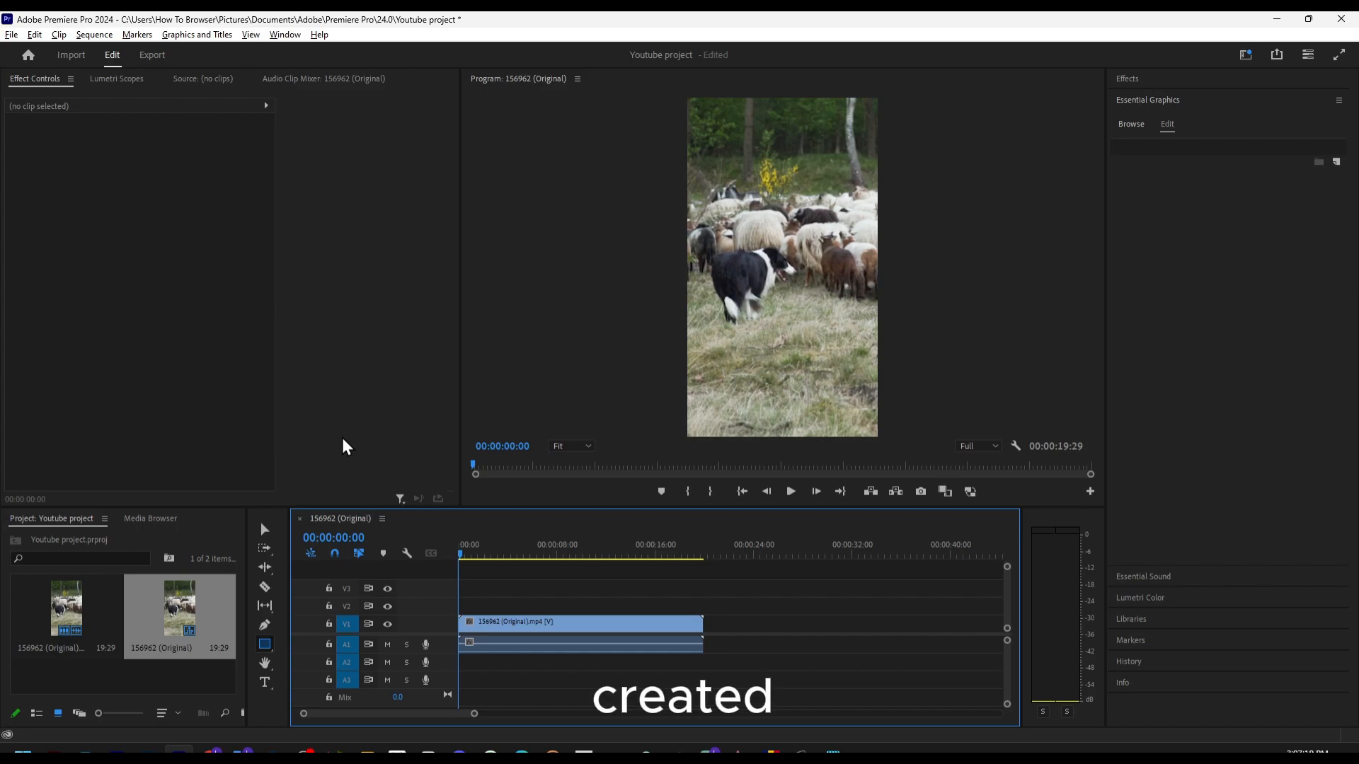
Draw a text box over the lower part of the video frame and enter "TEXT".
left_click(267, 685)
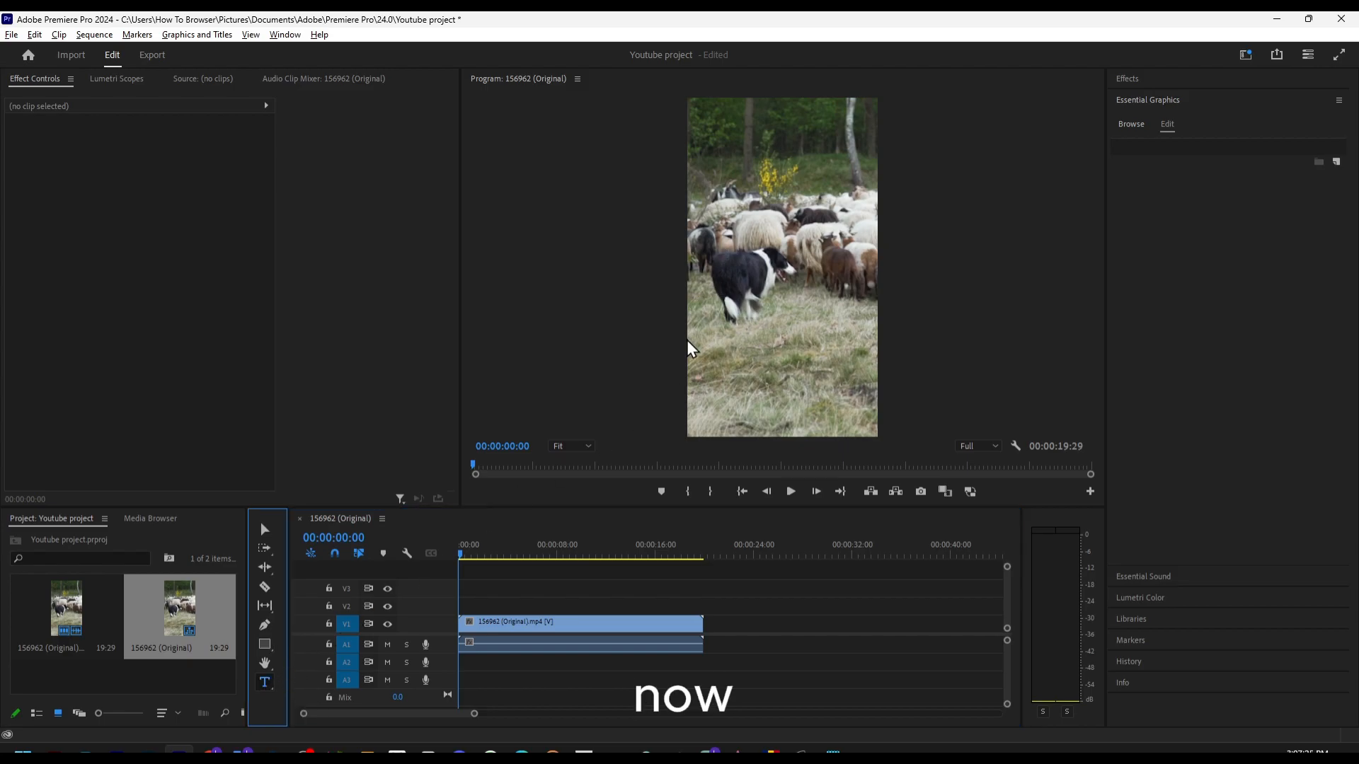
left_click_drag(688, 334, 865, 417)
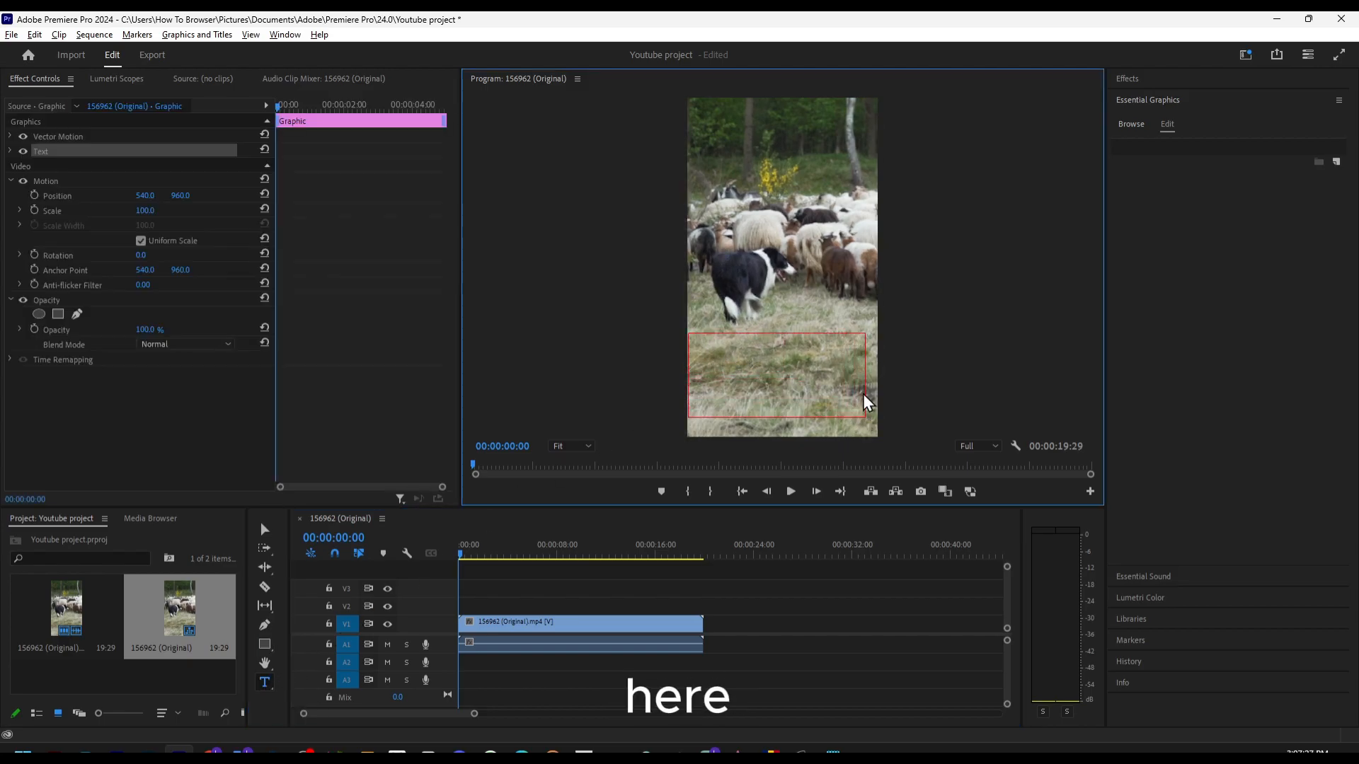
type("TEXT")
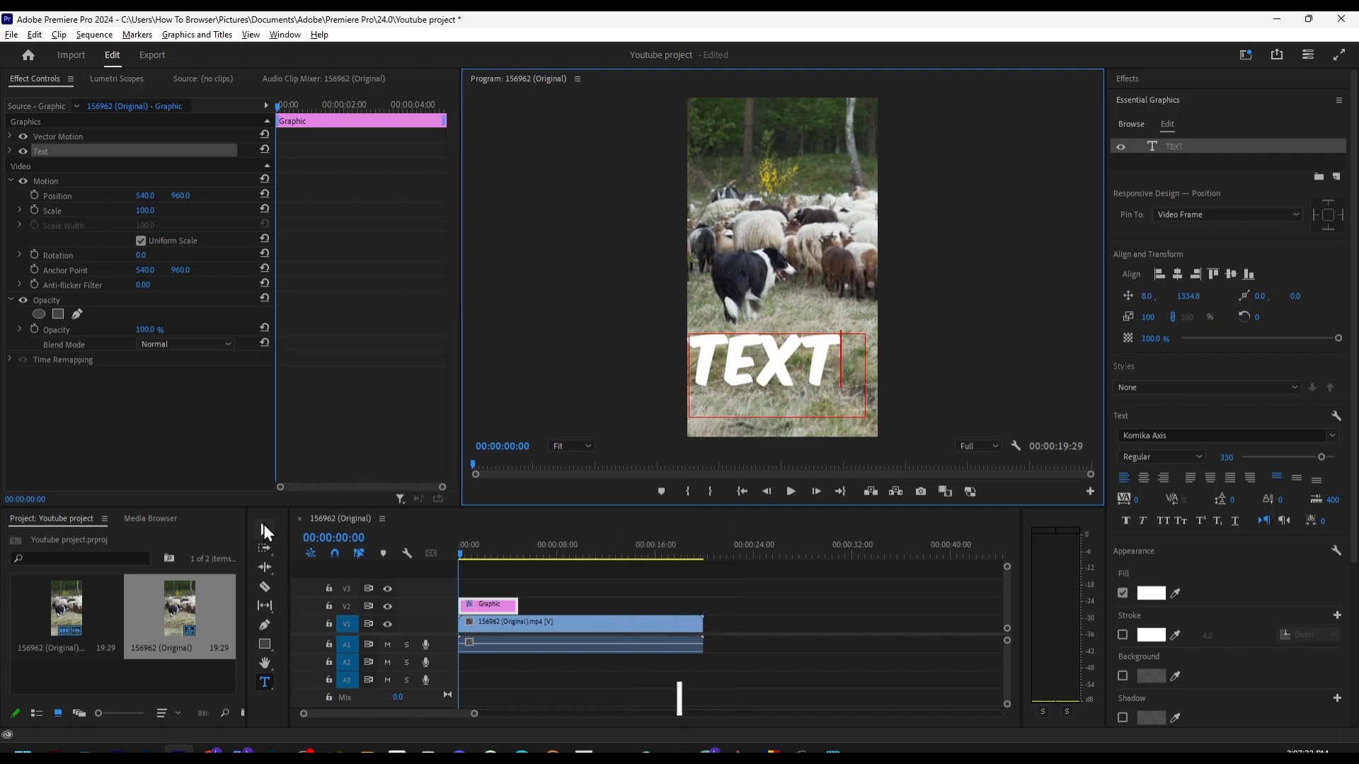
Tighten the text box around the word TEXT and place it at about 103.5, 1338.8 in the lower frame.
left_click(264, 531)
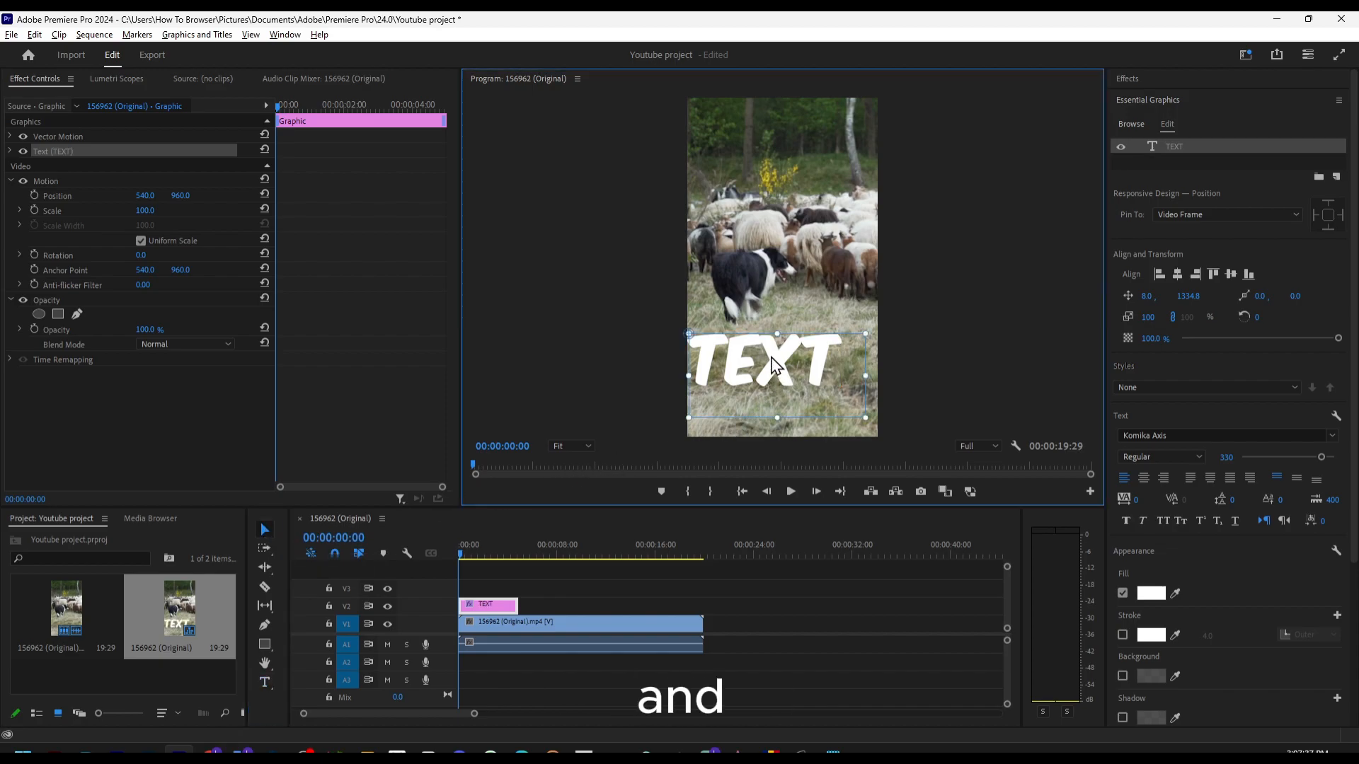
left_click_drag(776, 373, 789, 371)
mouse_move(875, 378)
left_mouse_down()
mouse_move(847, 375)
mouse_move(863, 373)
left_mouse_up()
left_click_drag(779, 416, 781, 391)
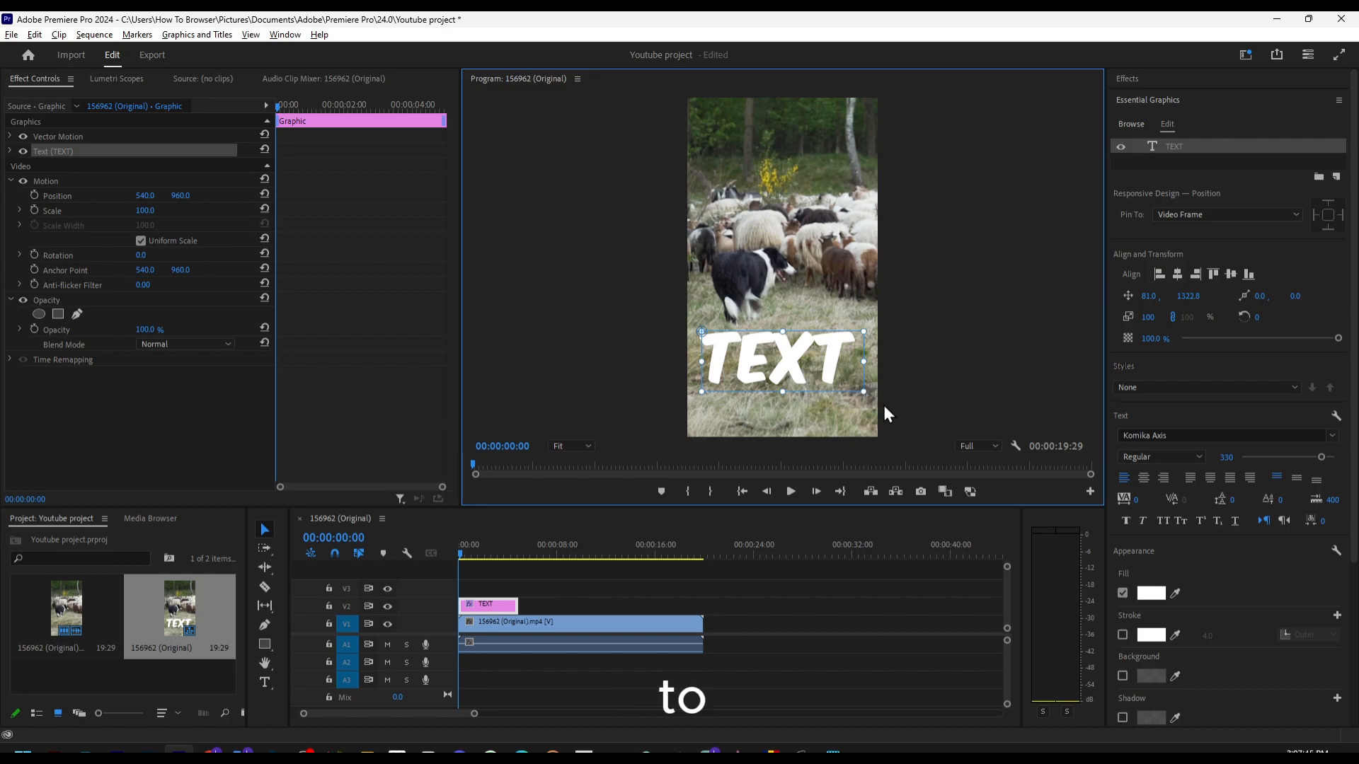
mouse_move(863, 394)
left_mouse_down()
mouse_move(885, 411)
mouse_move(864, 398)
left_mouse_up()
left_click_drag(822, 358, 833, 361)
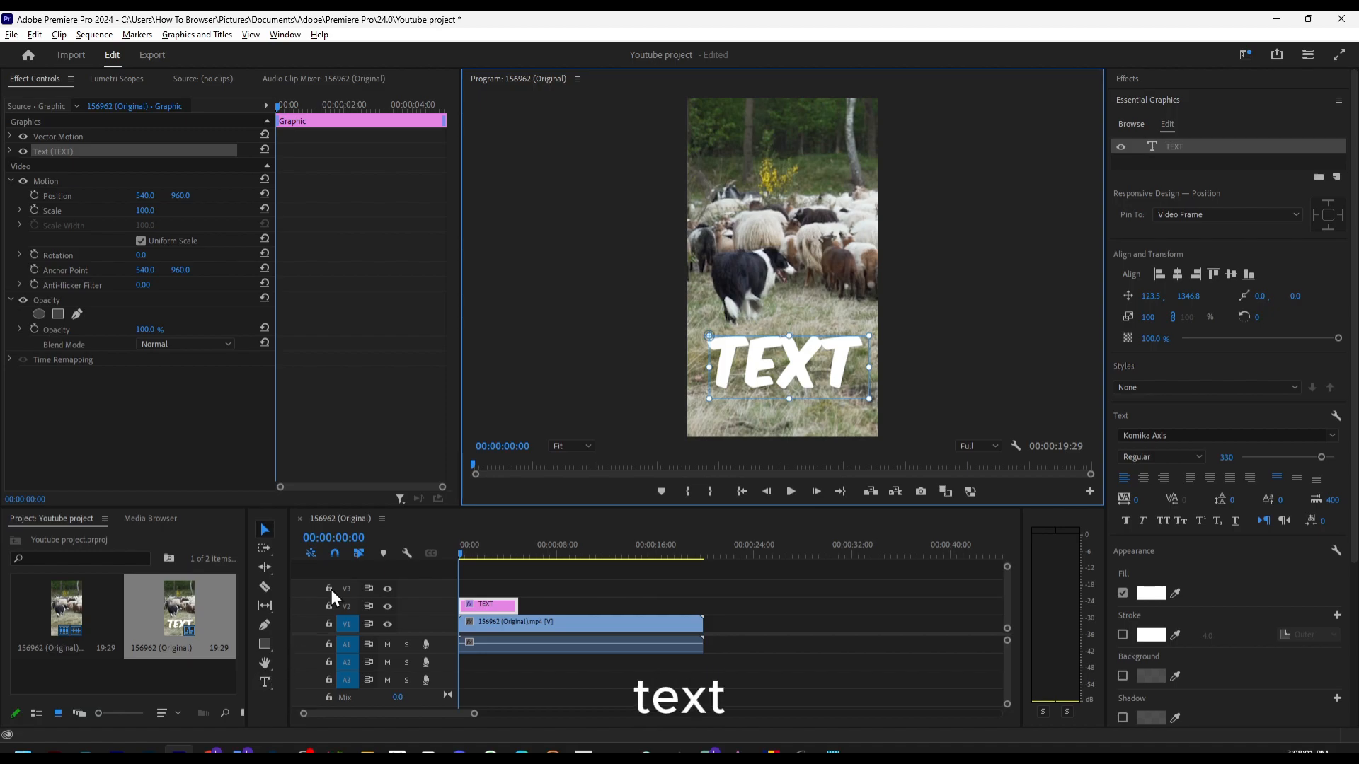
left_click_drag(783, 390, 780, 387)
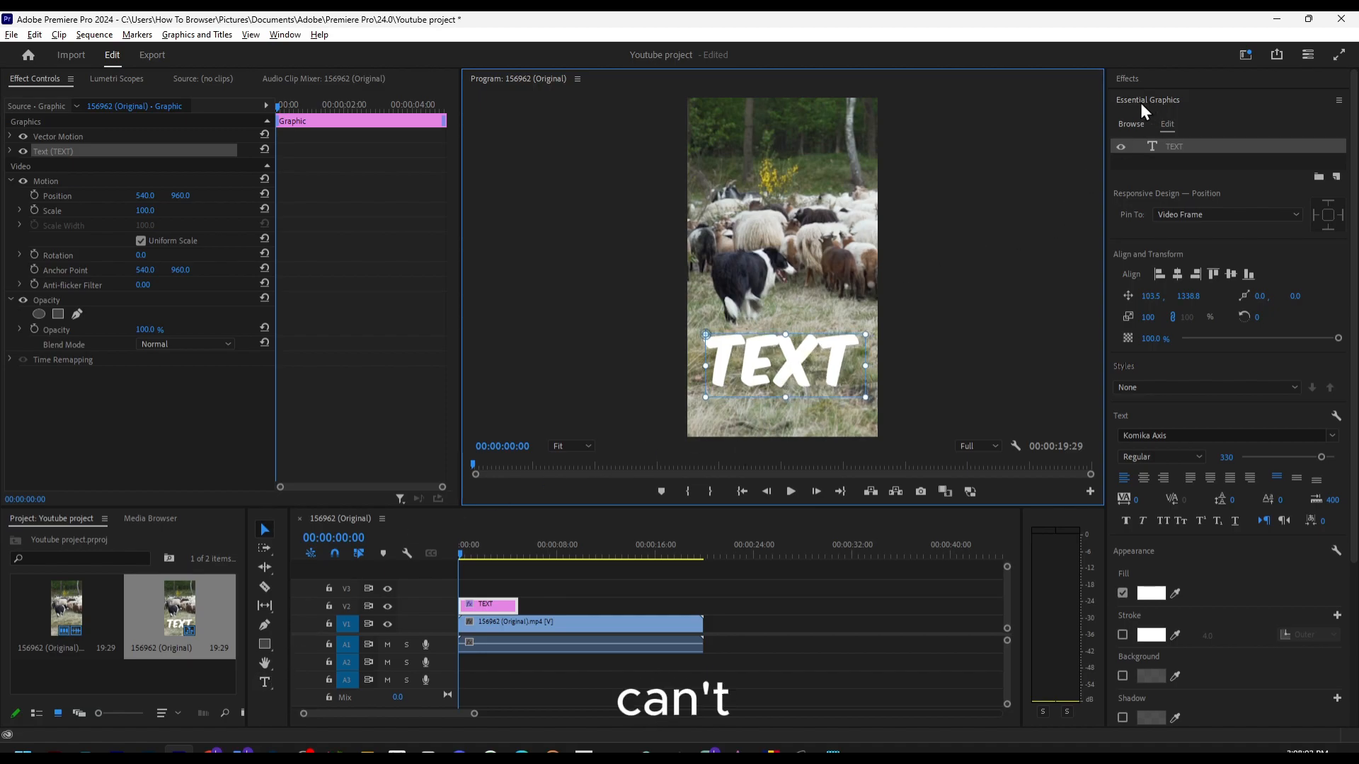
left_click(287, 35)
mouse_move(297, 54)
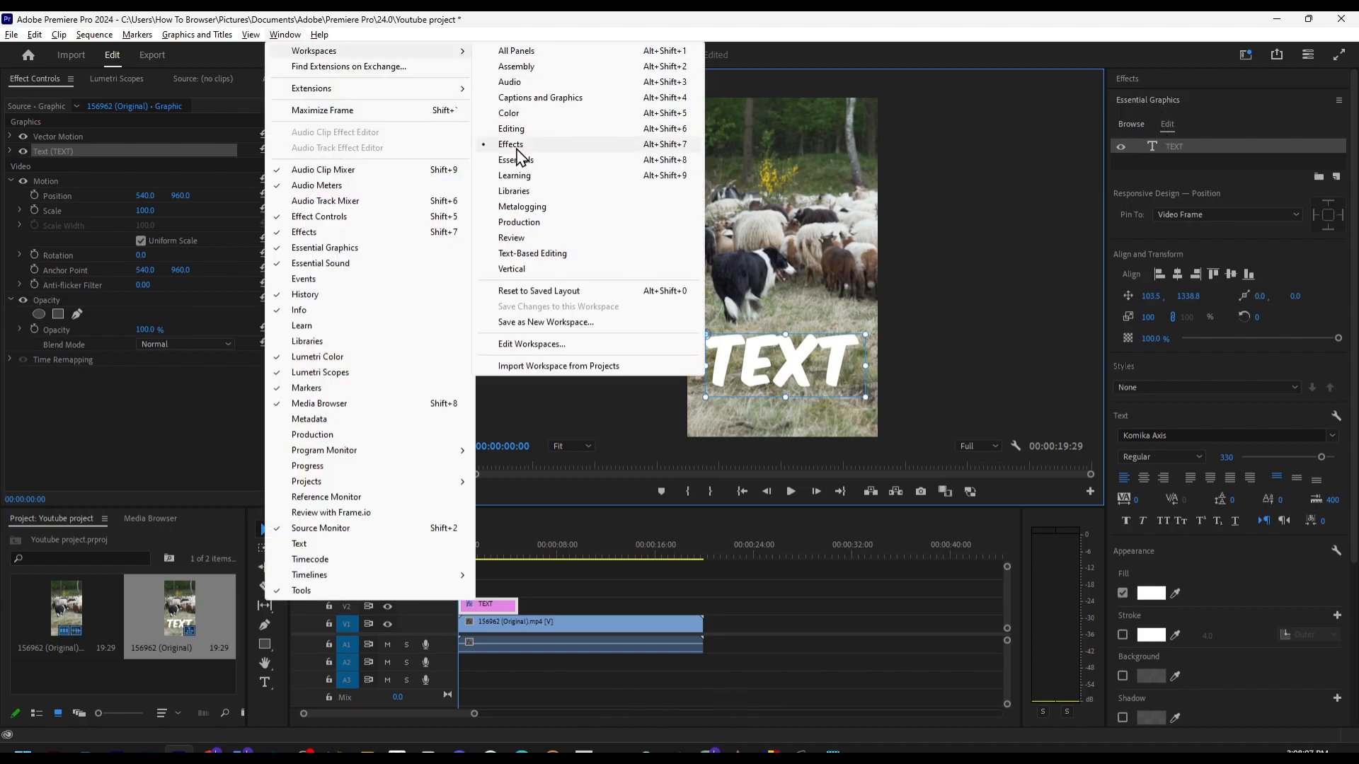
left_click(607, 145)
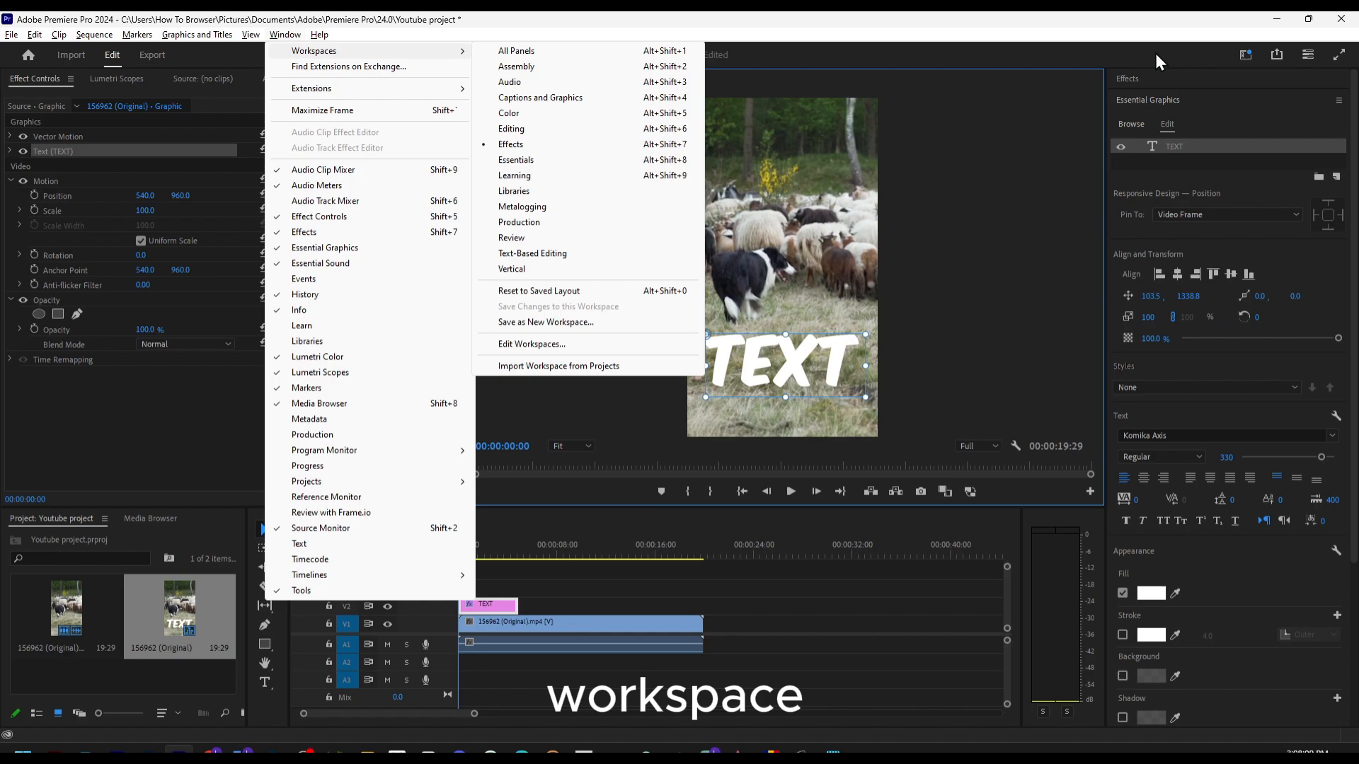
left_click(1302, 56)
left_click(1302, 56)
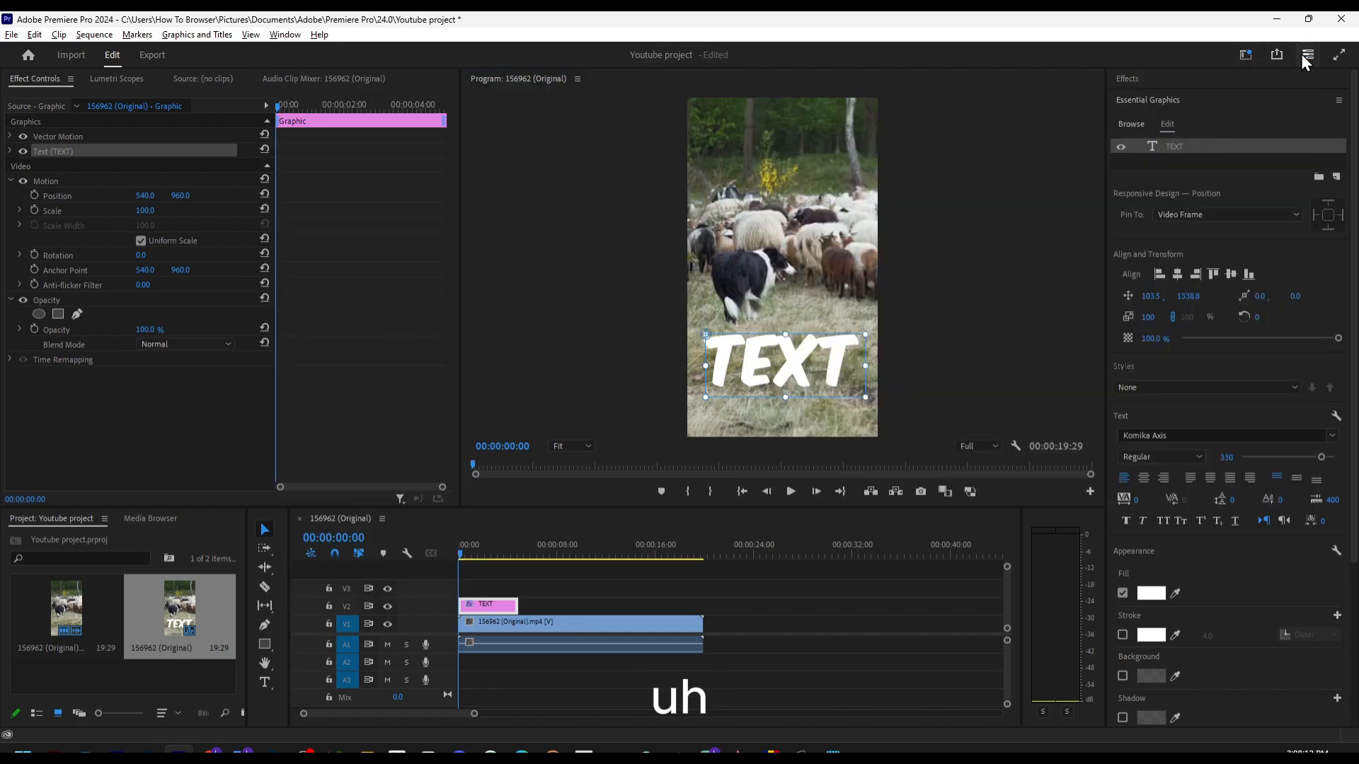
Switch to the Editing workspace and return to the Effects workspace.
left_click(1246, 57)
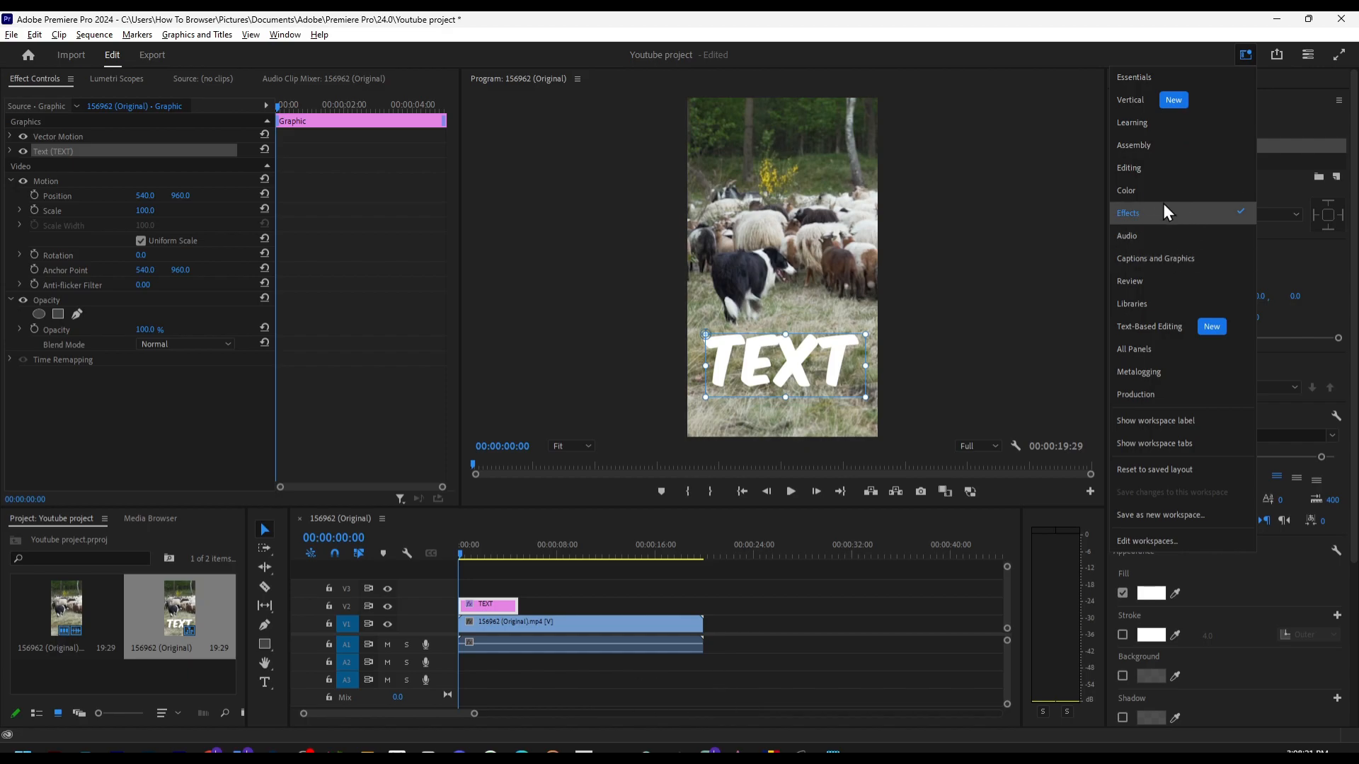
left_click(1161, 172)
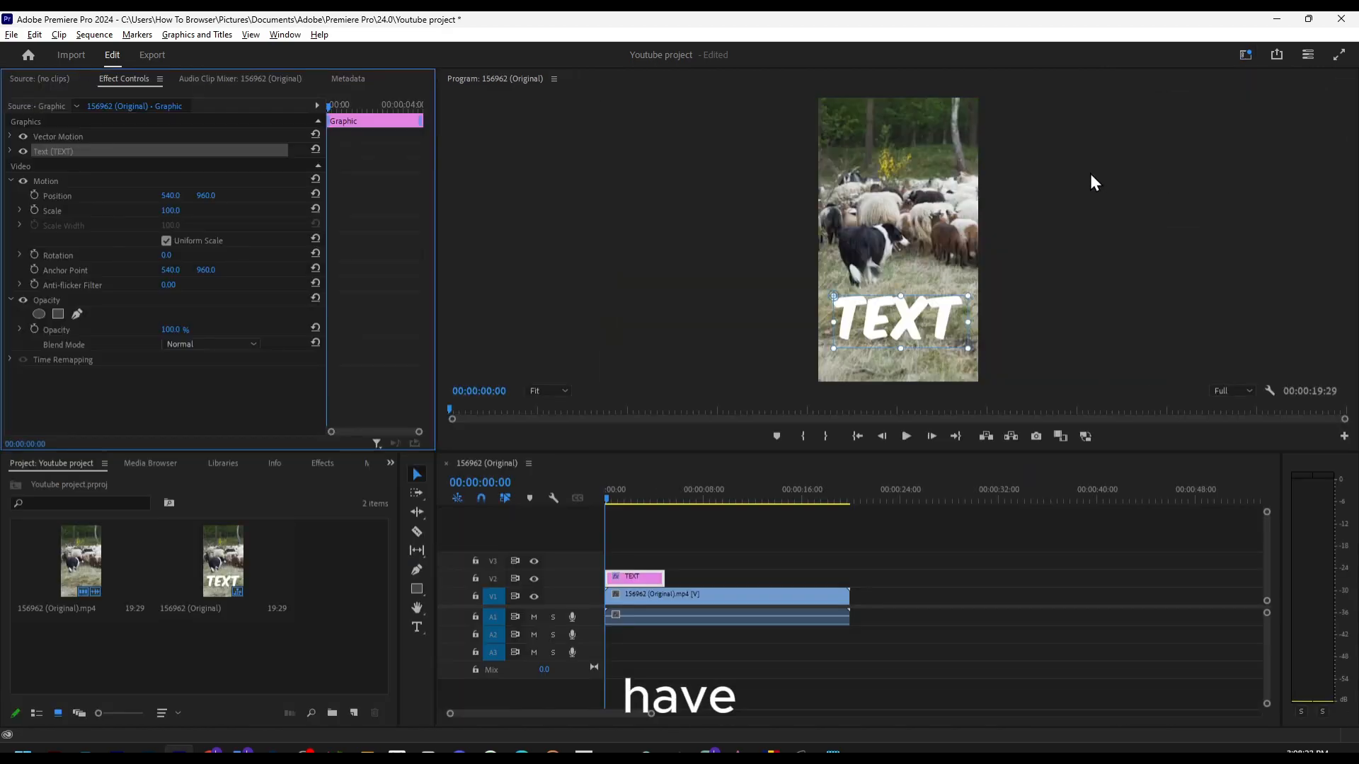
left_click(1244, 55)
left_click(1191, 207)
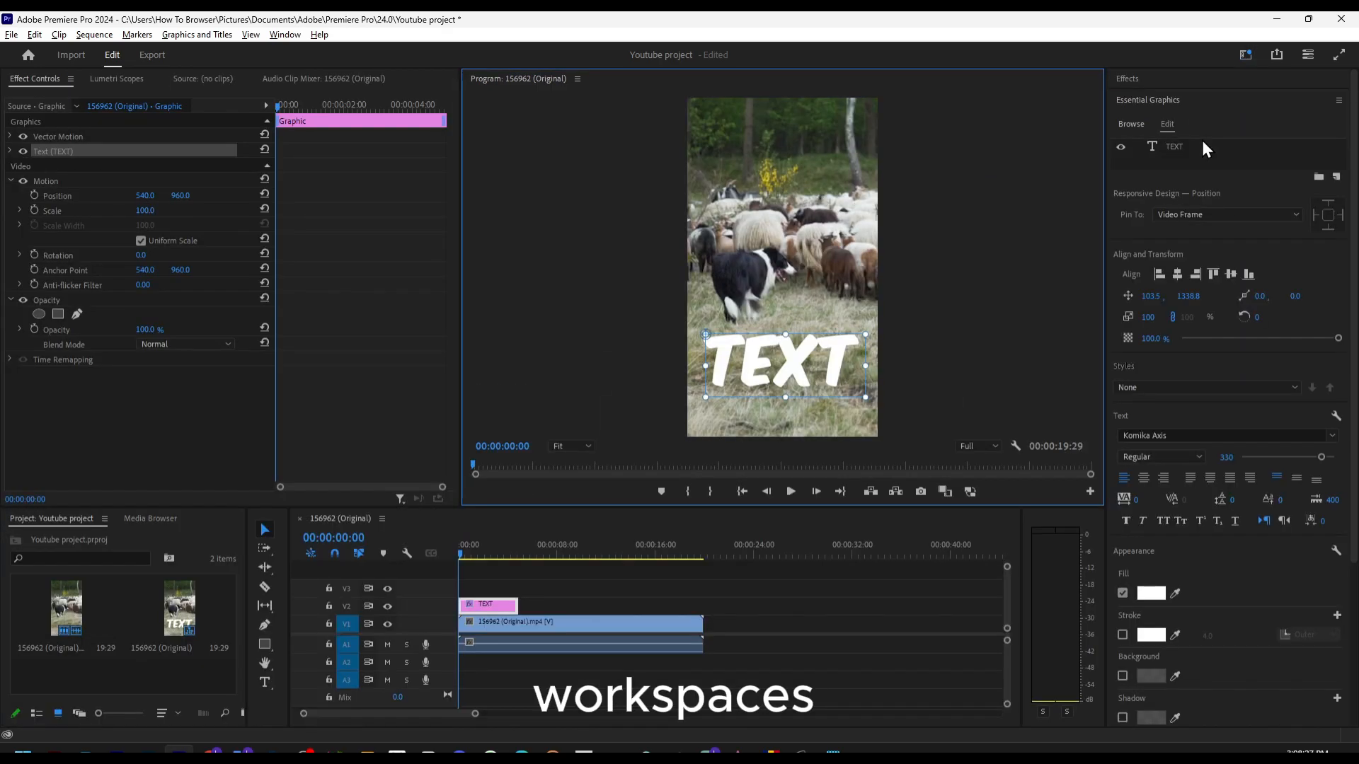
left_click(1245, 57)
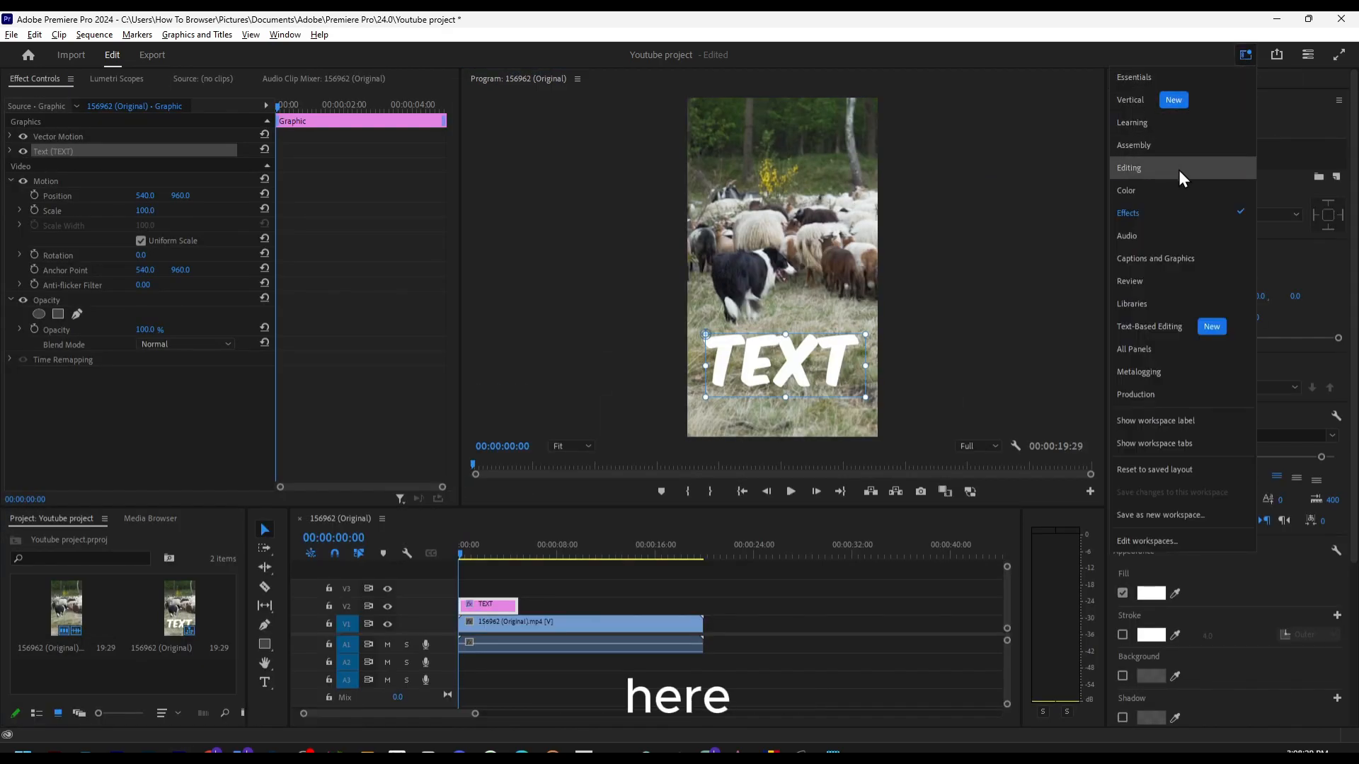
left_click(1173, 212)
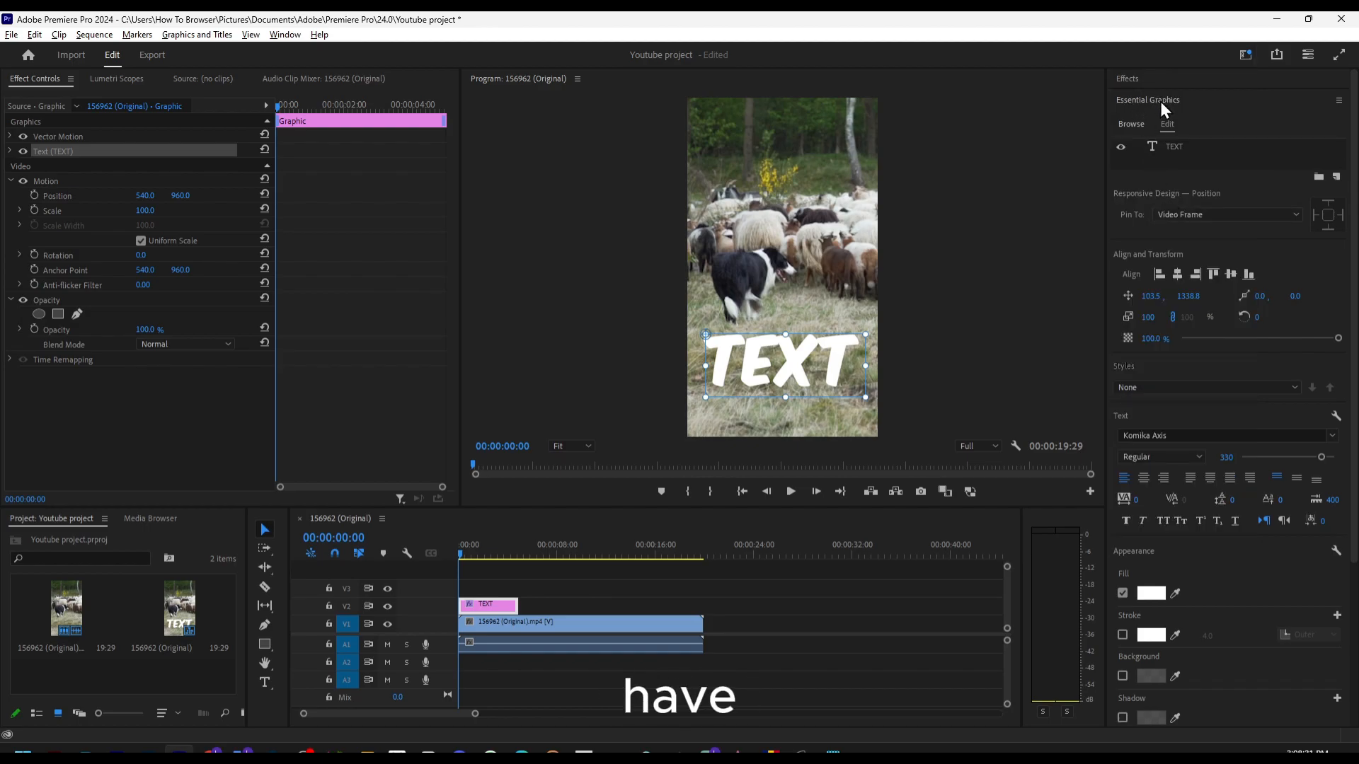
left_click(285, 35)
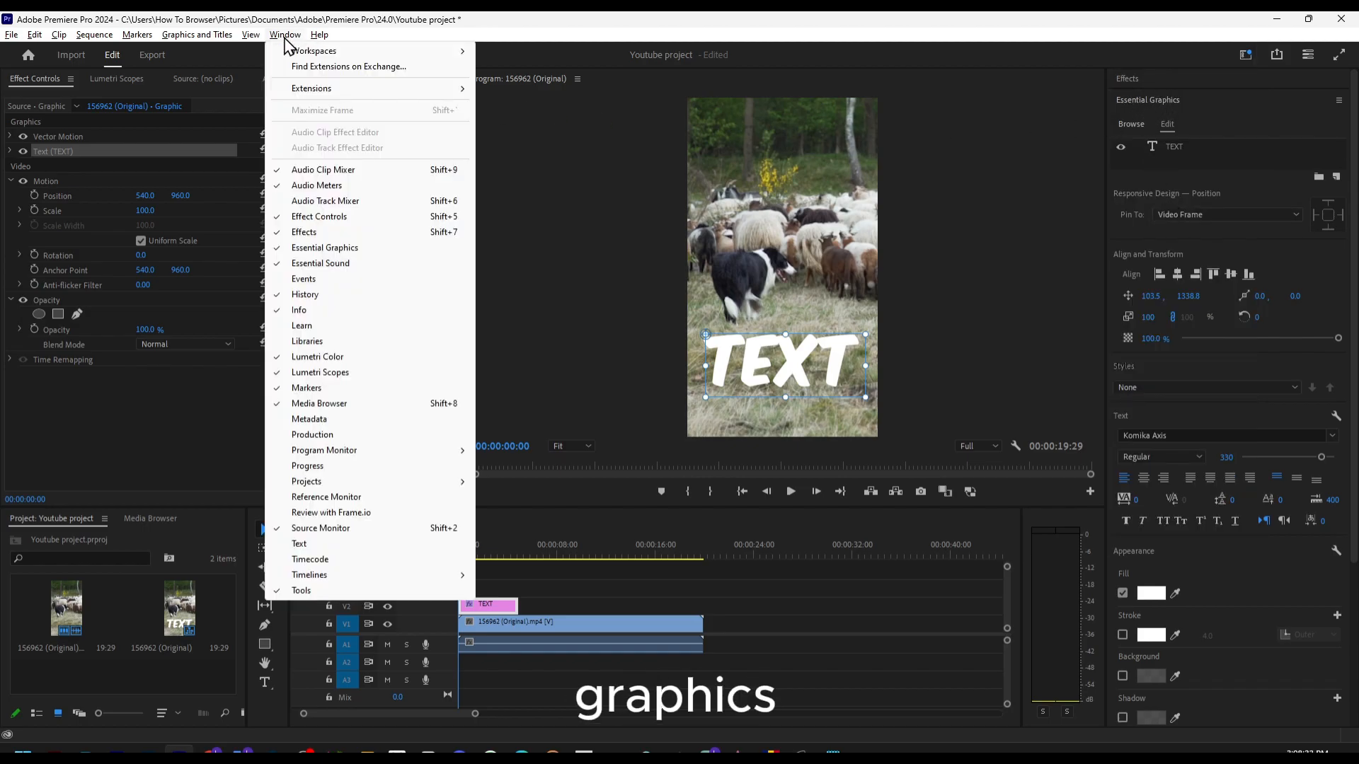
mouse_move(293, 51)
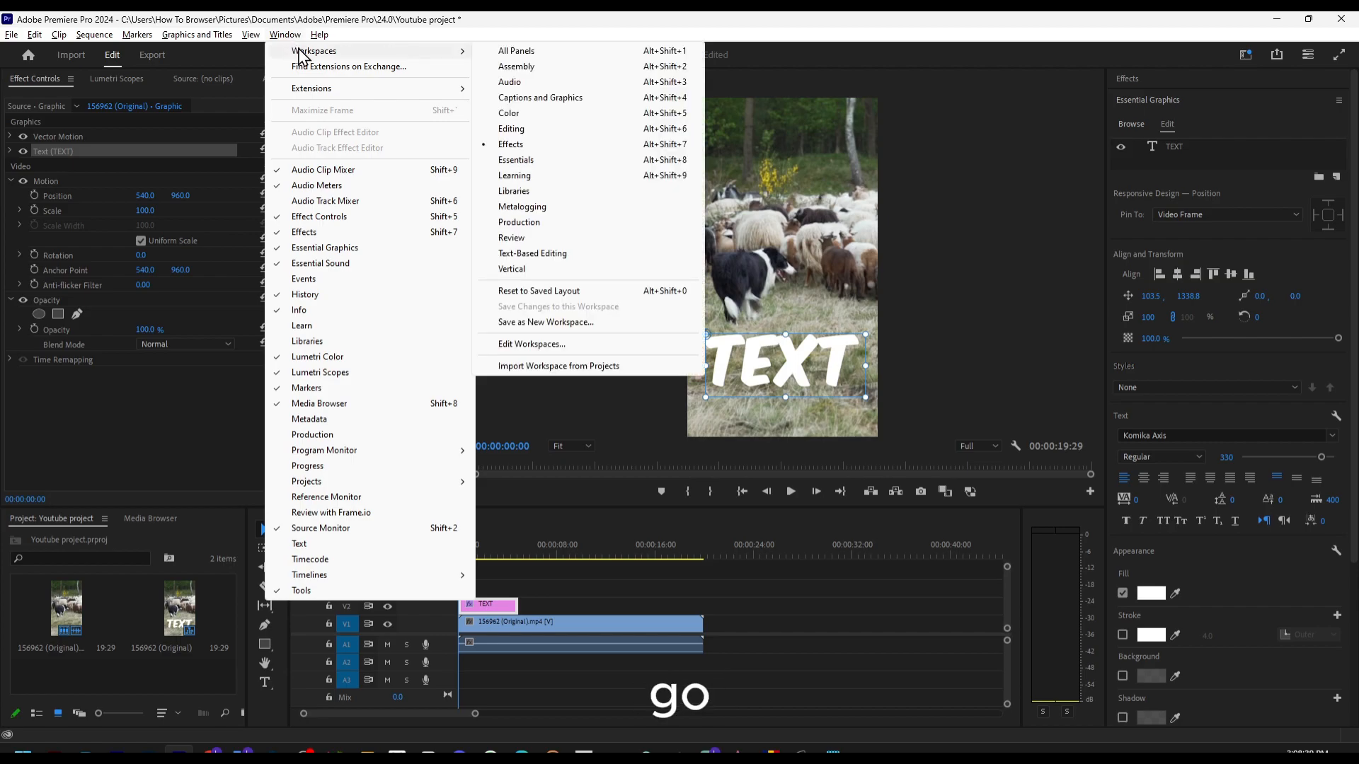
left_click(1118, 58)
View the Effects panel's categories and bring the Essential Graphics panel back into view.
left_click(1129, 80)
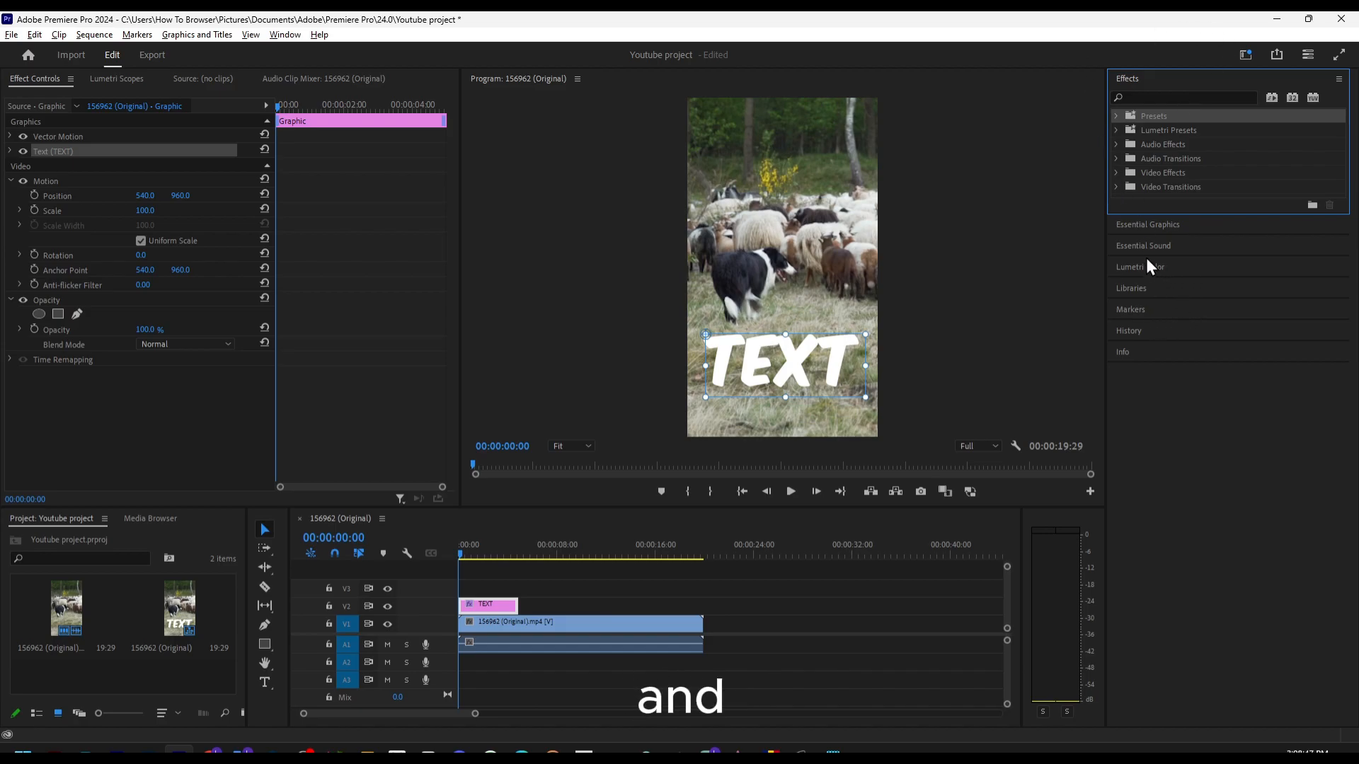
left_click(1148, 225)
left_click(286, 35)
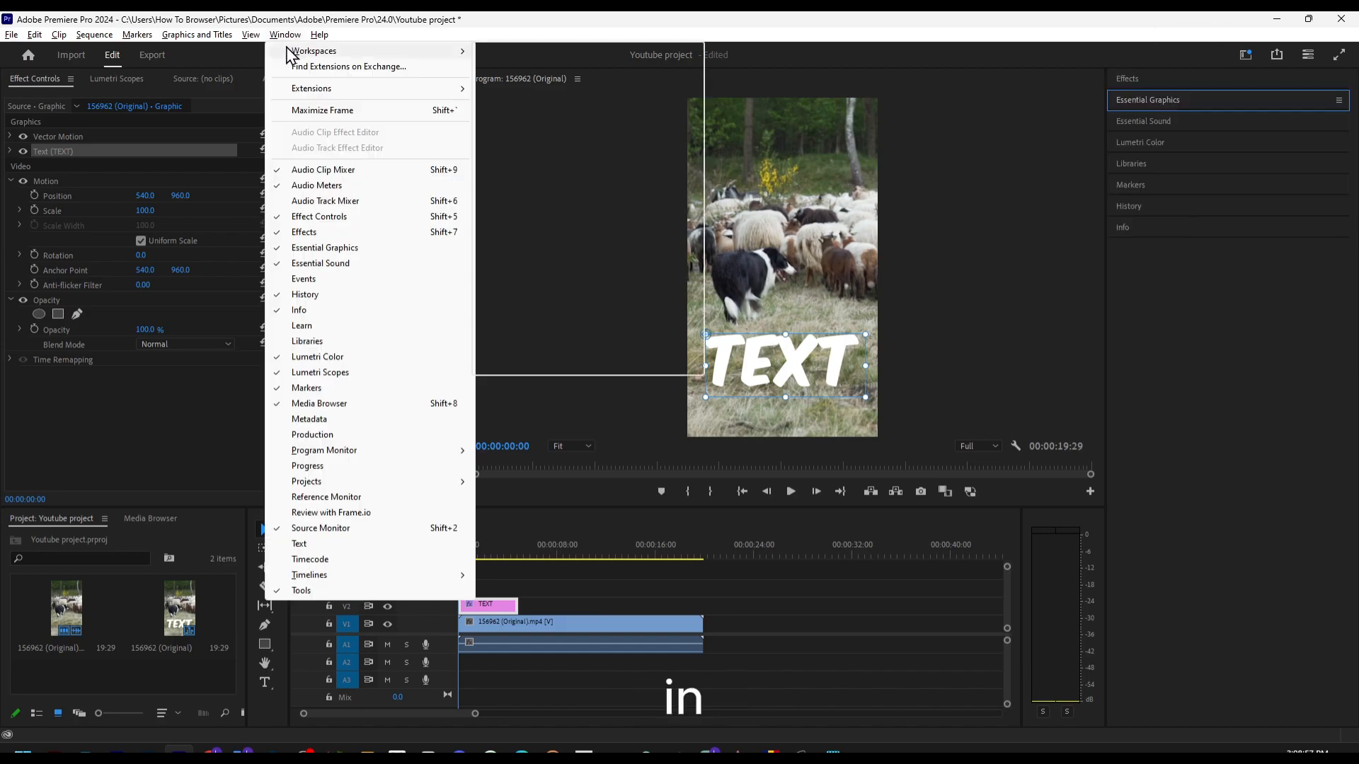
left_click(352, 251)
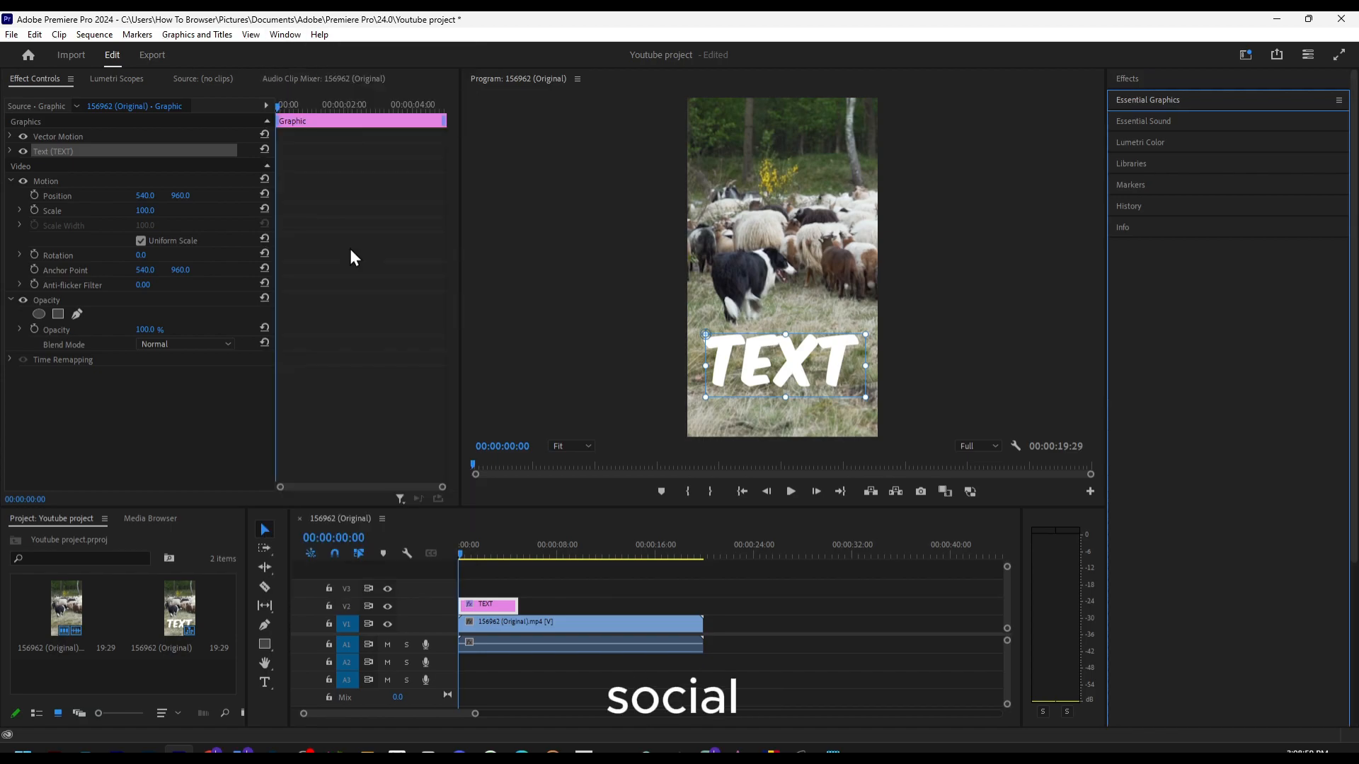
Close the Essential Graphics panel and reopen it.
left_click(1339, 100)
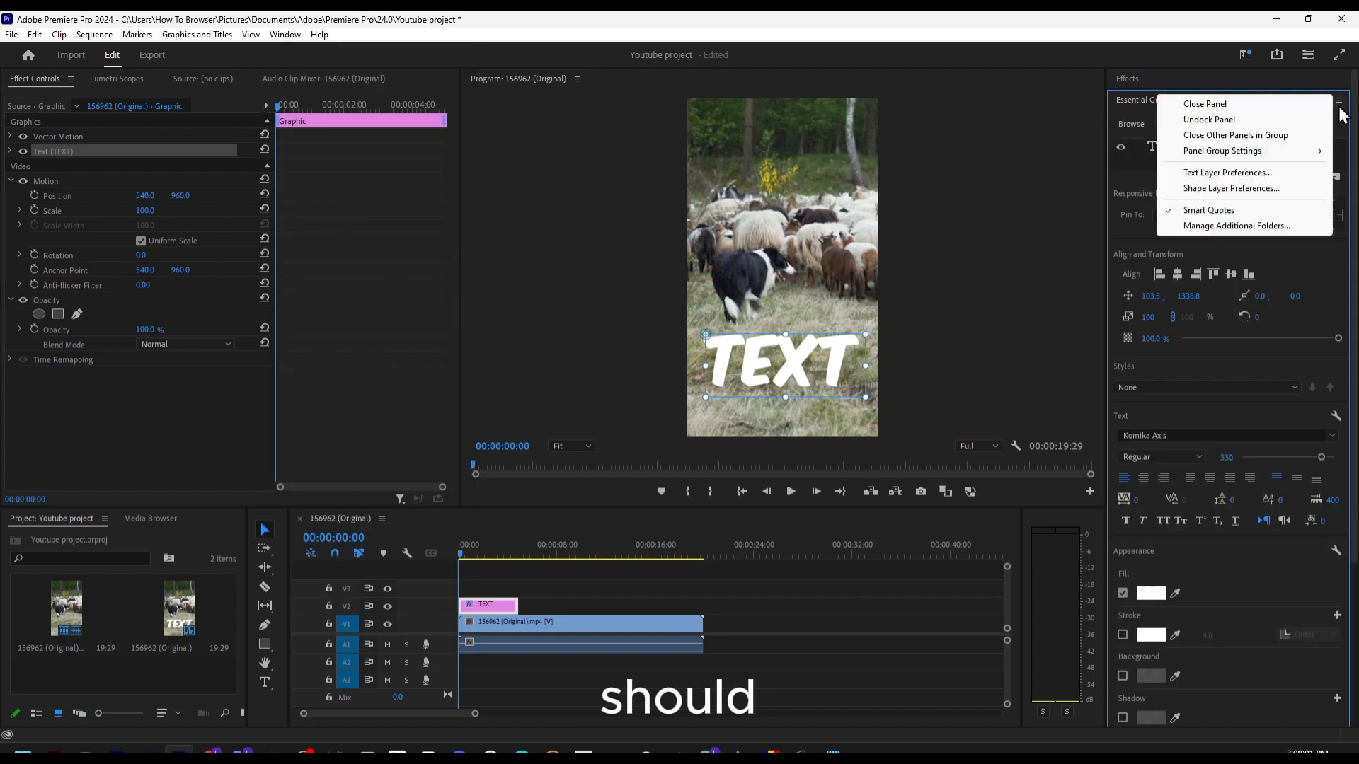
left_click(1309, 104)
left_click(285, 35)
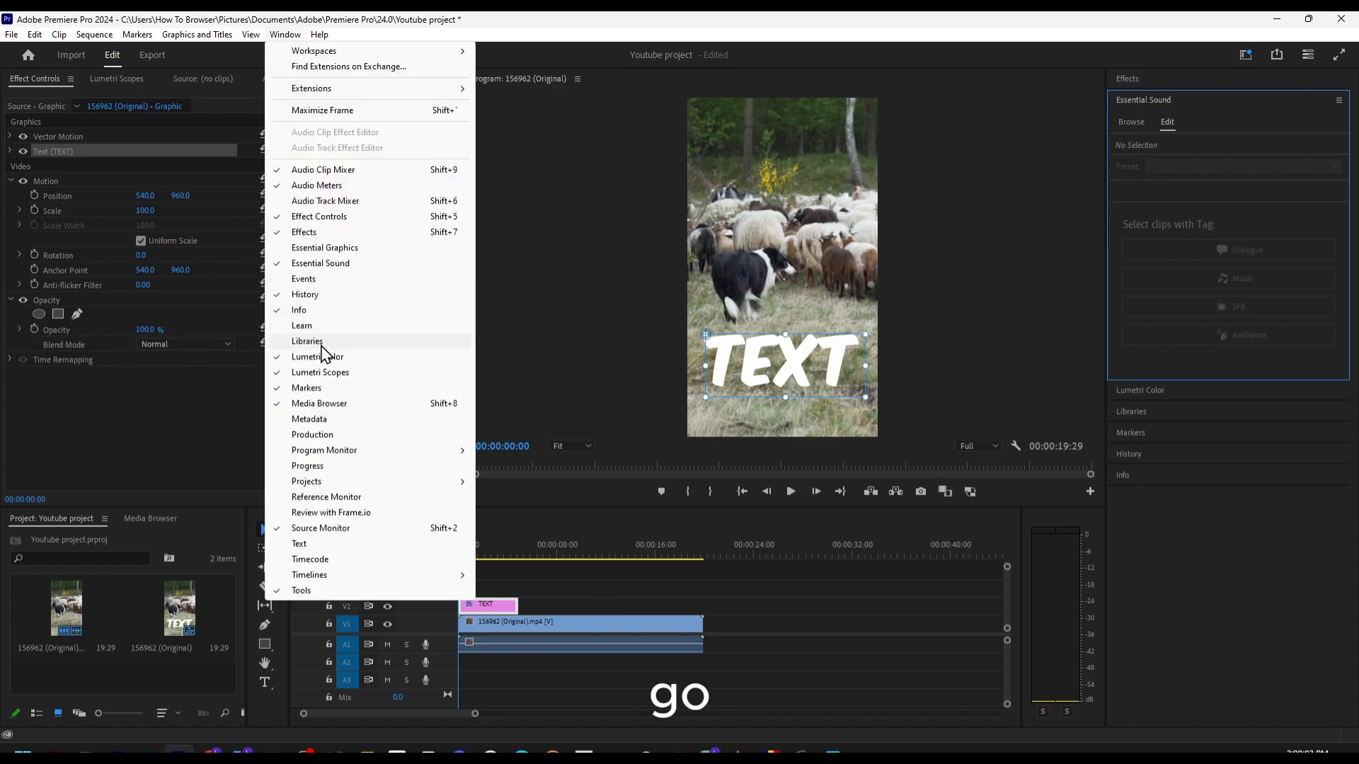
left_click(321, 248)
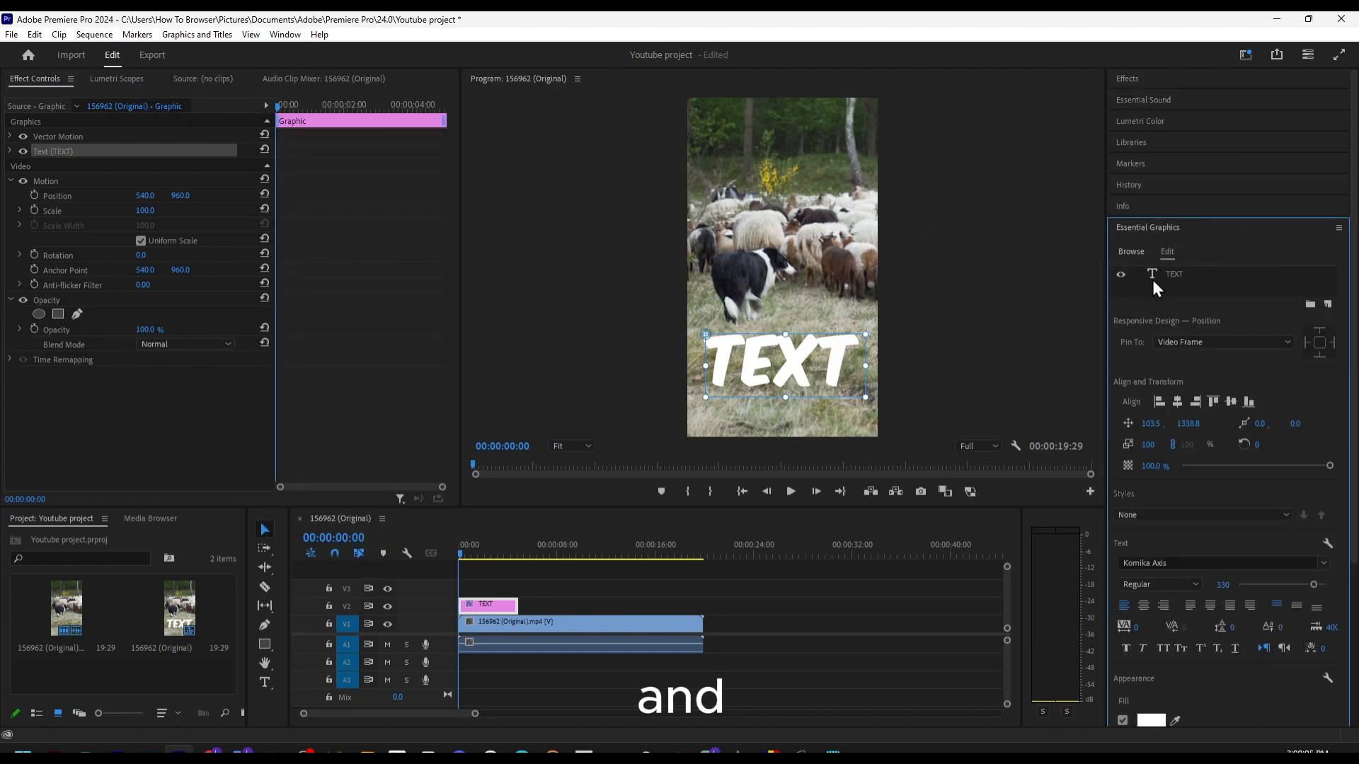
View the fonts available for the TEXT layer without choosing one.
left_click(1136, 563)
left_click(654, 249)
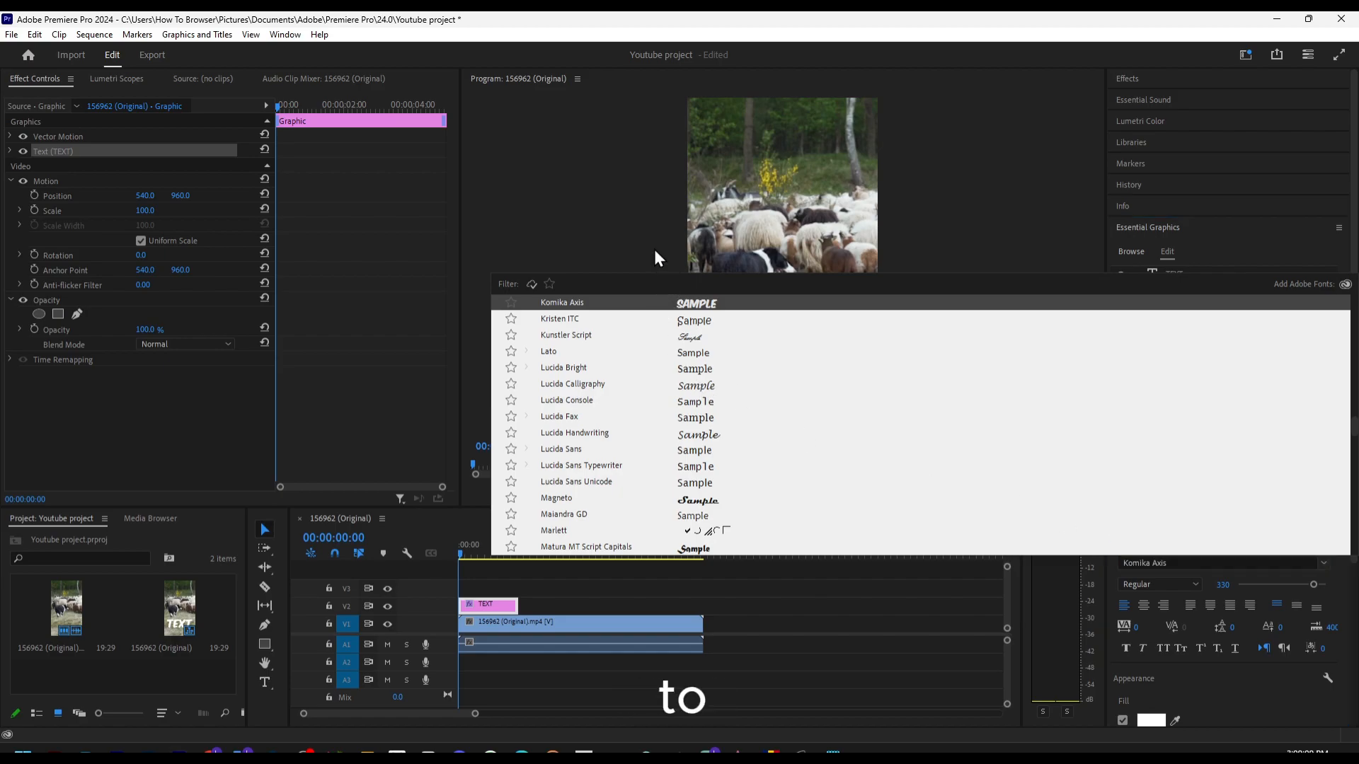
left_click(1025, 233)
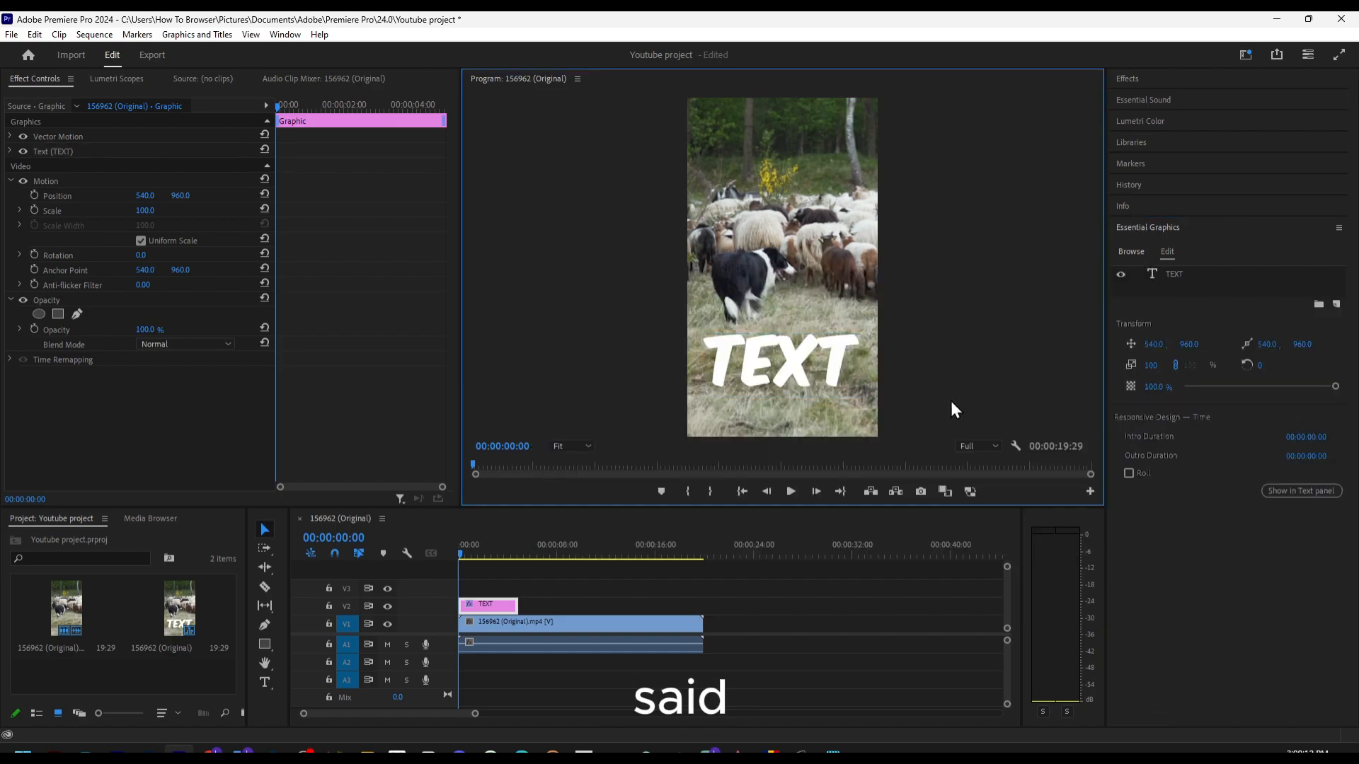
Select the TEXT clip in the timeline and move the Essential Graphics panel directly below Markers.
left_click(519, 598)
left_click(509, 603)
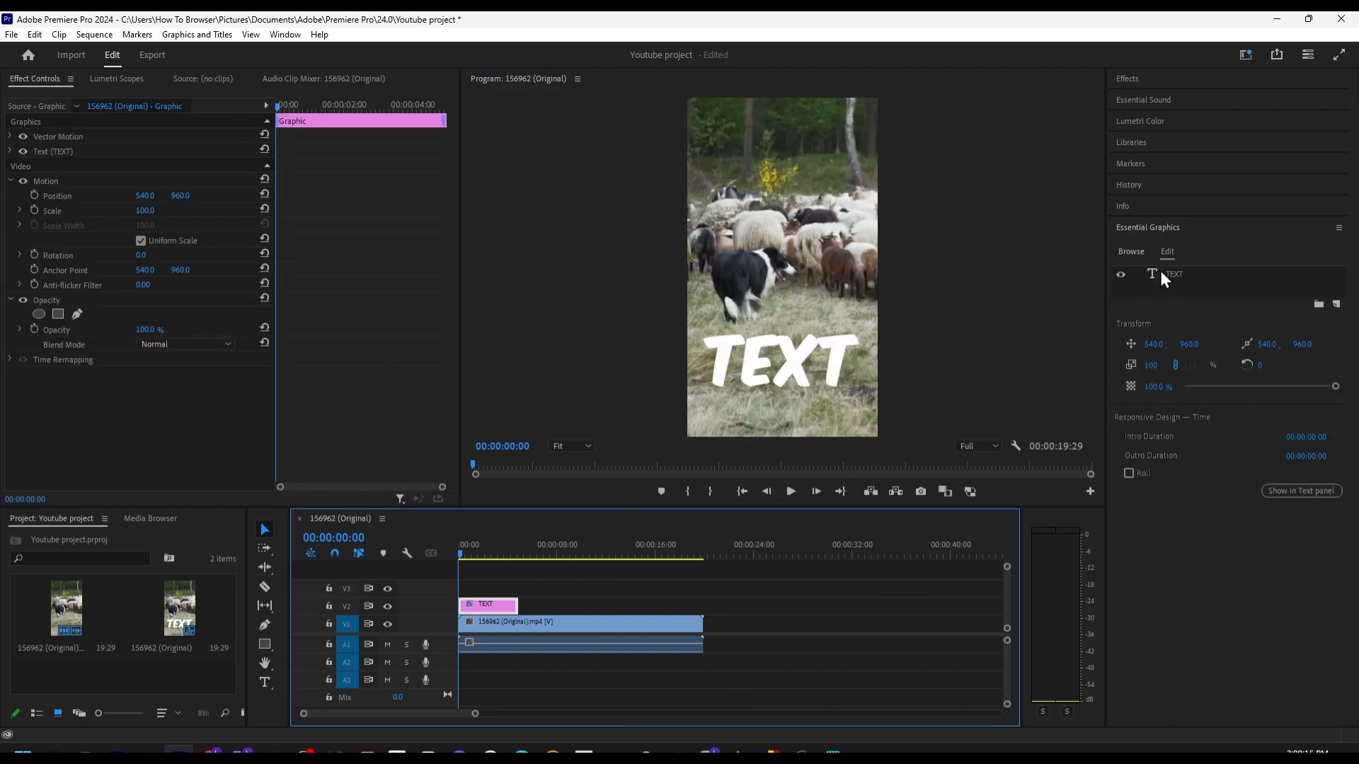
left_click_drag(1171, 221, 1170, 182)
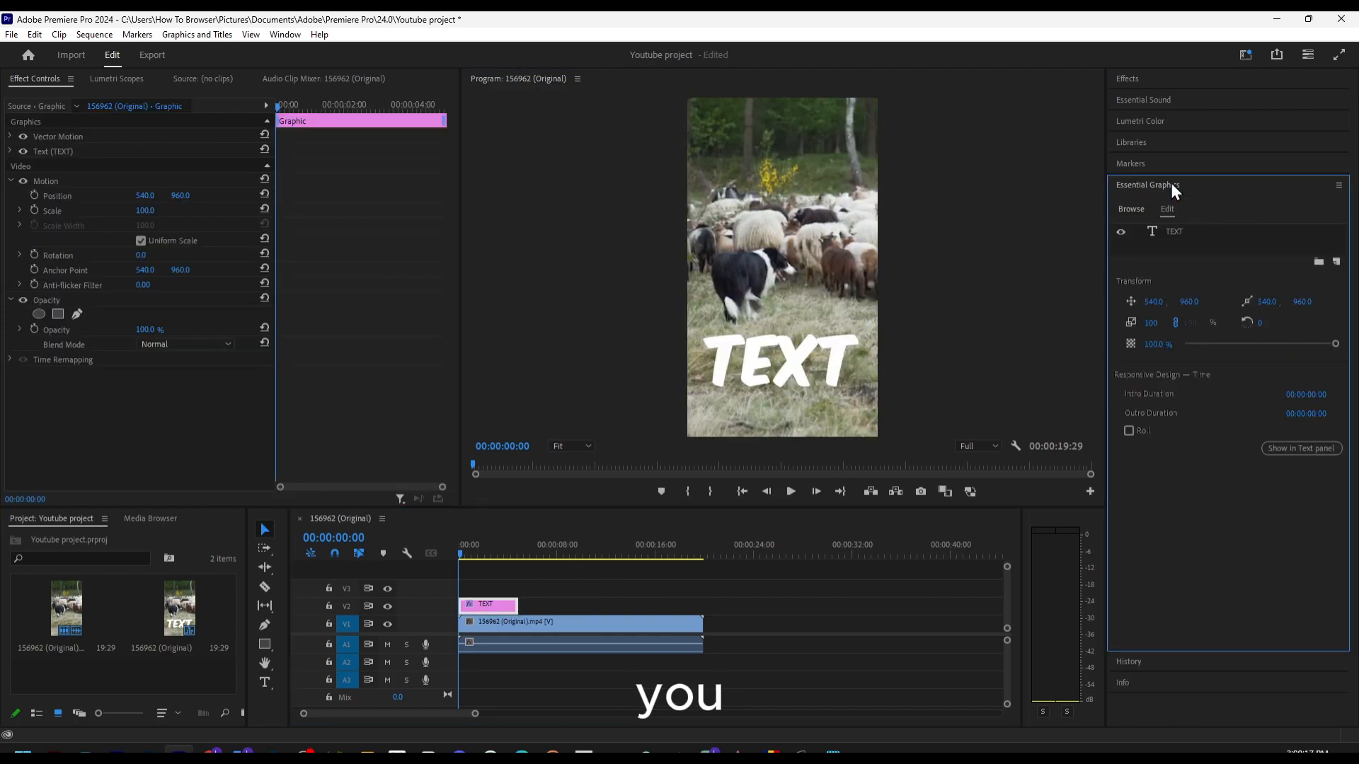
double_click(1170, 183)
double_click(1149, 191)
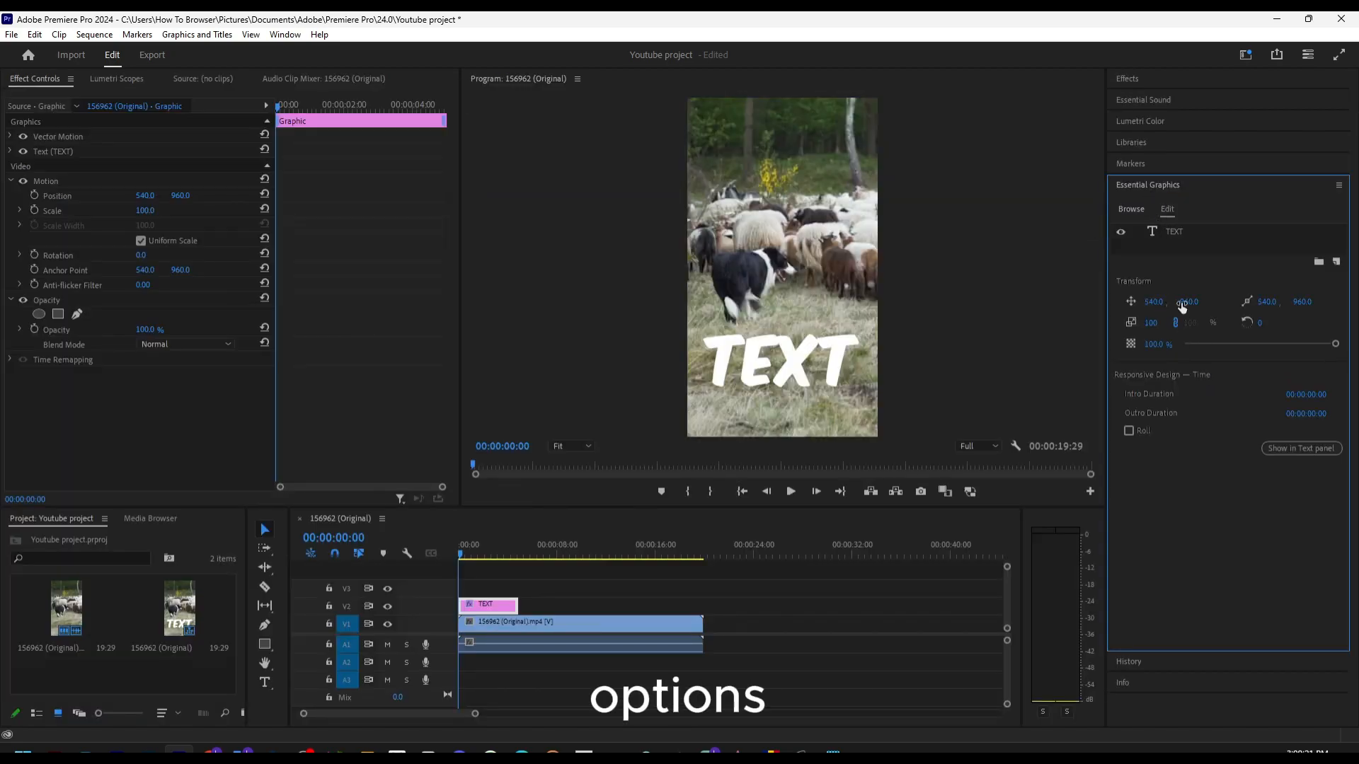
Adjust the text graphic's transform to about position 544, 983, anchor point 547, 957 and scale 106.
left_click_drag(1333, 344, 1267, 305)
left_click_drag(1184, 301, 1159, 317)
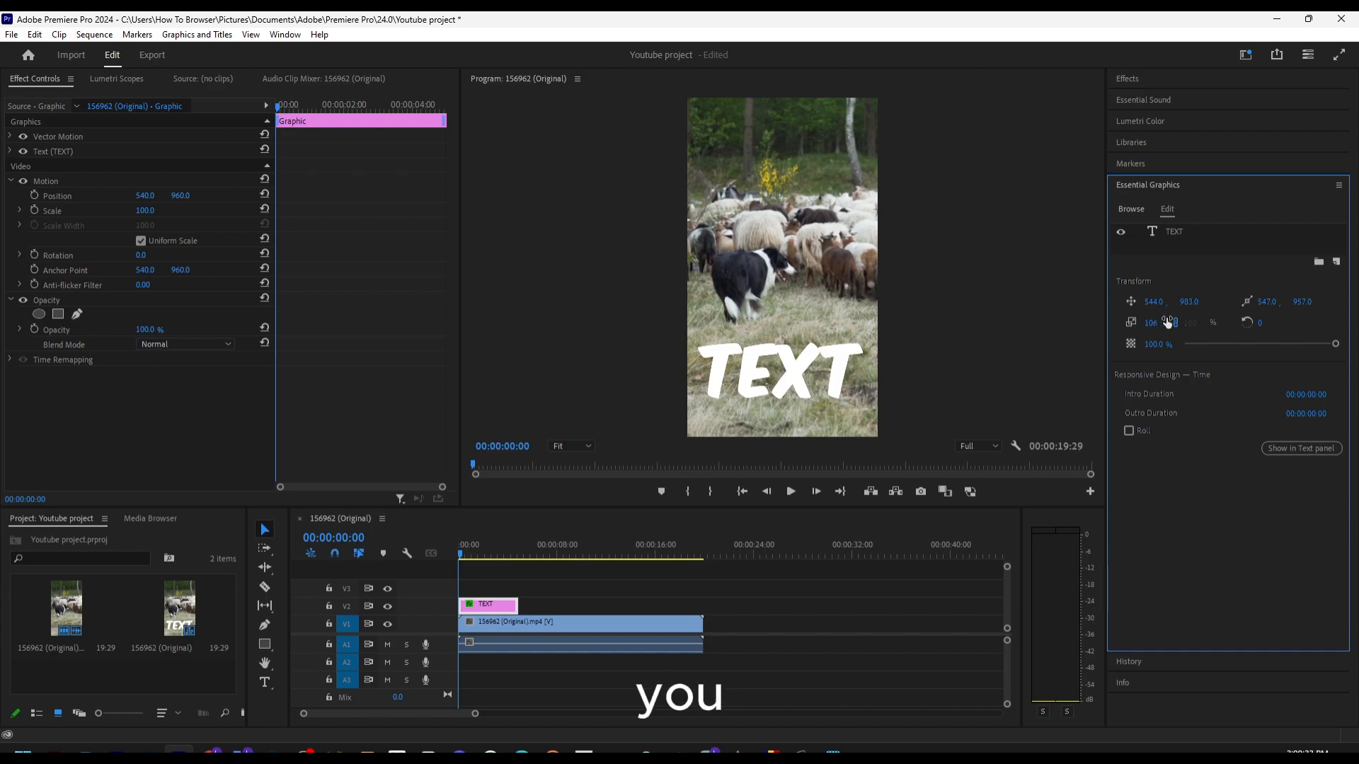
Close the Essential Graphics panel below Markers.
left_click(1338, 186)
left_click(1133, 186)
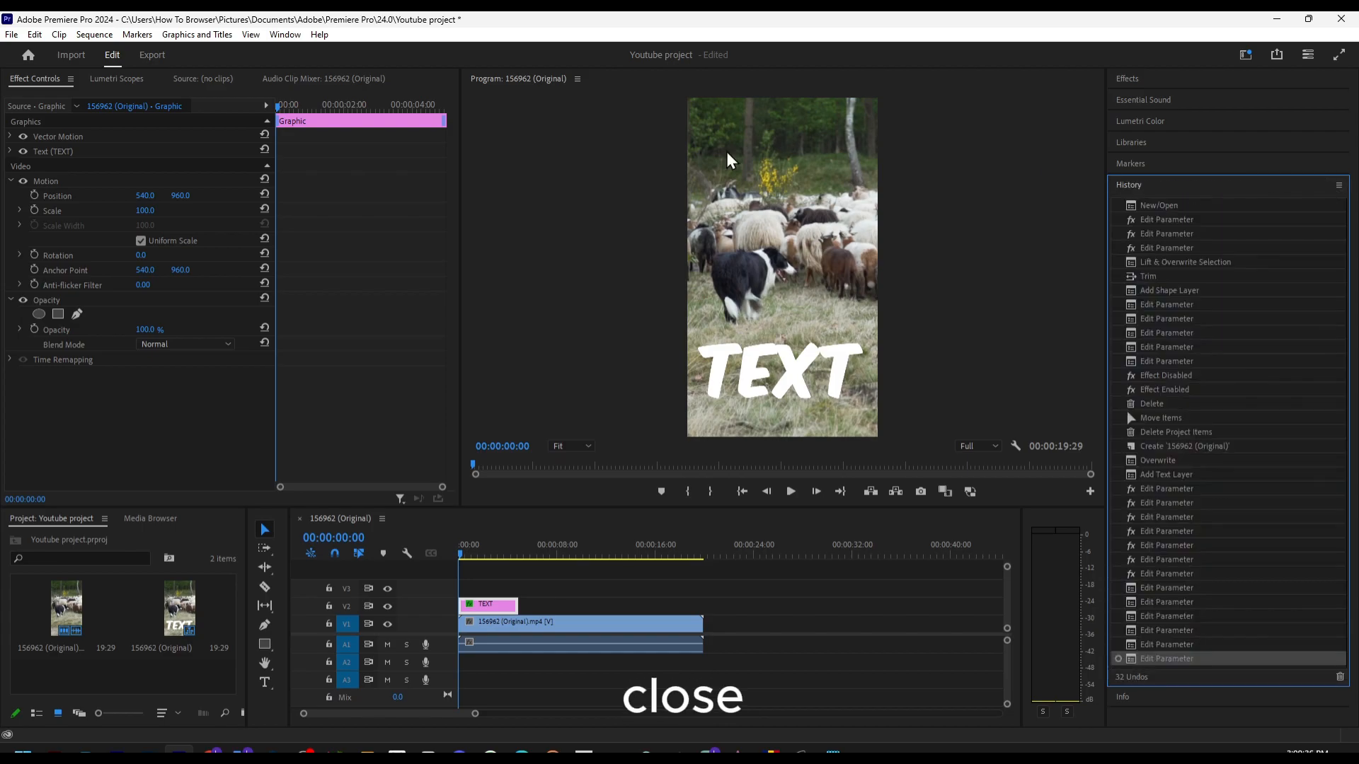
Reopen the Essential Graphics panel, move it above Effects, and select the TEXT clip to load its graphic for editing.
left_click(287, 35)
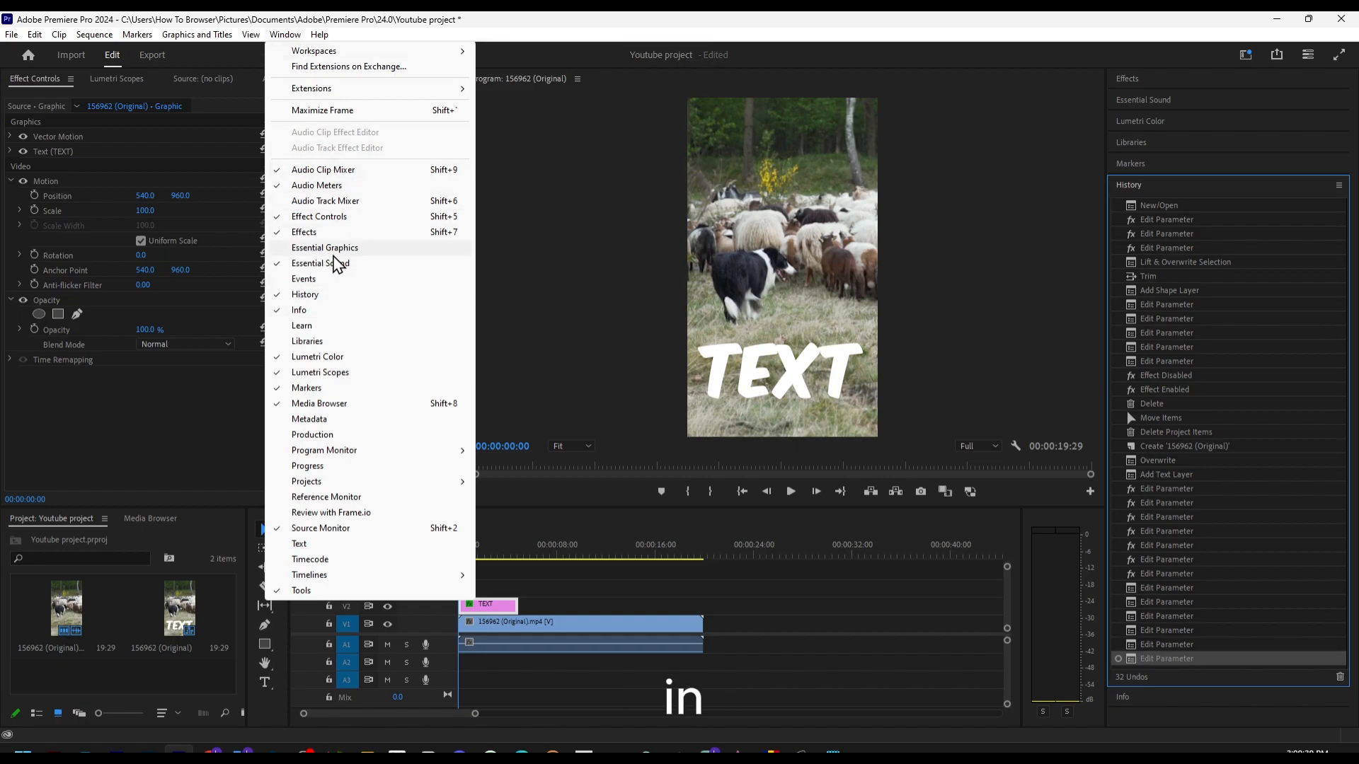
left_click(338, 253)
left_click_drag(1175, 230, 1165, 82)
left_click(1165, 82)
scroll(1218, 226, "down", 3)
scroll(1190, 393, "down", 3)
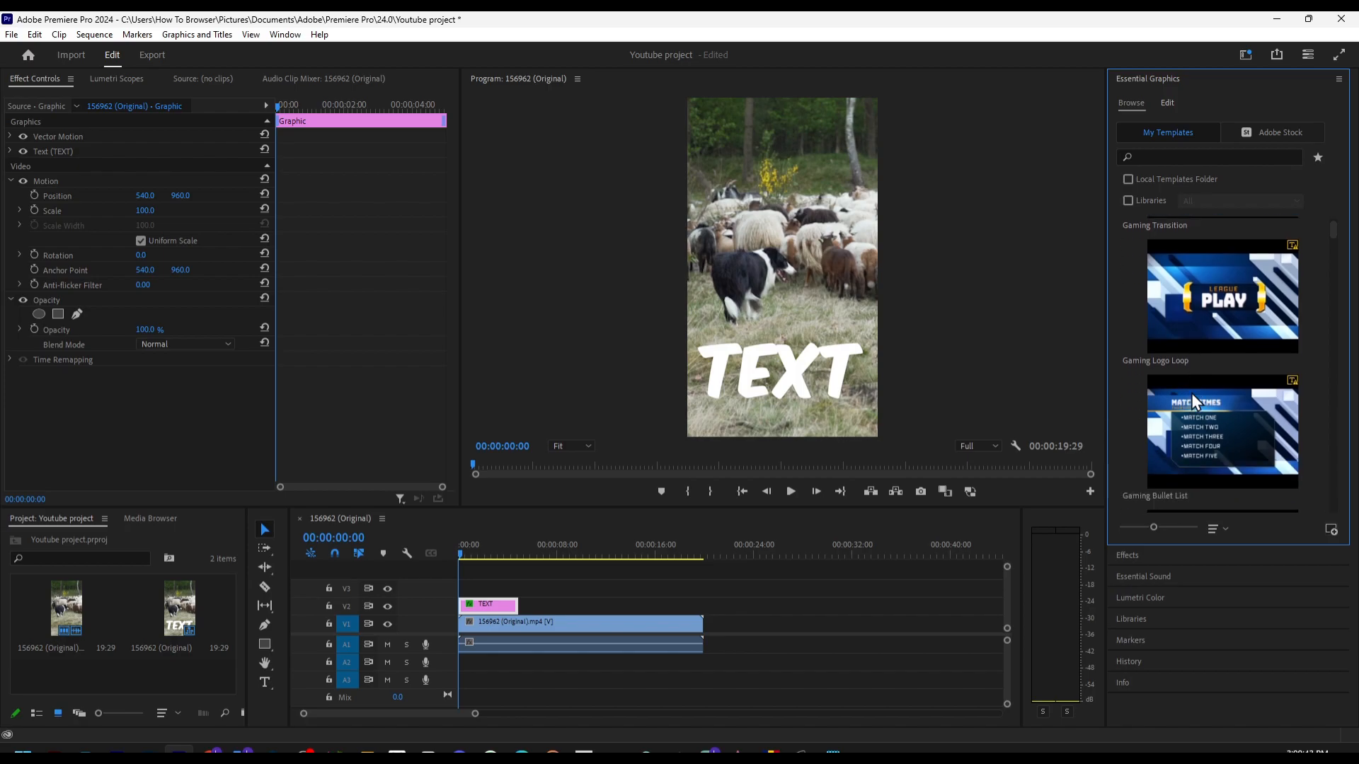
left_click(487, 606)
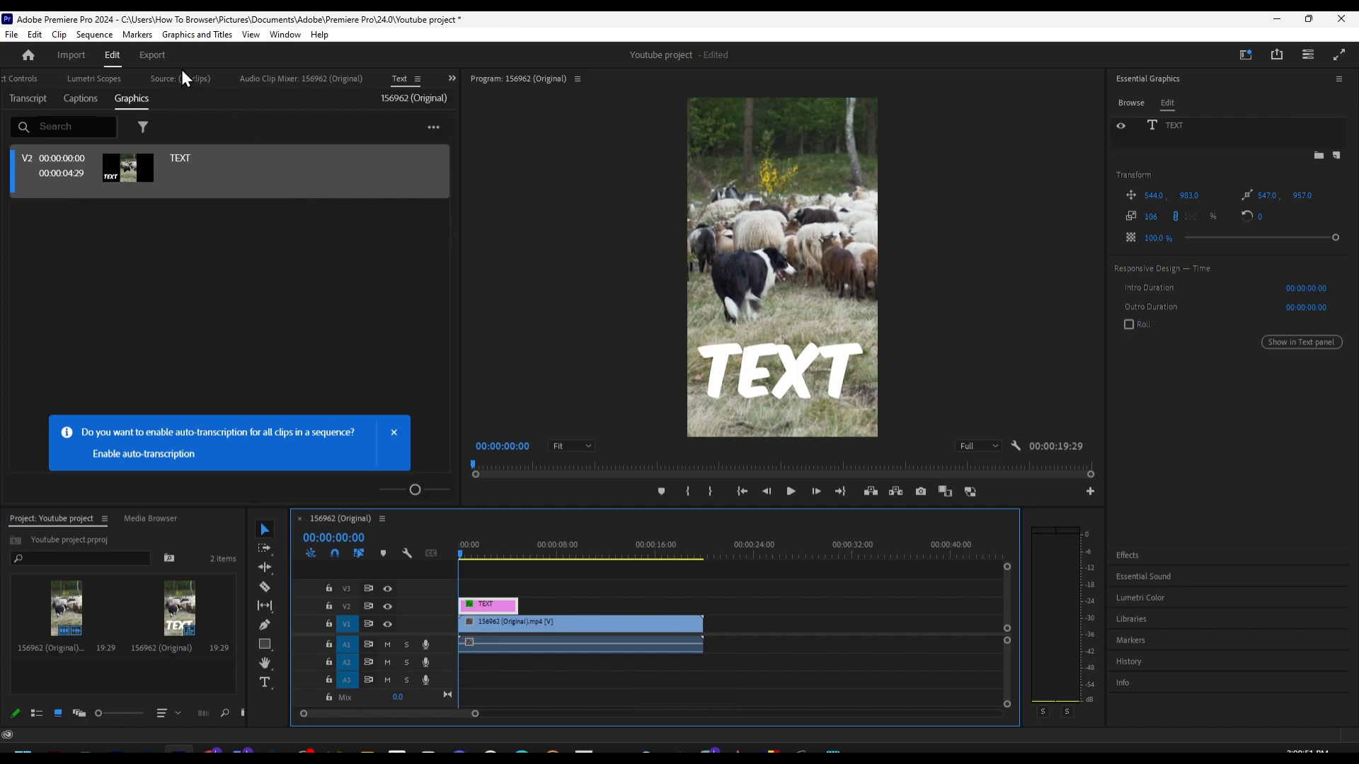
Dismiss the offer to enable auto-transcription in the Text panel.
left_click(286, 34)
left_click(497, 423)
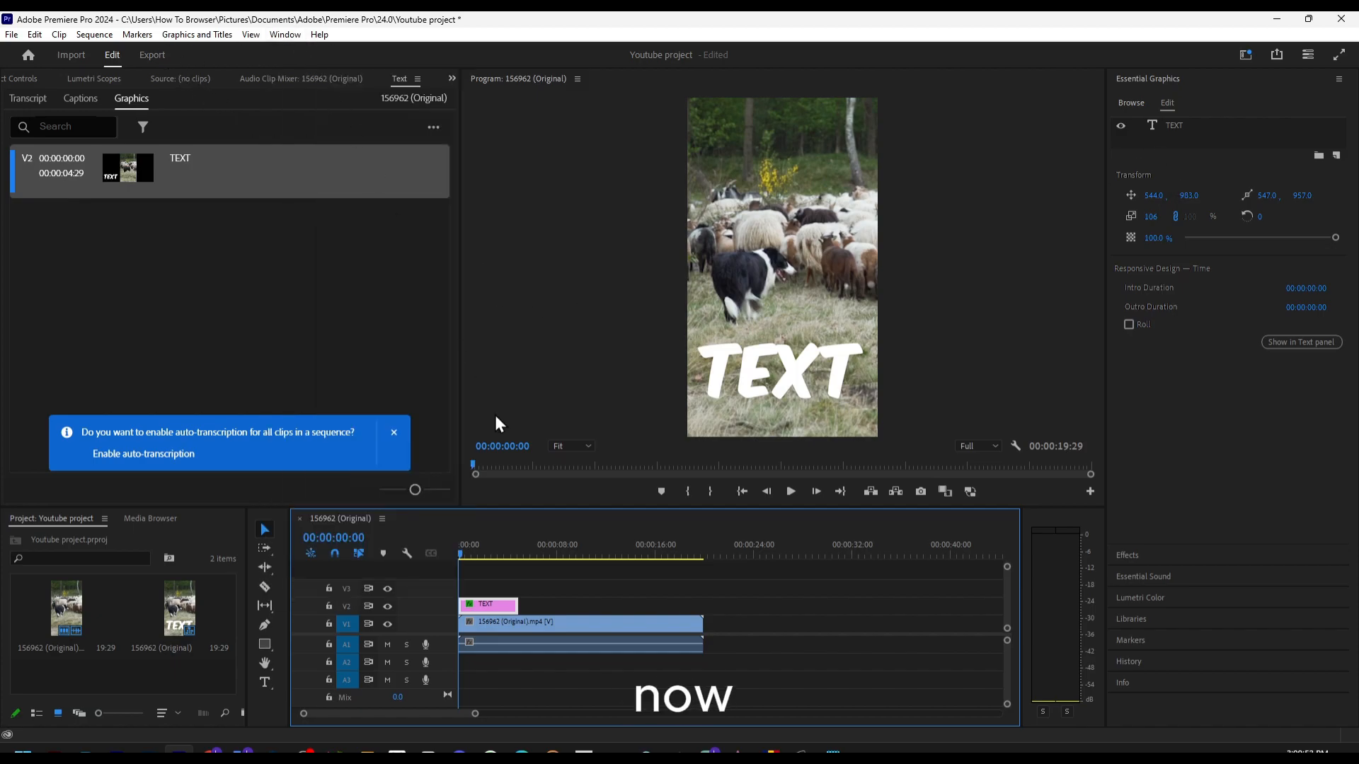
left_click(398, 445)
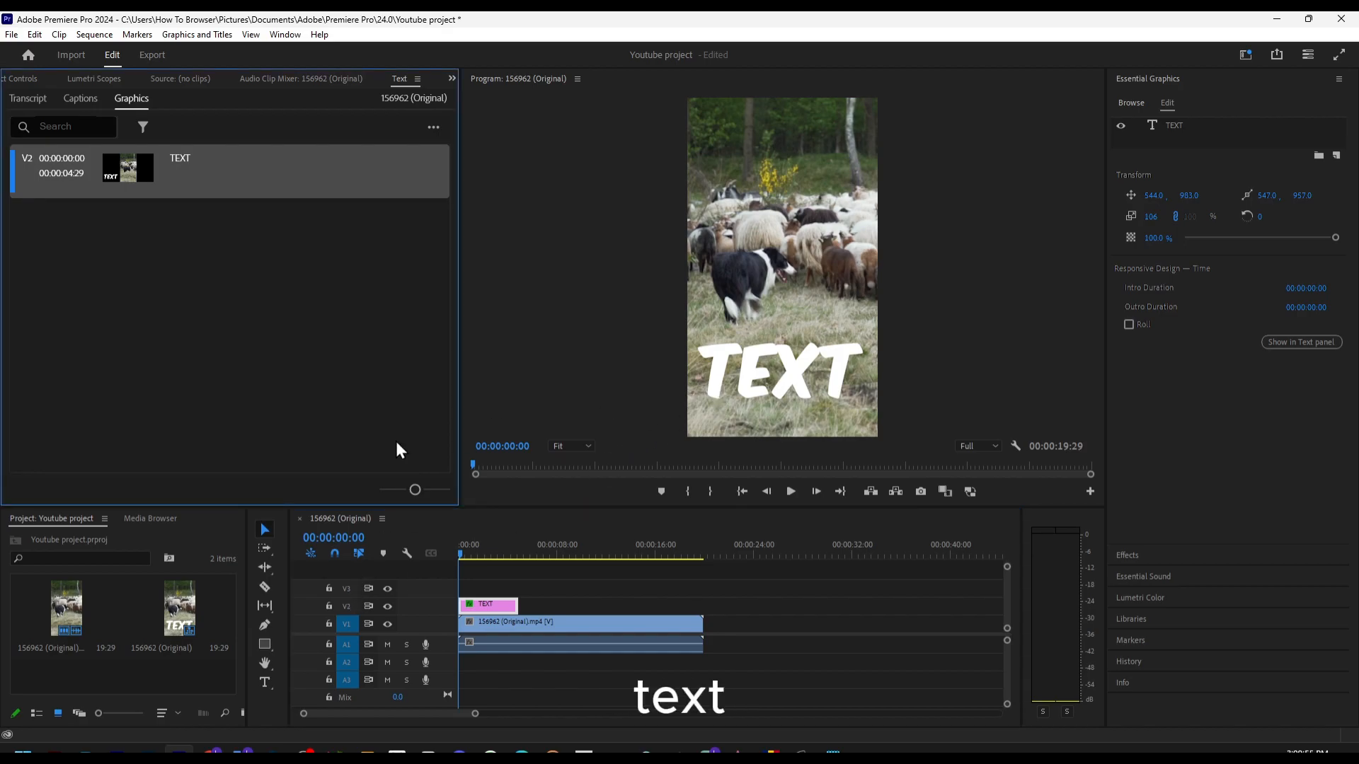
Draw a rectangle about 989 by 352 over the word TEXT in the Program Monitor.
left_click(265, 646)
left_click_drag(689, 338, 874, 402)
left_click_drag(875, 405, 875, 405)
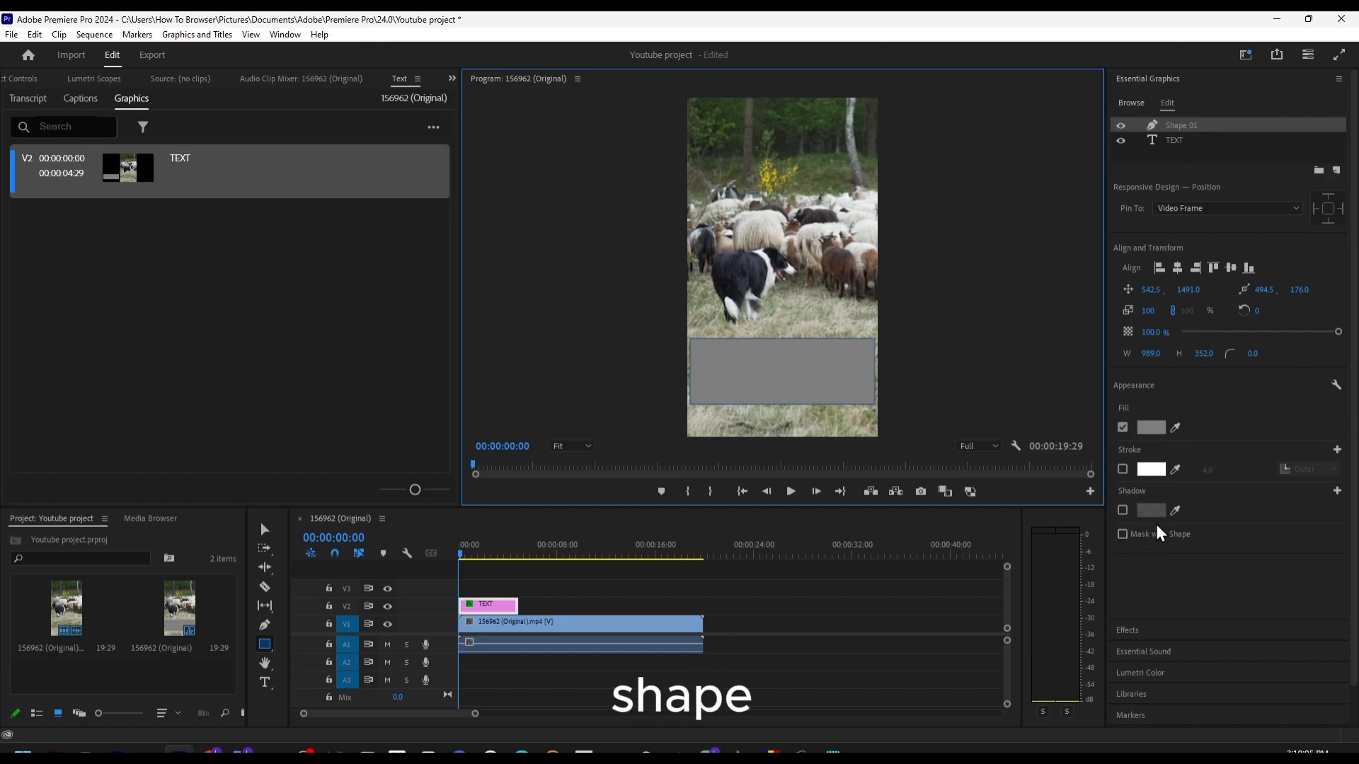
Examine the TEXT layer's alignment, font and appearance options, and compare the Browse and Edit views of Essential Graphics.
left_click(487, 603)
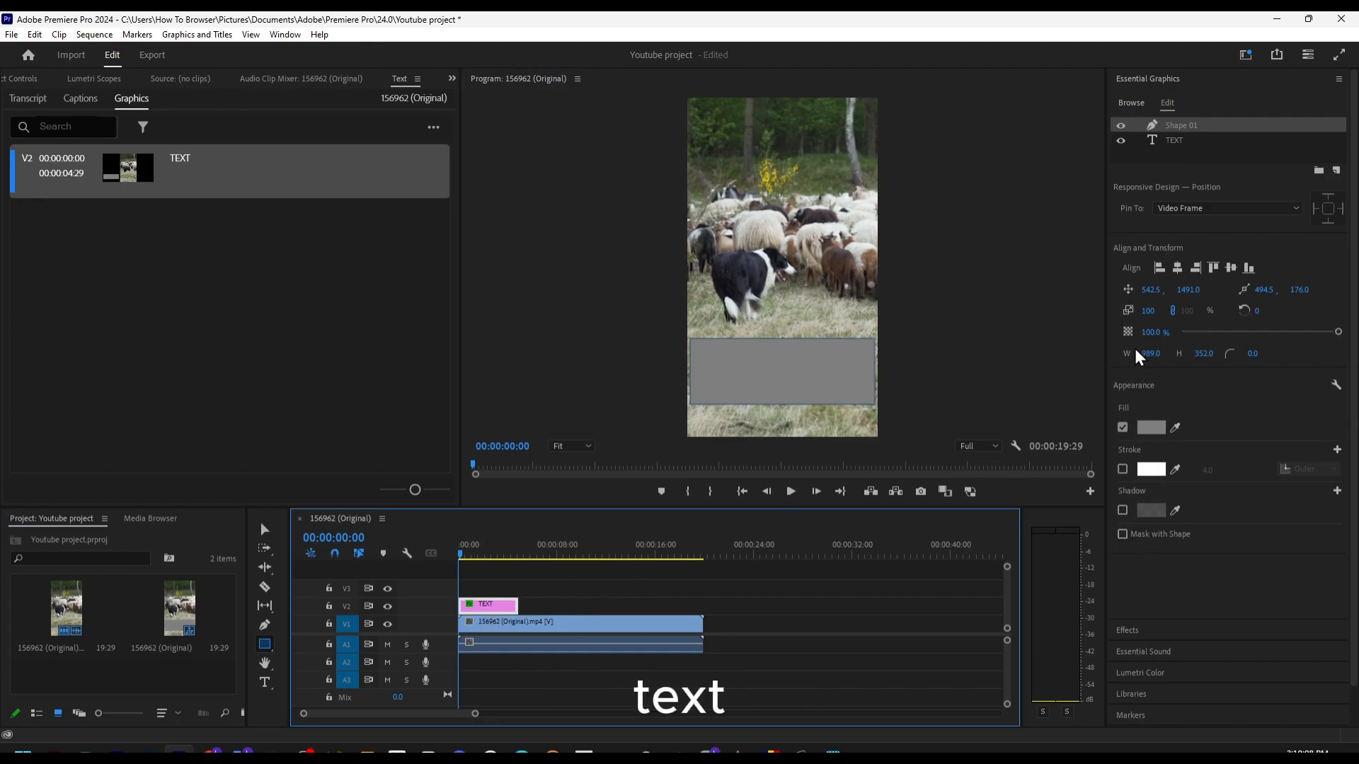
left_click(1171, 145)
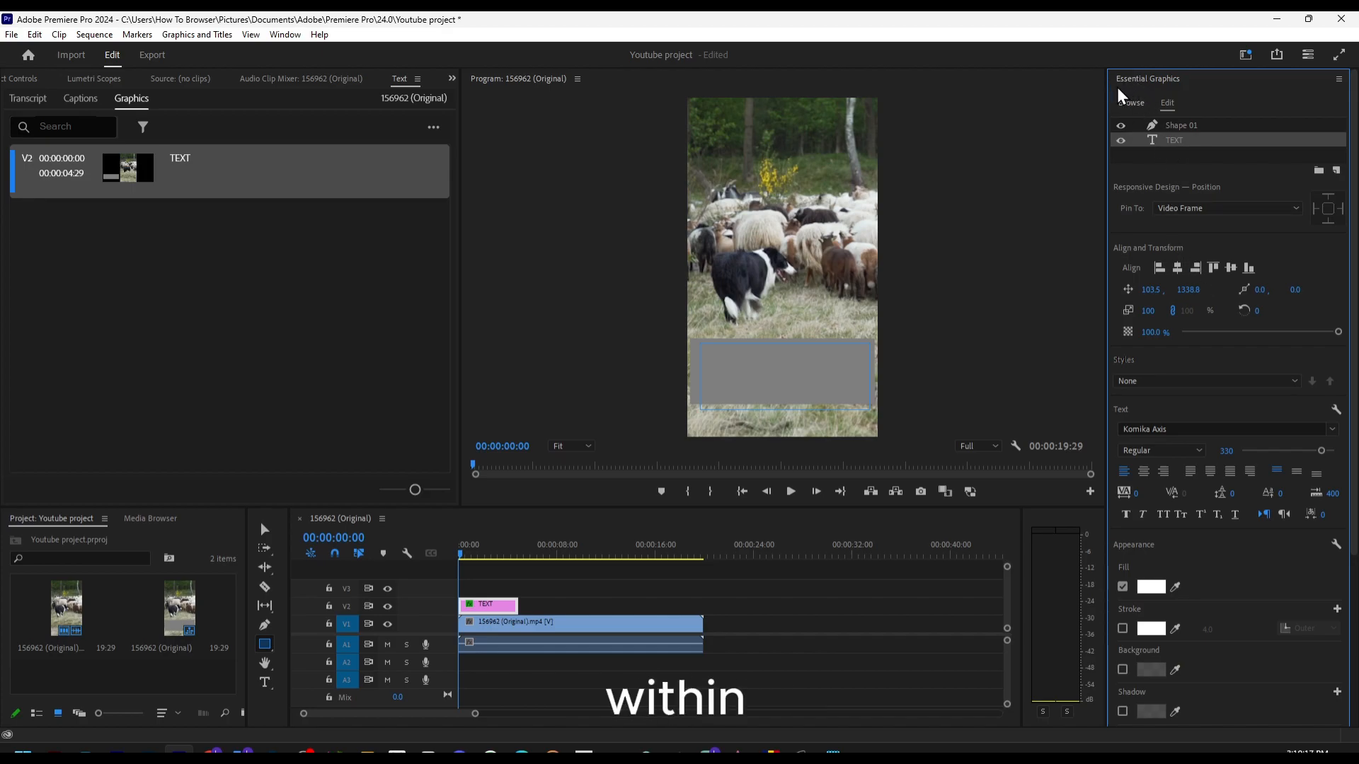
scroll(1191, 283, "down", 2)
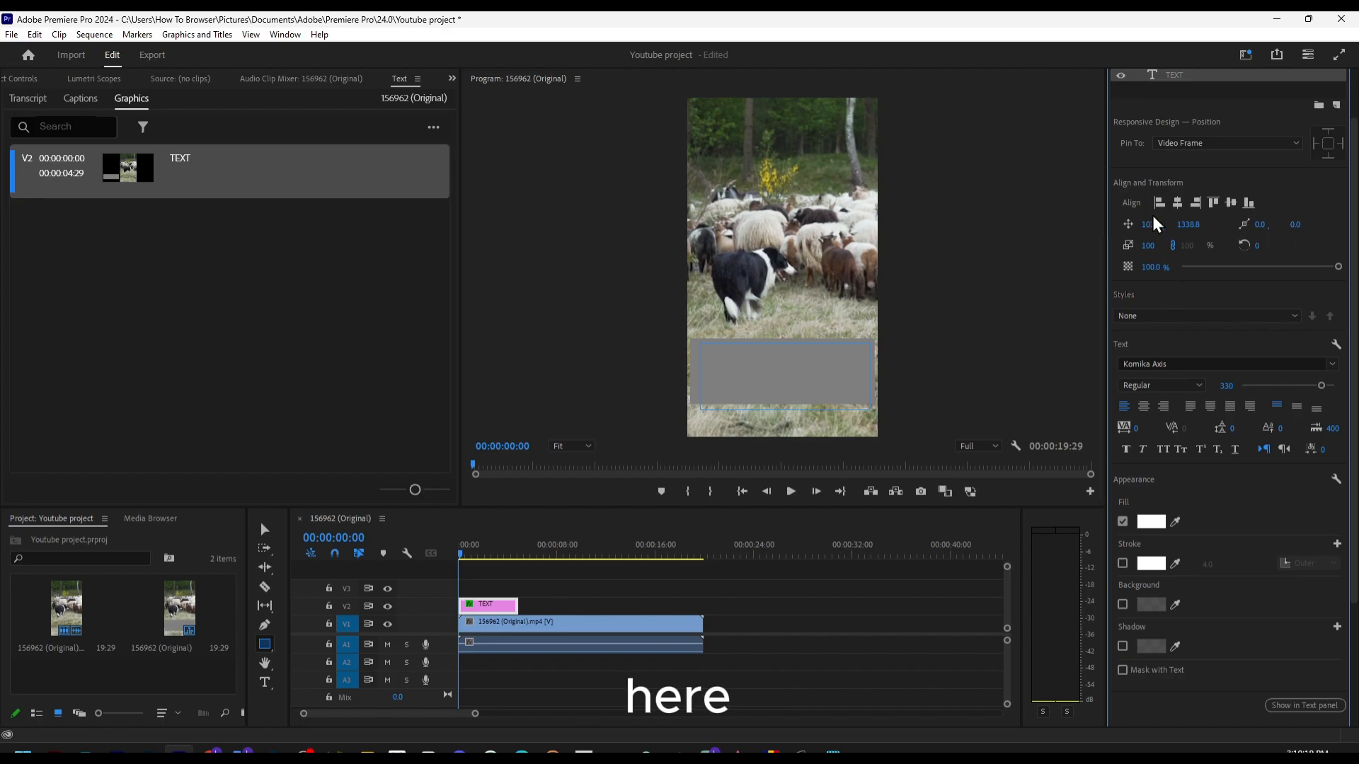
scroll(1189, 134, "up", 2)
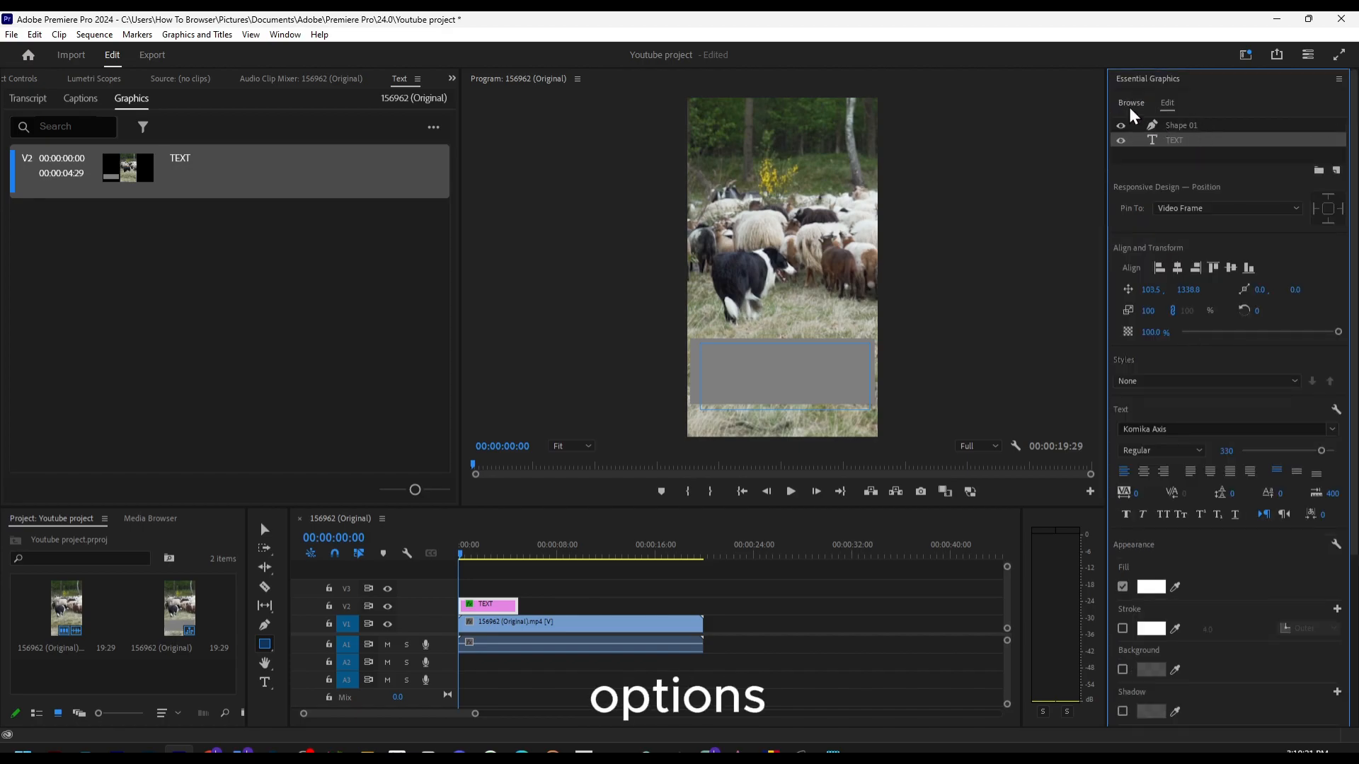
left_click(1130, 106)
left_click(1175, 103)
left_click(1153, 105)
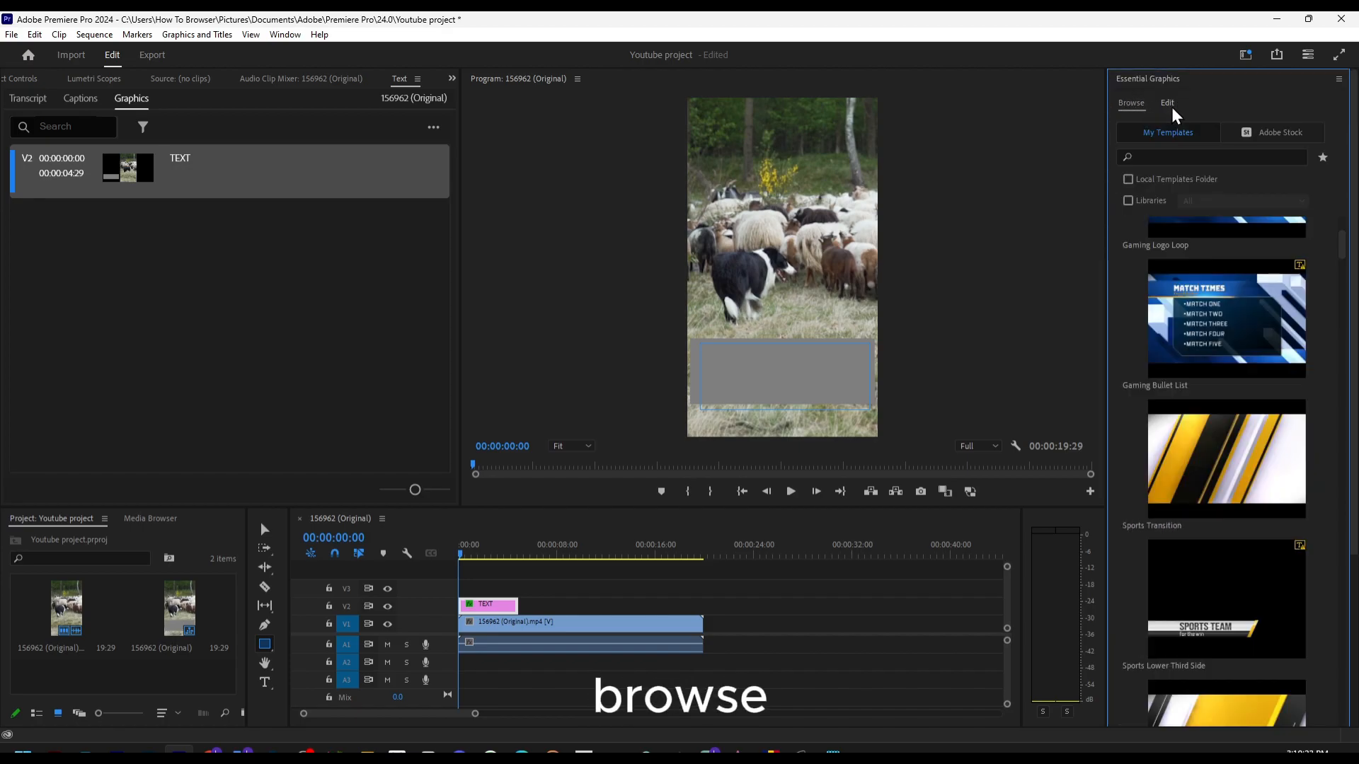
left_click(1168, 105)
scroll(1213, 354, "down", 2)
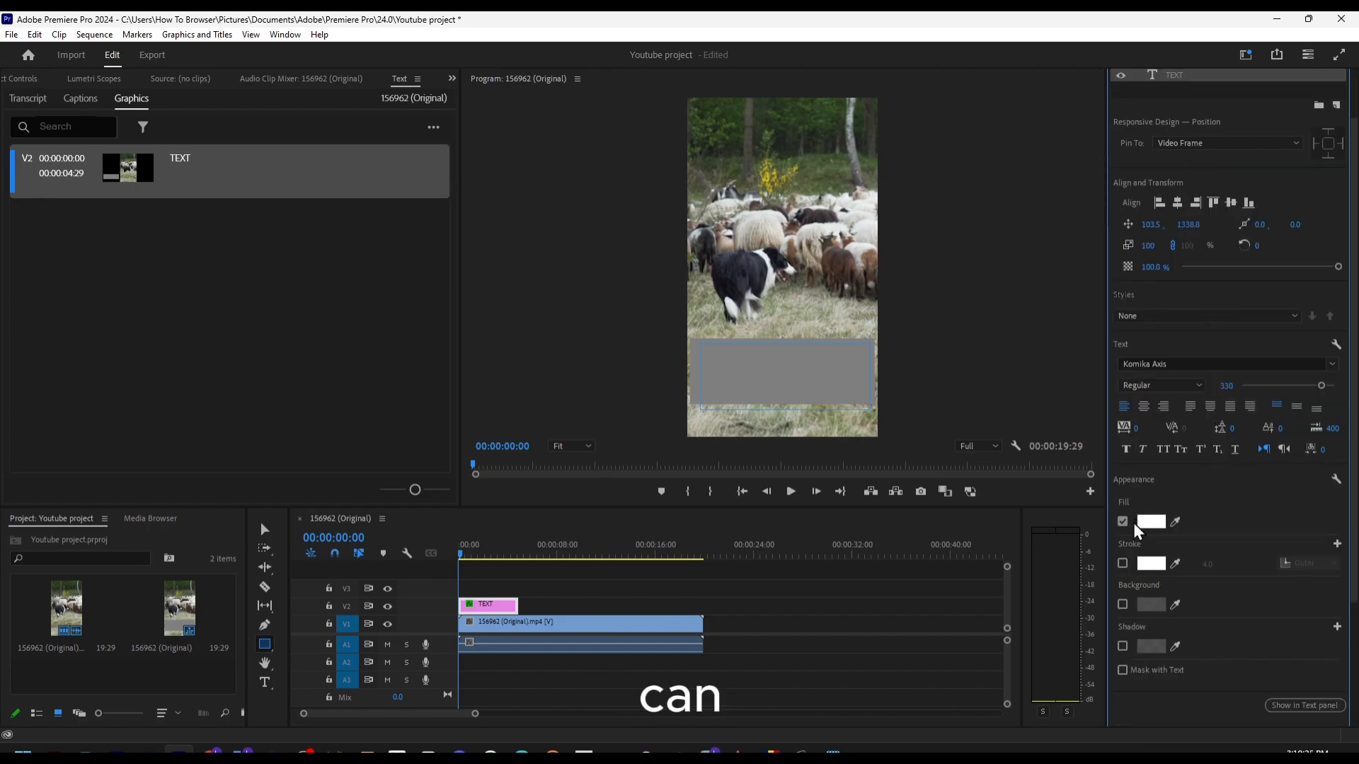
scroll(1144, 229, "up", 2)
Select the rectangle layer and enable Mask with Shape so that it masks the text beneath it.
left_click(1165, 126)
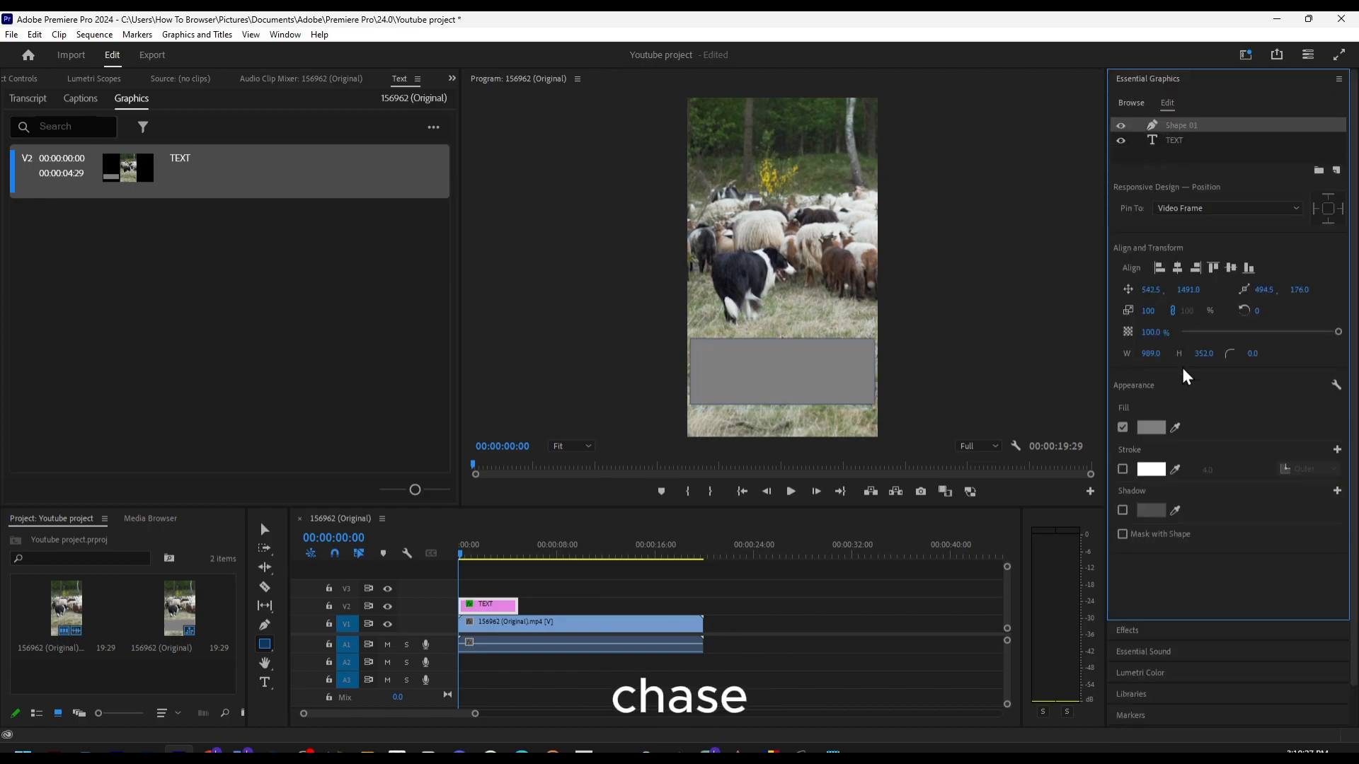
left_click(1122, 535)
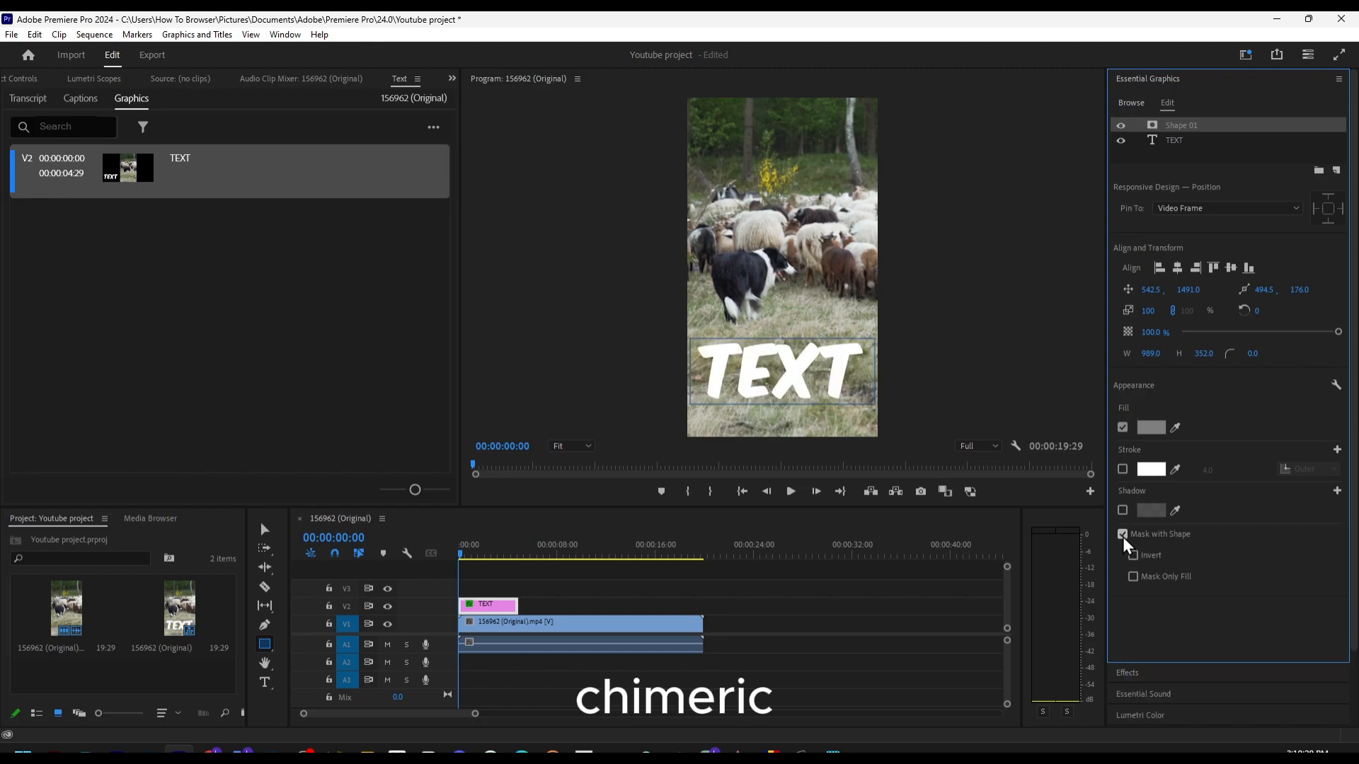
left_click(1121, 535)
left_click(1122, 535)
left_click(1123, 535)
left_click(1123, 535)
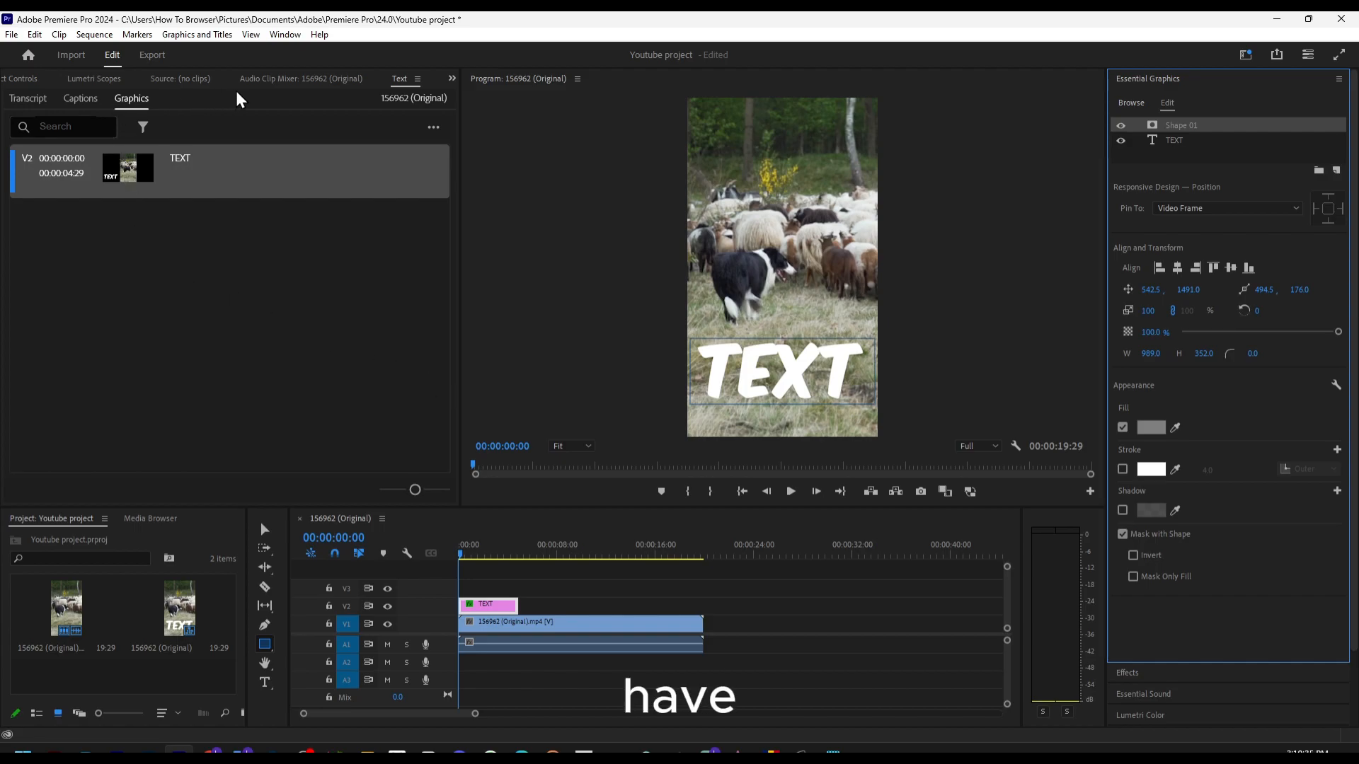
Expand the shape's properties in Effect Controls and move the mask up to a vertical position of about 1399.
left_click(43, 83)
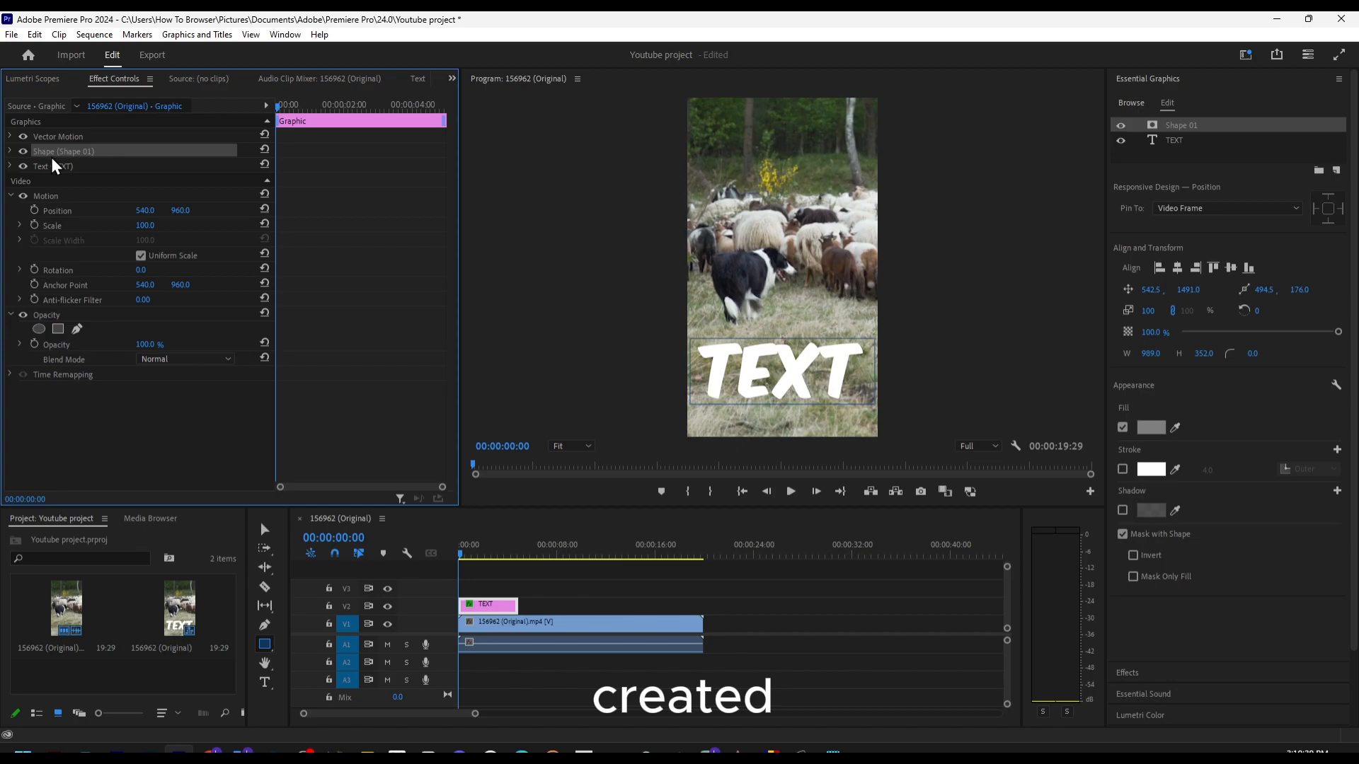
left_click(10, 151)
scroll(87, 275, "down", 5)
scroll(87, 279, "down", 1)
left_click_drag(182, 323, 117, 322)
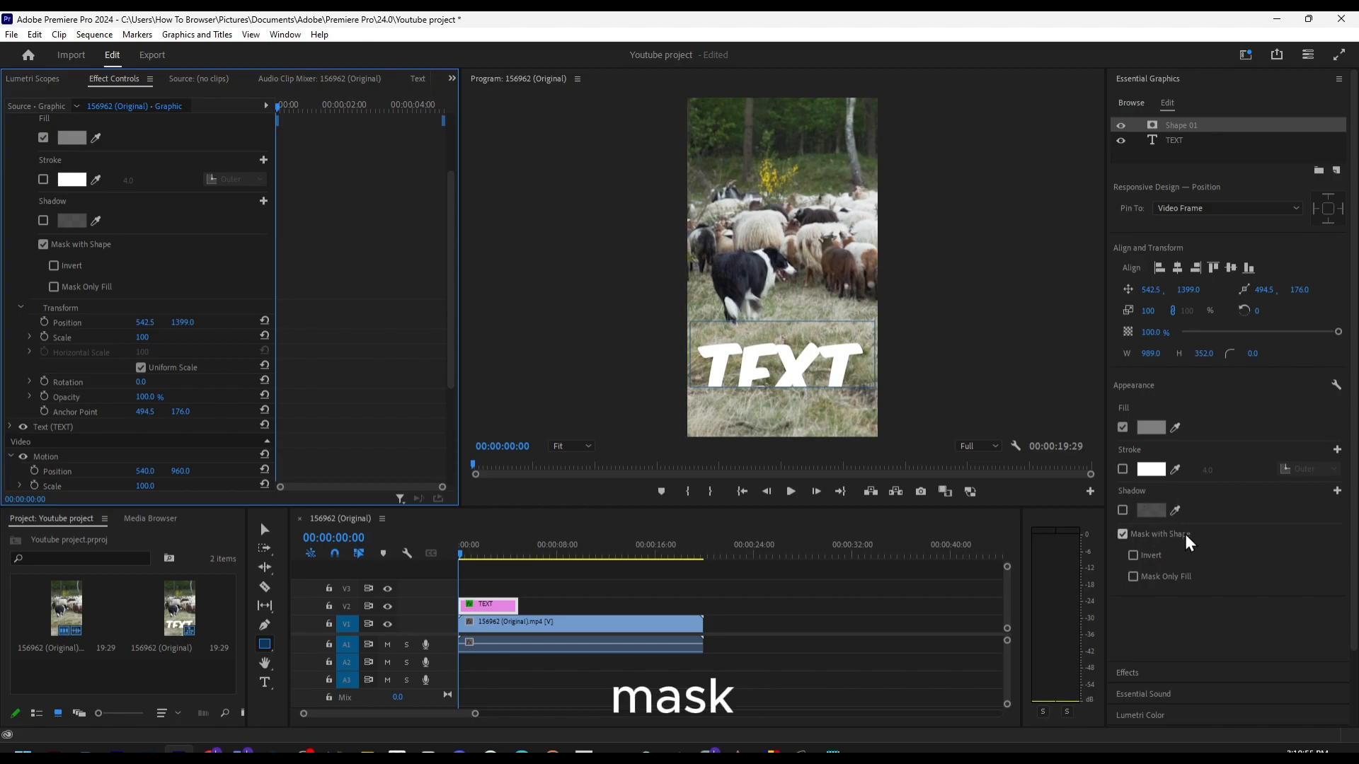
Try inverting the shape mask while shifting its vertical position, and turn the inversion back off.
left_click(1132, 554)
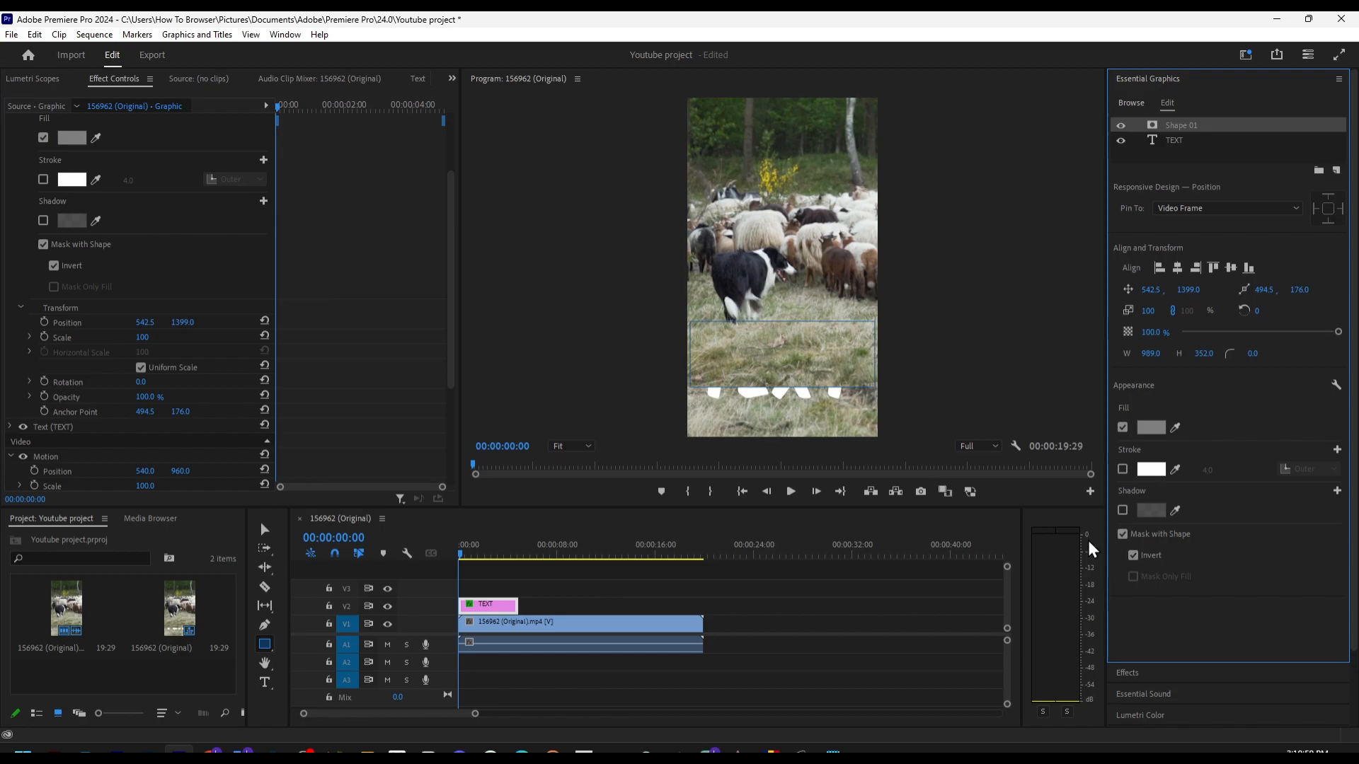
mouse_move(178, 322)
left_mouse_down()
mouse_move(221, 322)
mouse_move(4, 322)
mouse_move(235, 322)
mouse_move(184, 322)
left_mouse_up()
left_click(1132, 557)
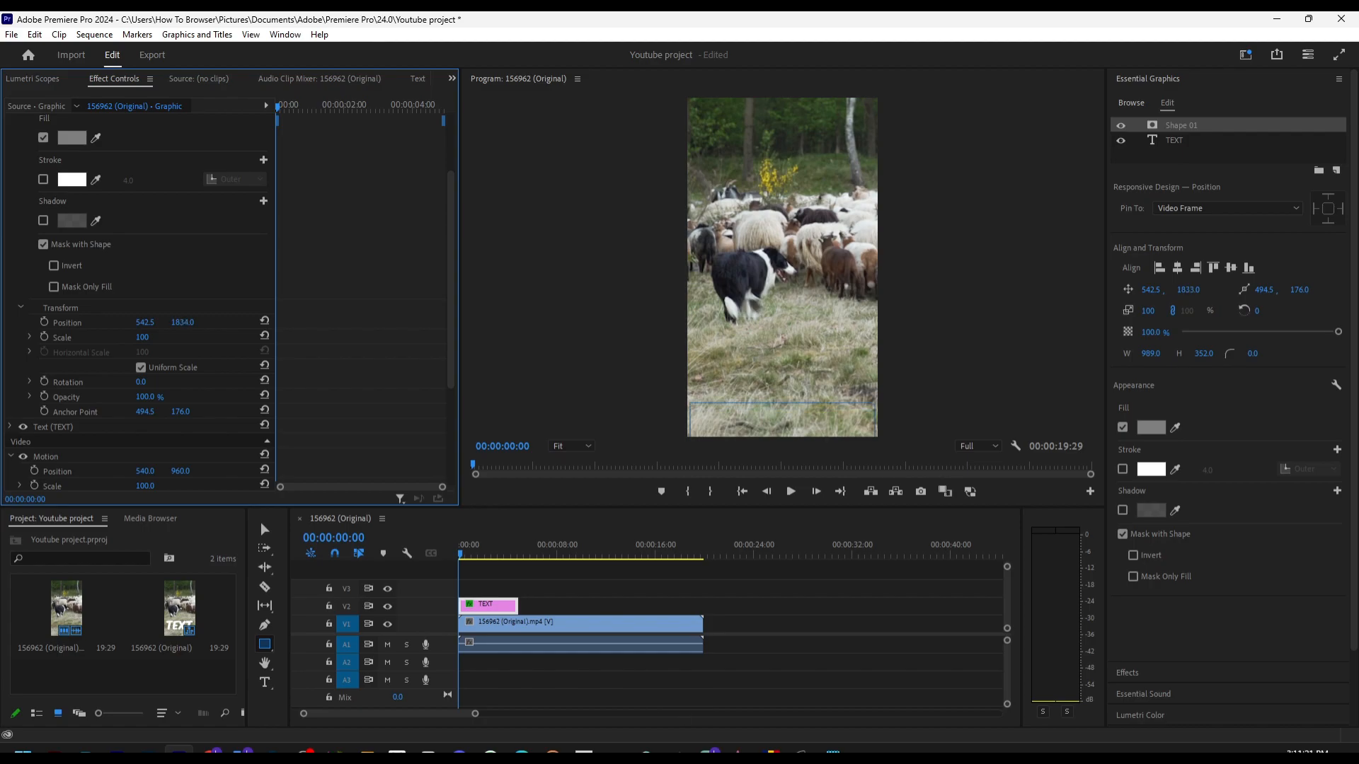
Move the mask down to a vertical position of 1811 and add a starting Position keyframe at 00:00:00:00.
left_click_drag(182, 322, 187, 319)
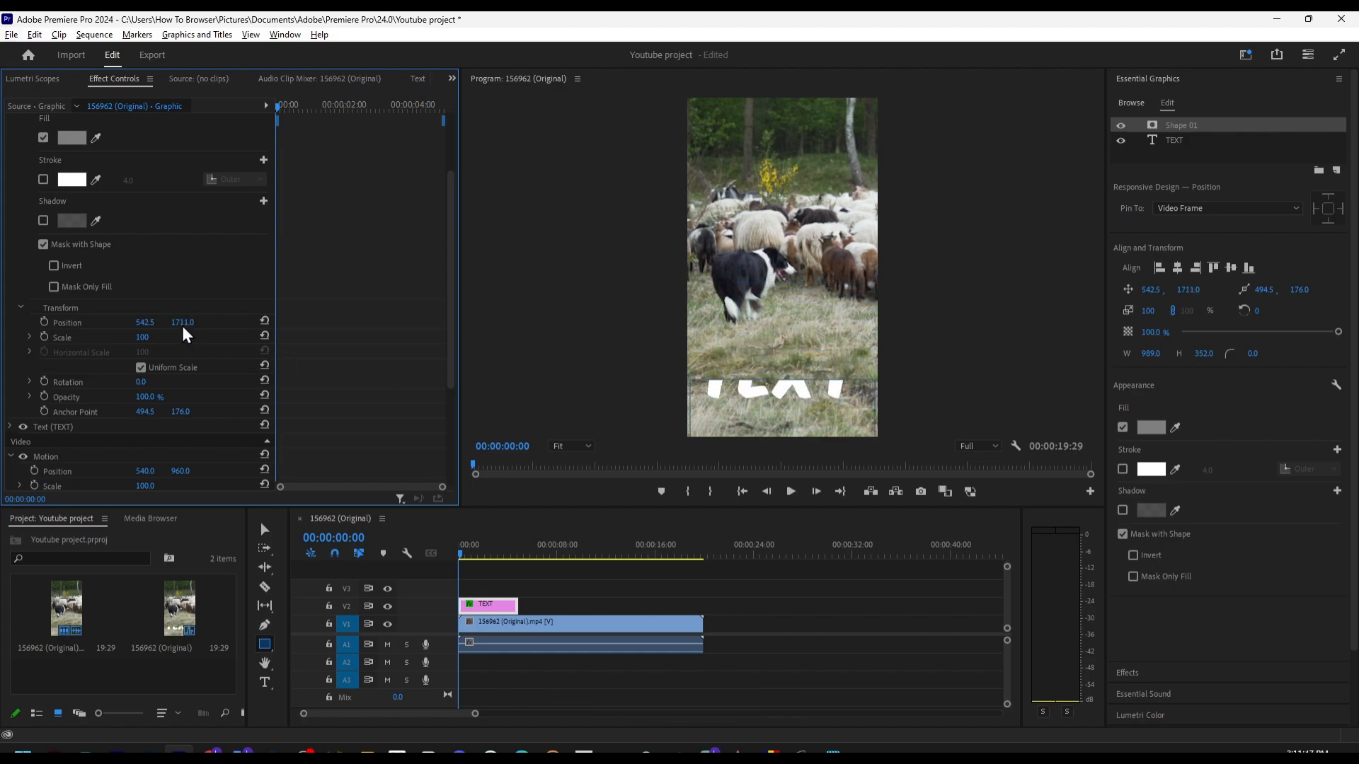
left_click_drag(183, 322, 216, 322)
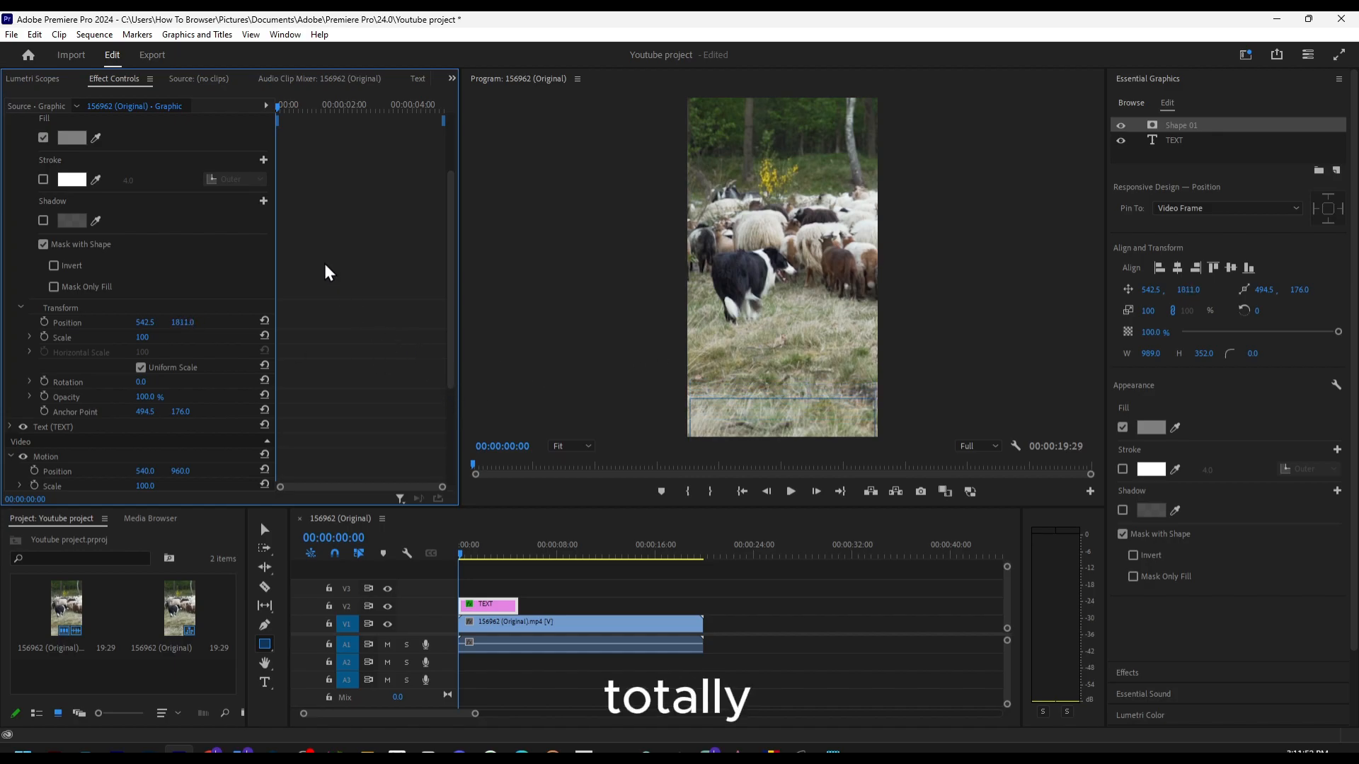
left_click(43, 322)
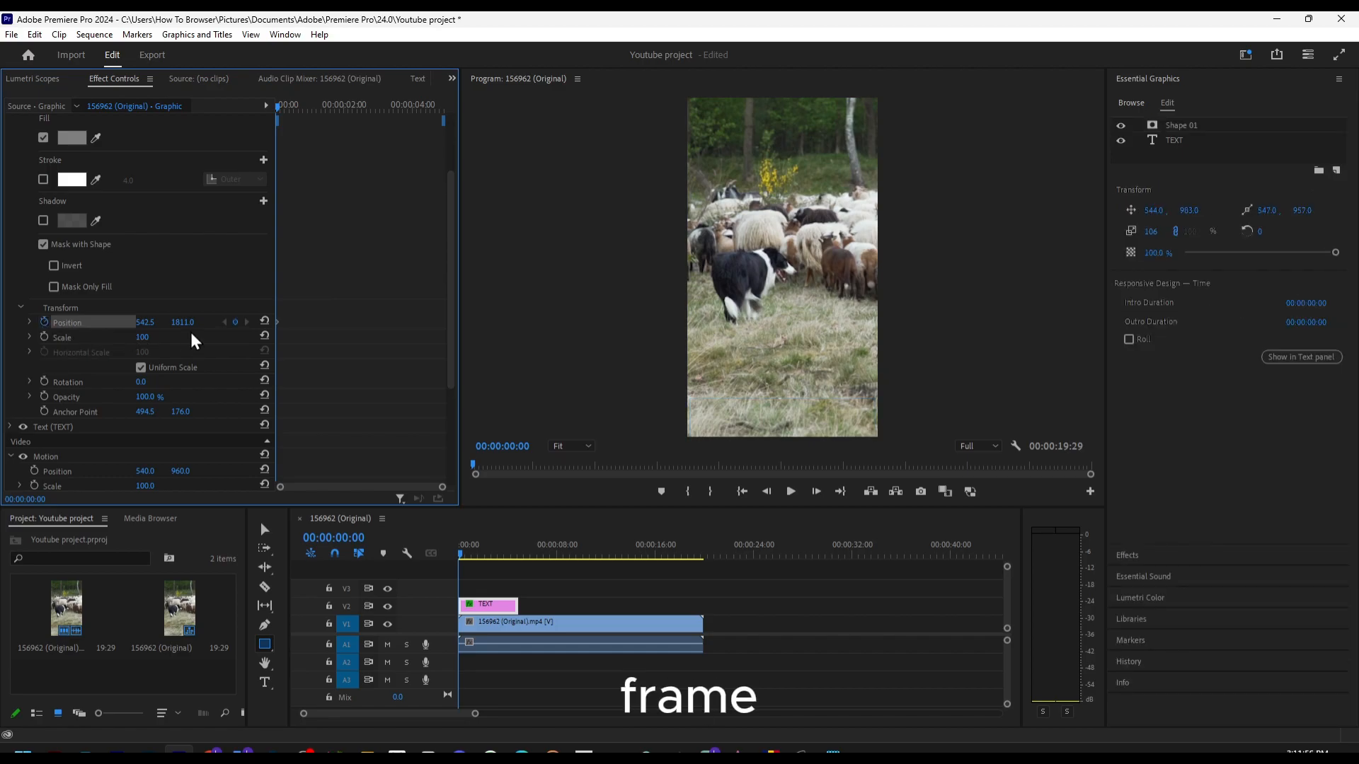
Add a second Position keyframe at 00:00:00:26 with the mask raised to a vertical position of 1462.
left_click_drag(457, 554, 470, 553)
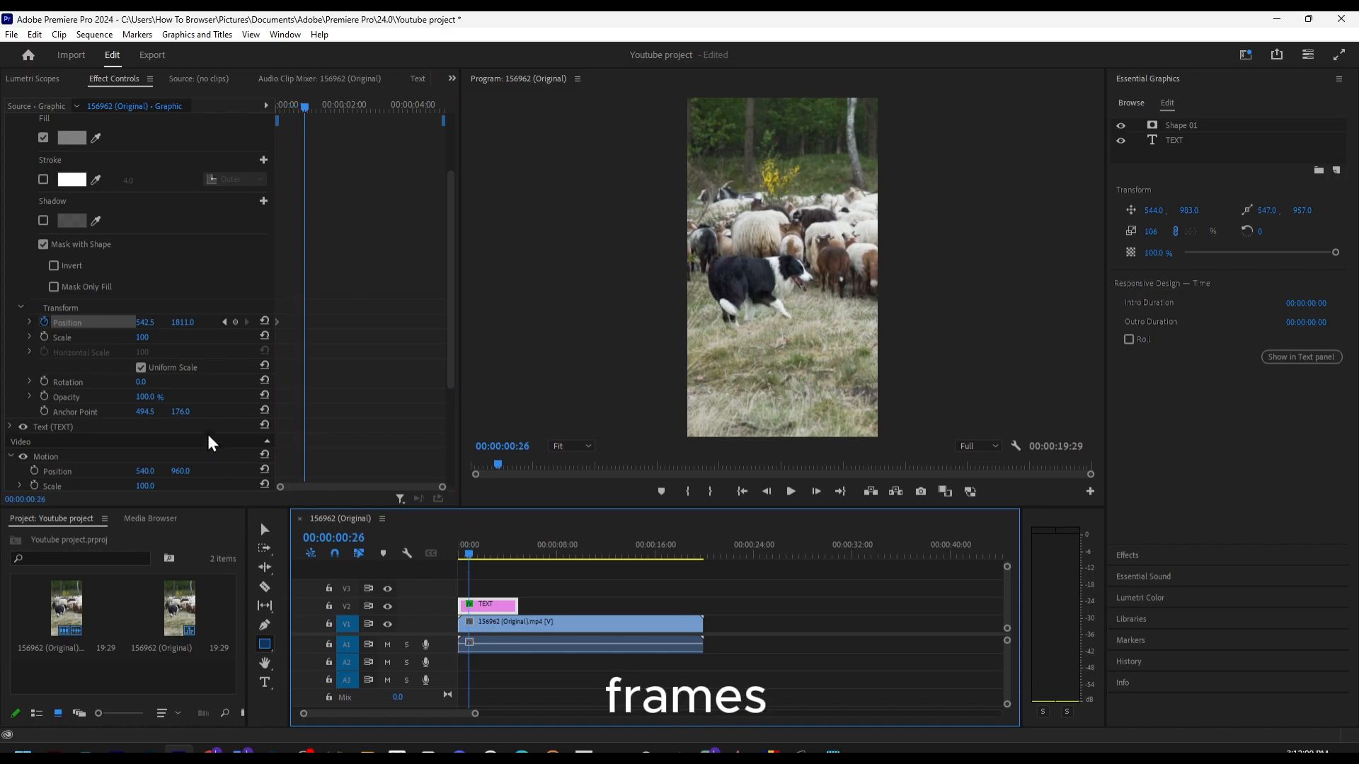
left_click(171, 324)
left_click_drag(183, 322, 7, 323)
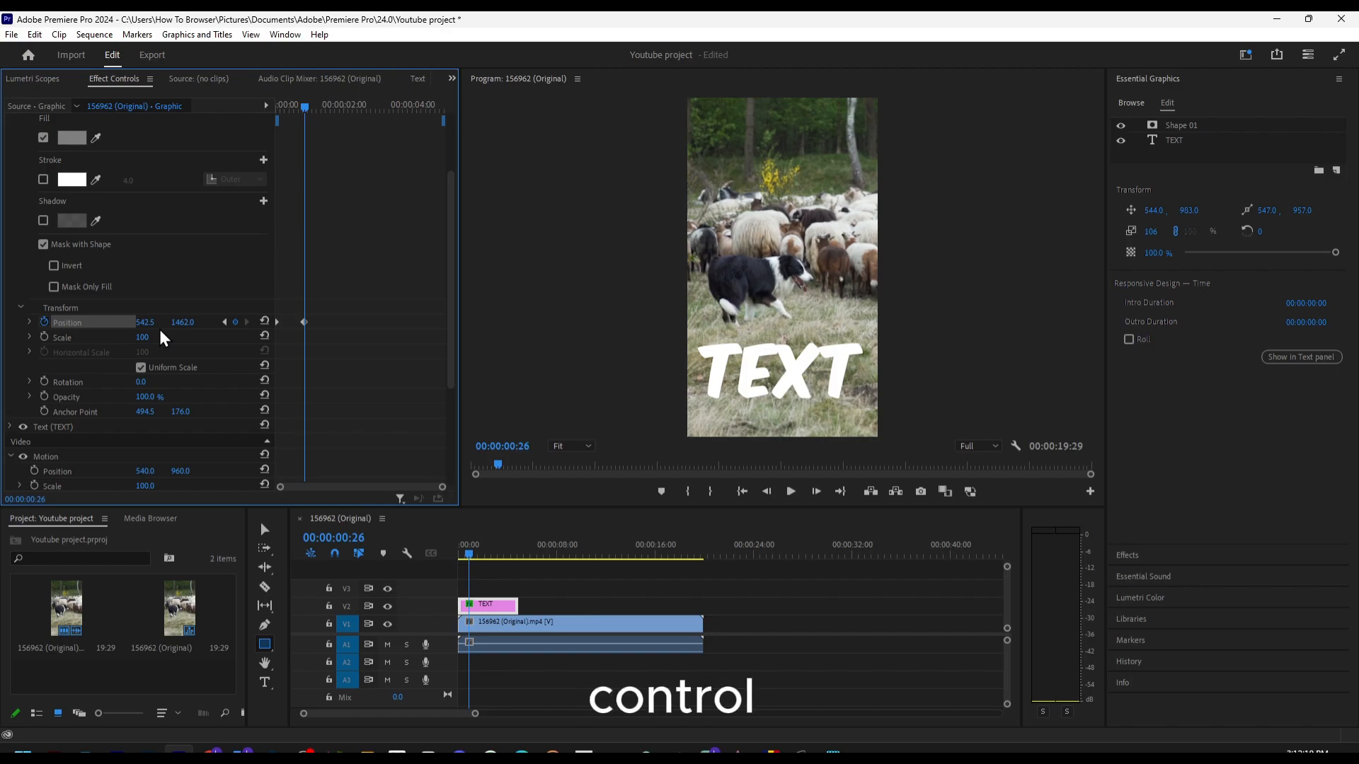
Zoom into the Effect Controls keyframe area and widen the panel to spread out both Position keyframes.
key("=")
key("=")
key("=")
key("=")
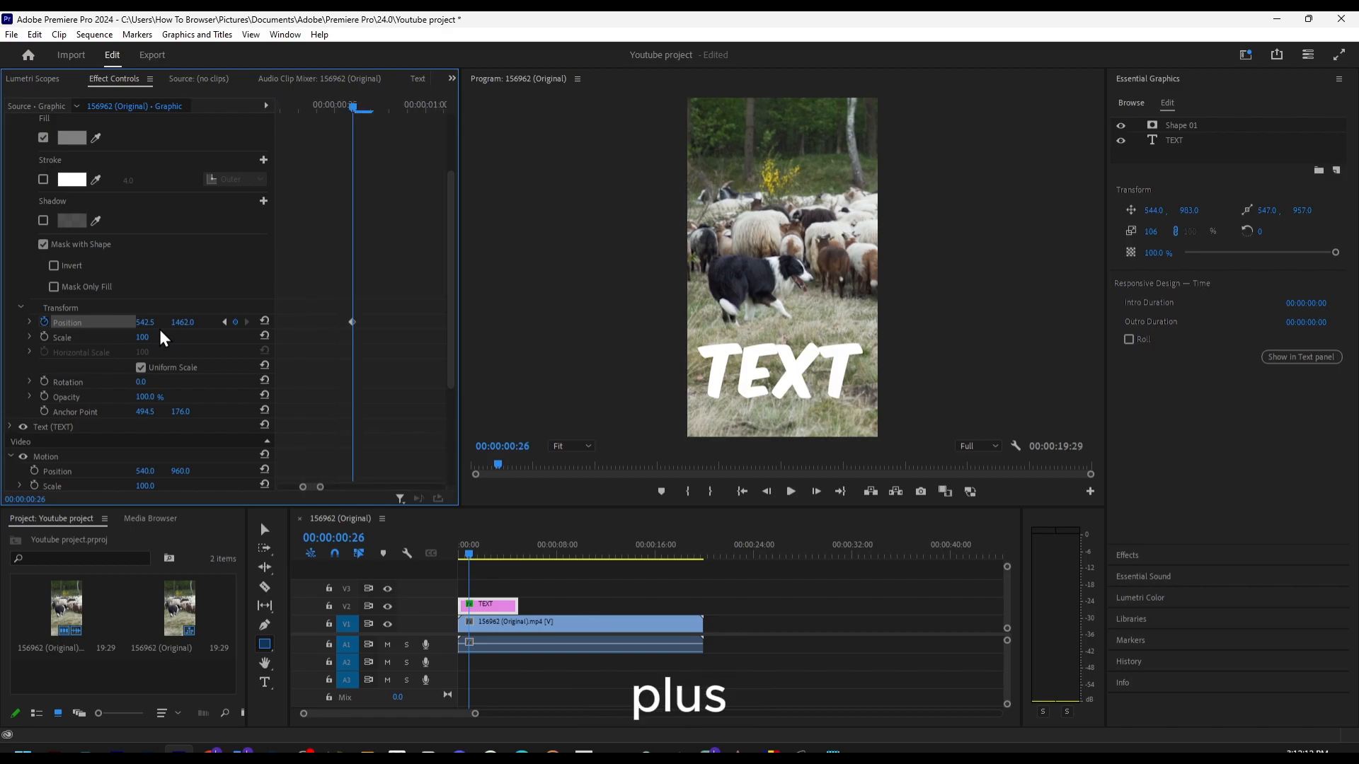
left_click_drag(309, 488, 336, 487)
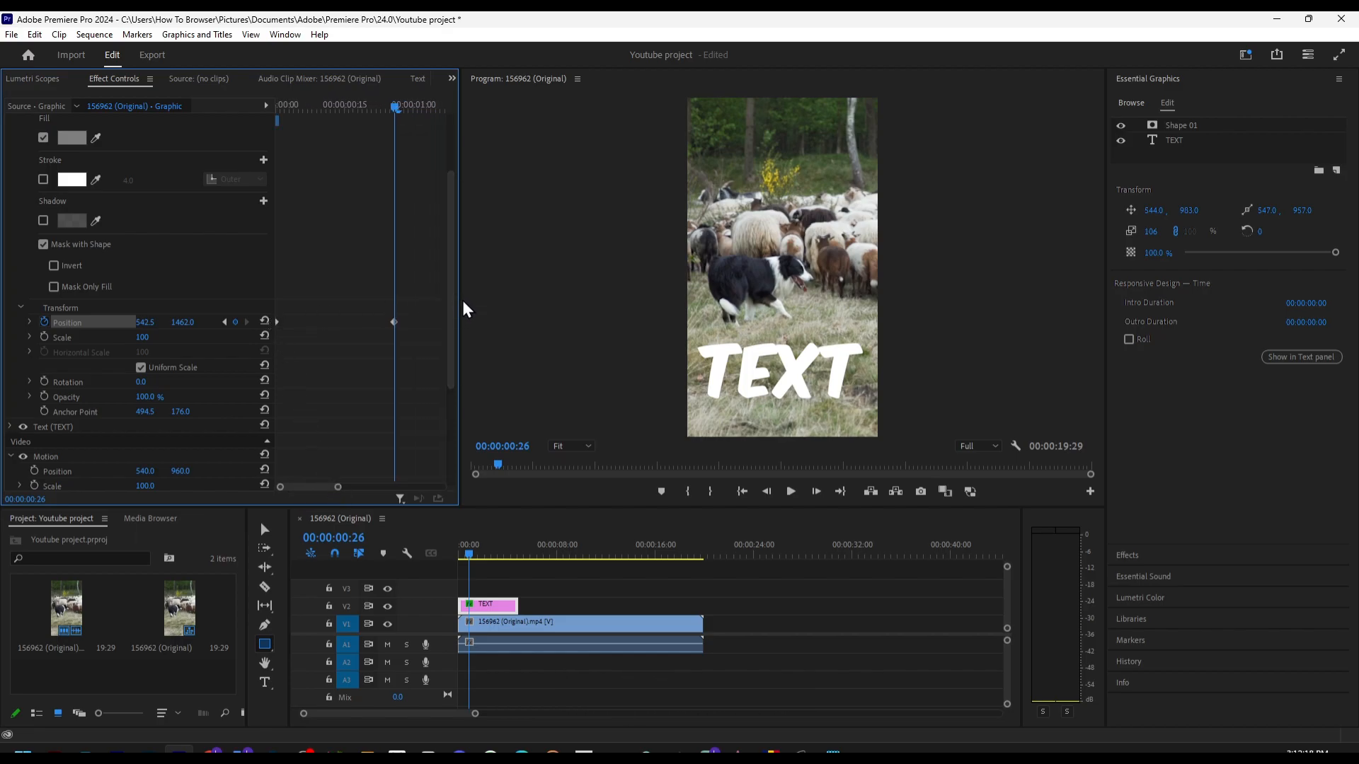
left_click_drag(461, 300, 665, 313)
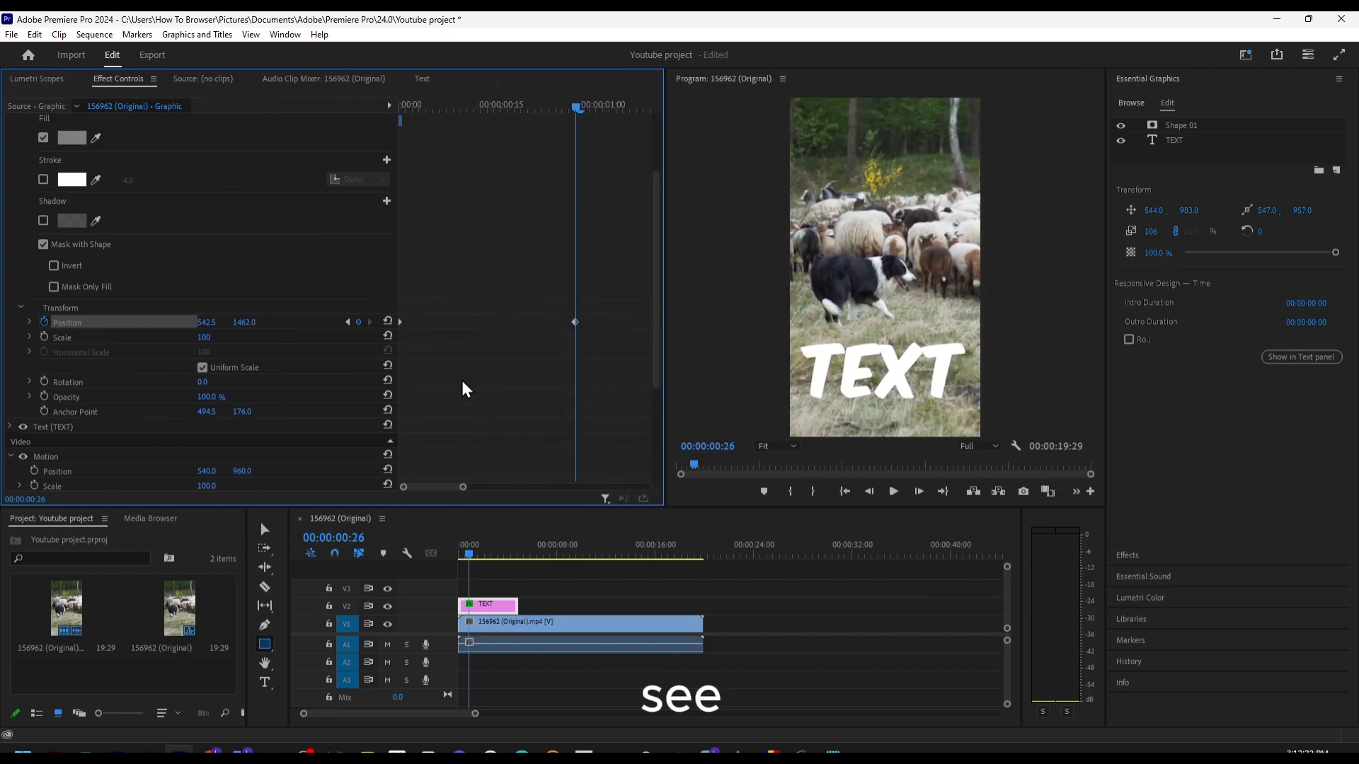
Play the text reveal animation from the start of the sequence to check the mask's movement.
left_click(467, 559)
left_click_drag(467, 559, 452, 559)
key("space")
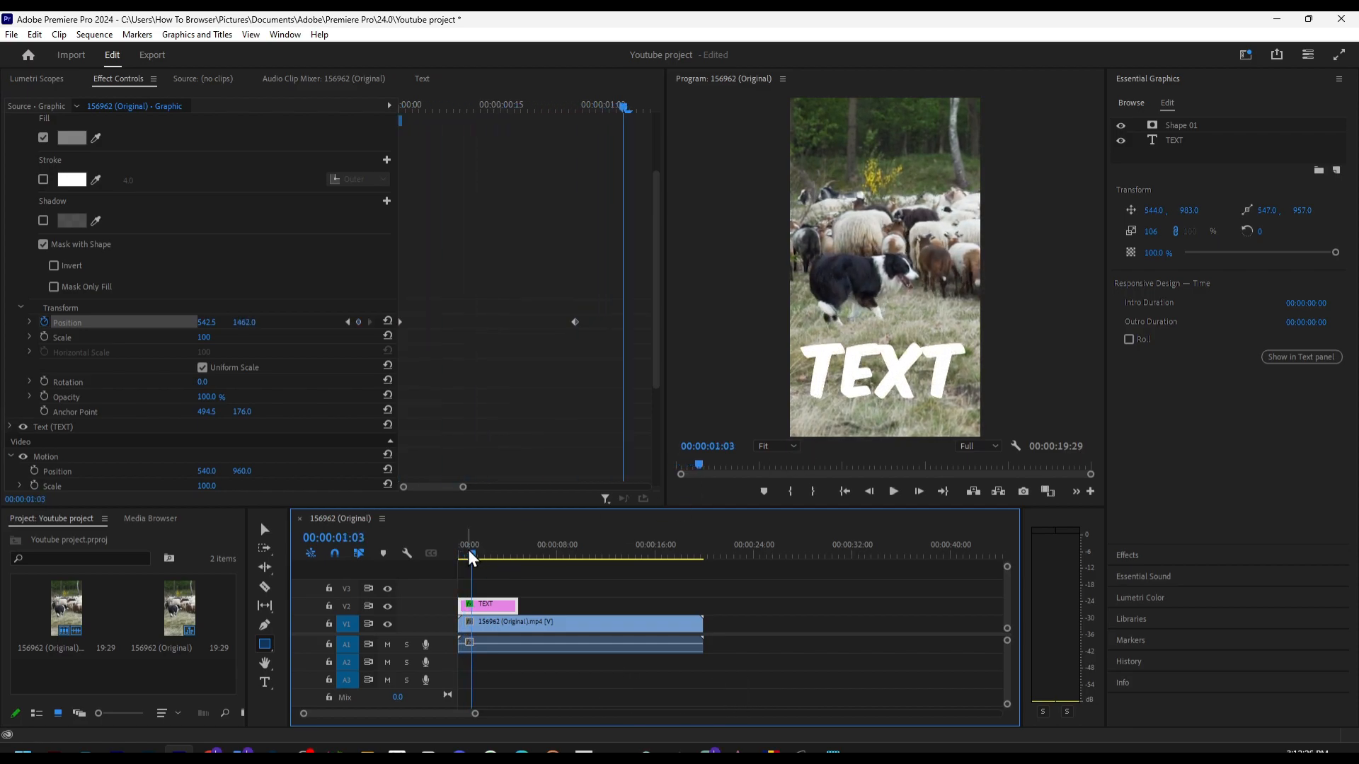
left_click(454, 557)
left_click_drag(475, 559, 455, 557)
key("space")
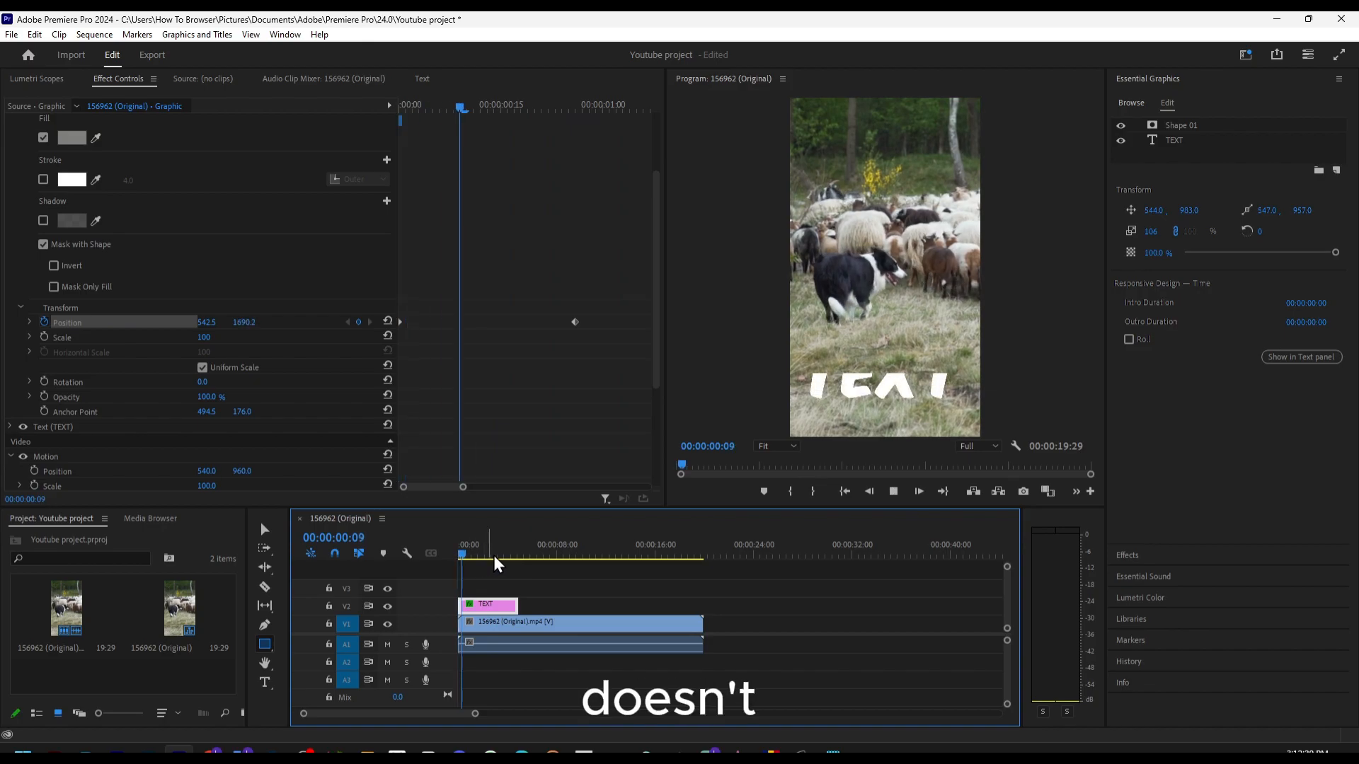
key("space")
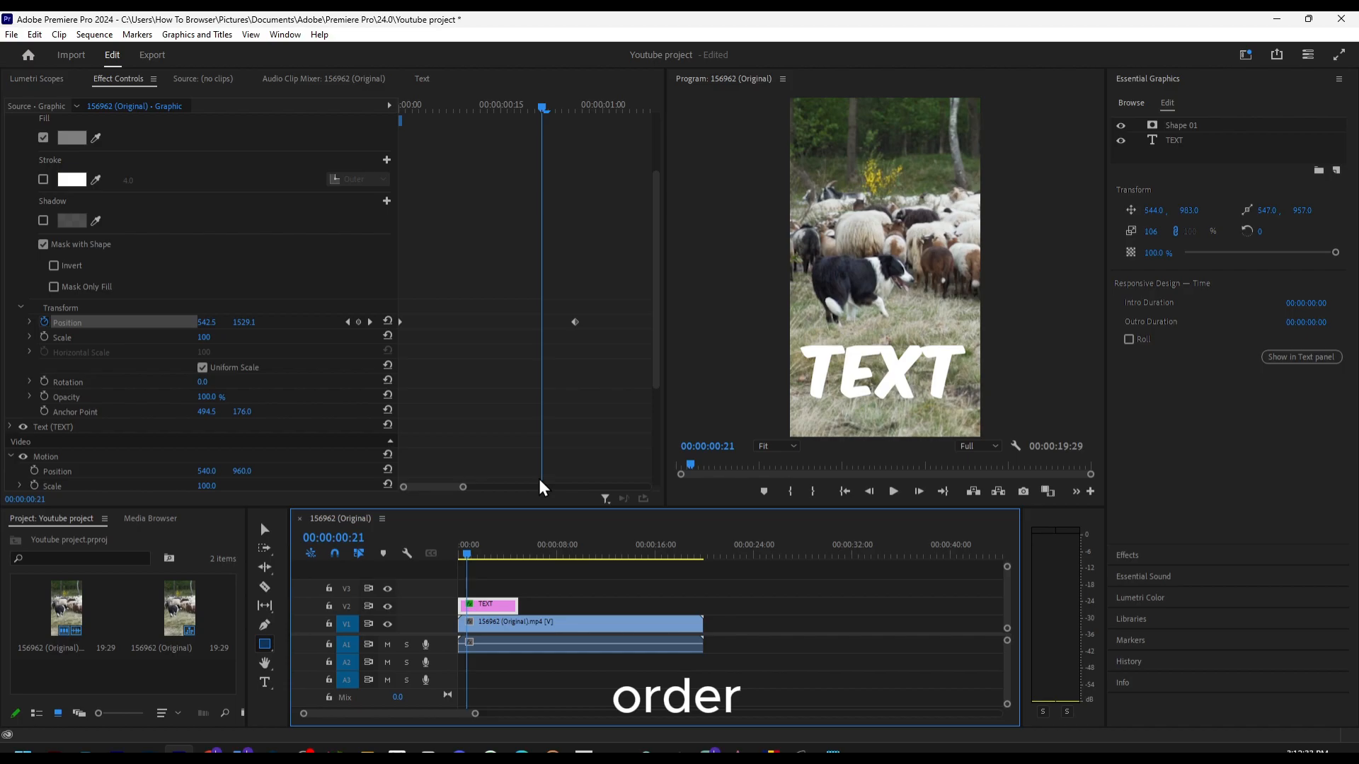
Apply Ease In and Ease Out temporal interpolation to both Position keyframes of the mask shape.
left_click_drag(597, 304, 548, 332)
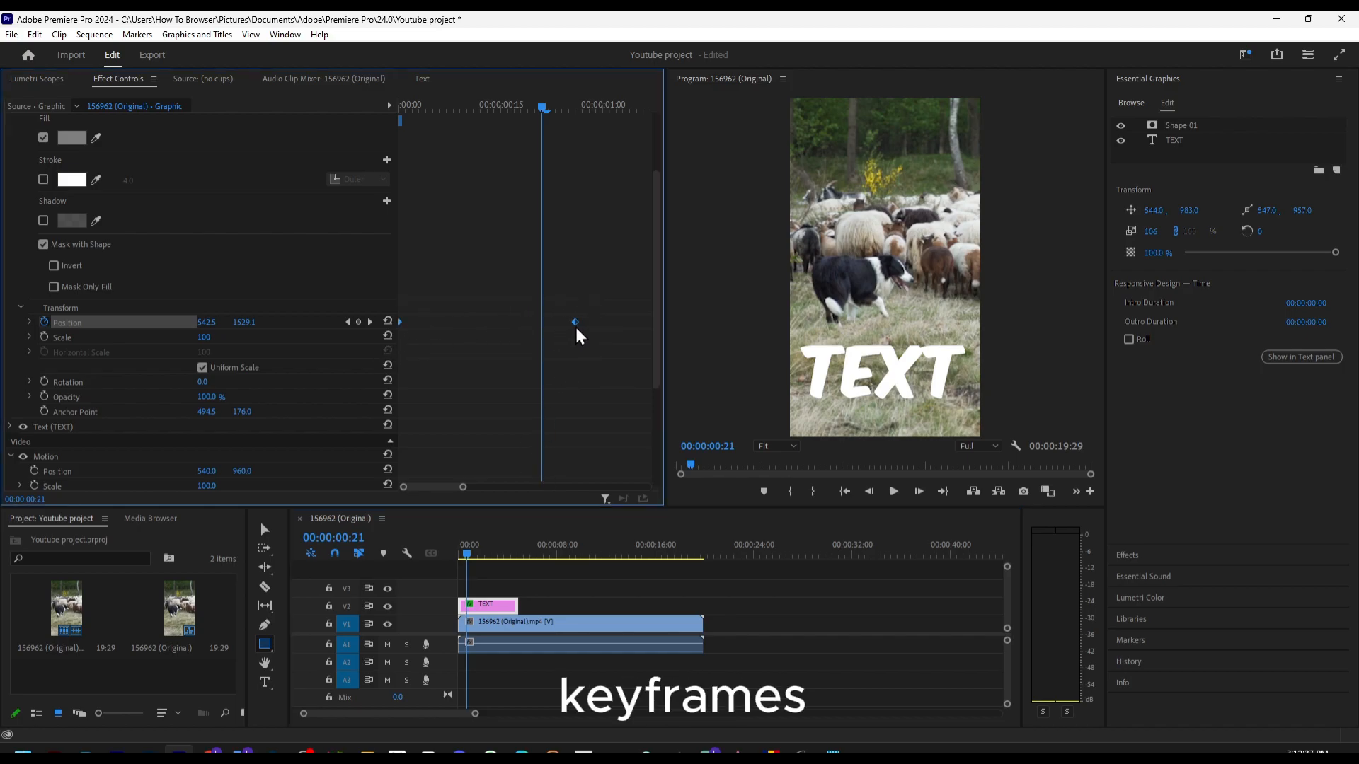
right_click(576, 328)
mouse_move(640, 444)
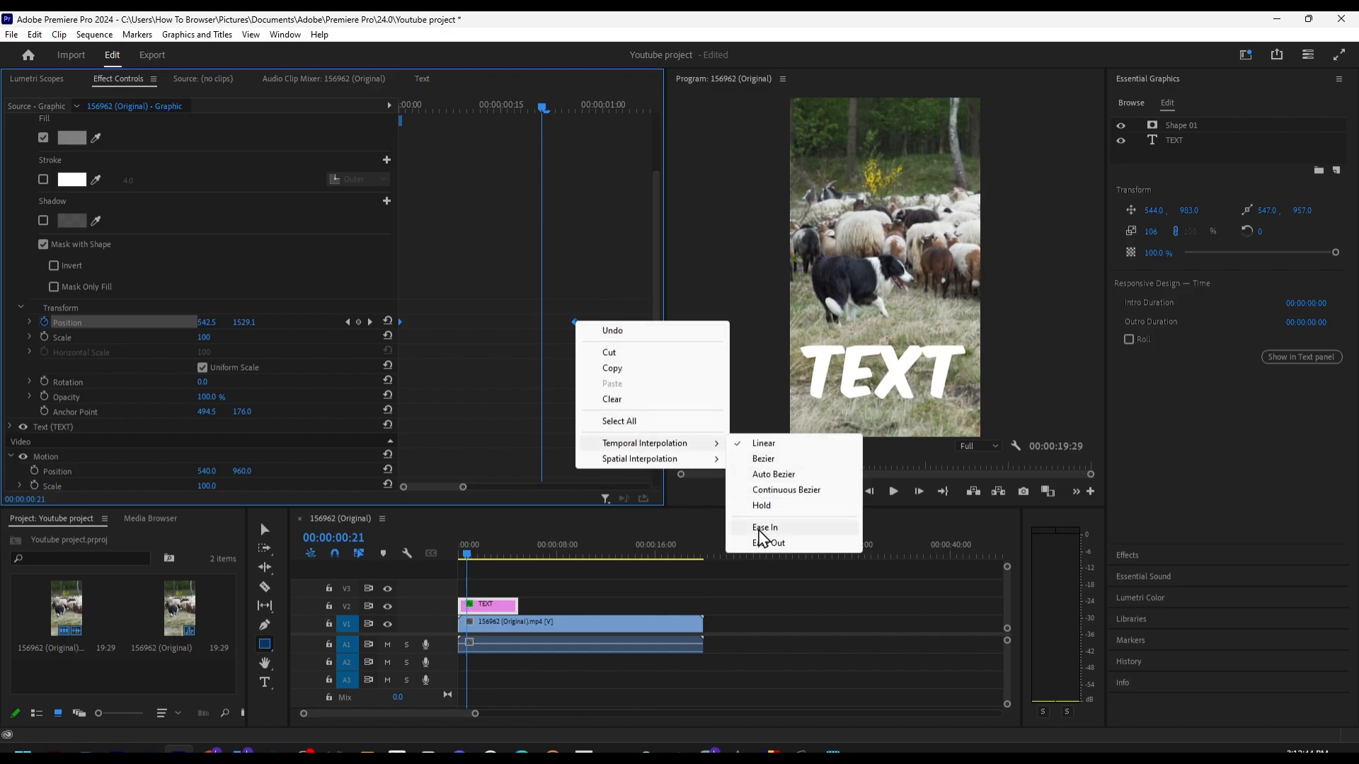
left_click(764, 527)
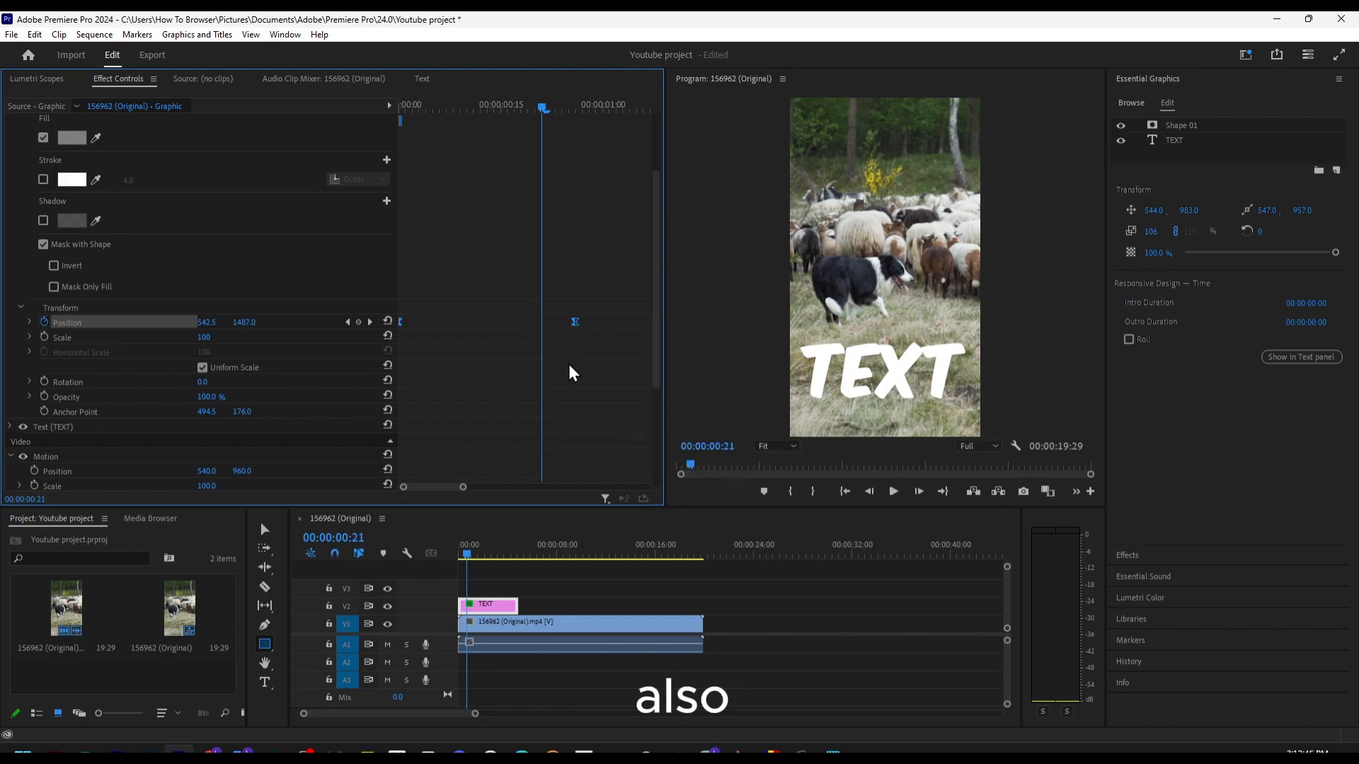
left_click_drag(592, 293, 417, 332)
right_click(576, 322)
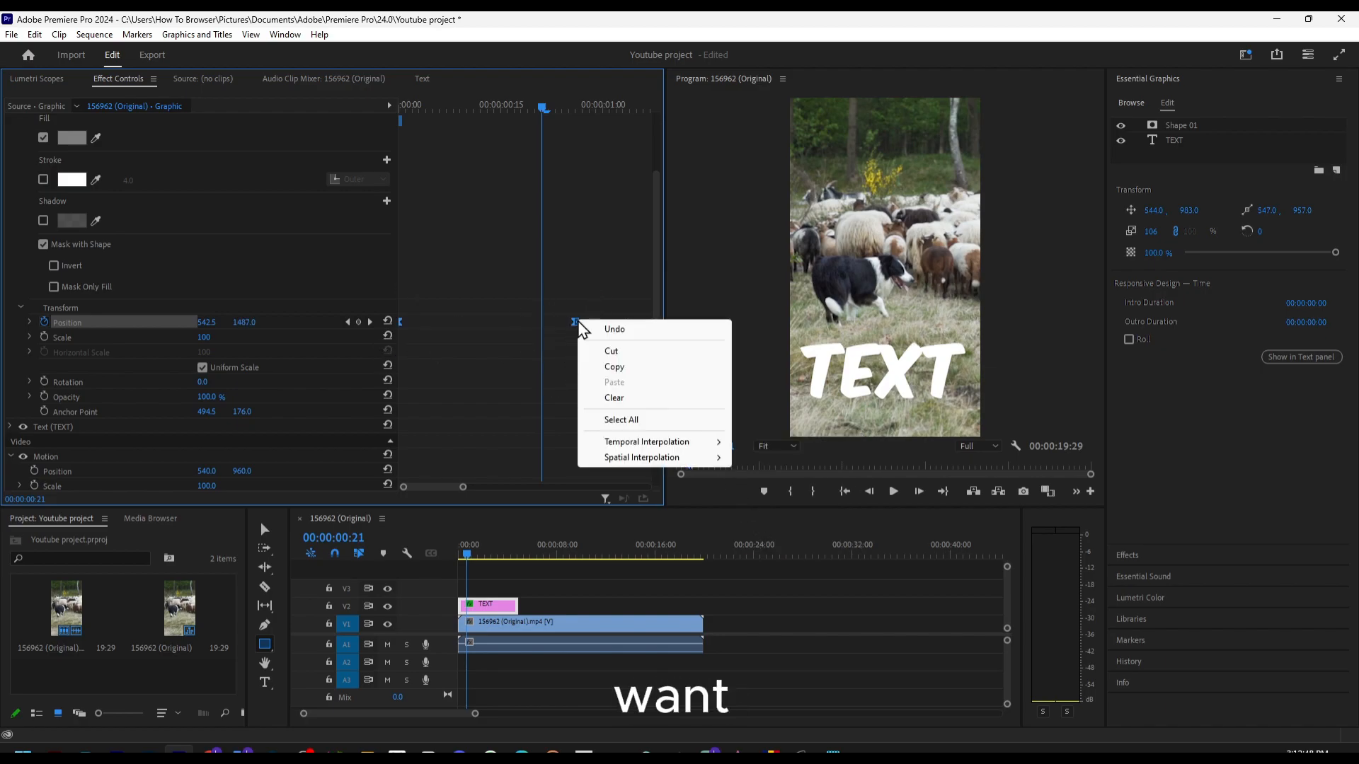
mouse_move(631, 447)
left_click(770, 541)
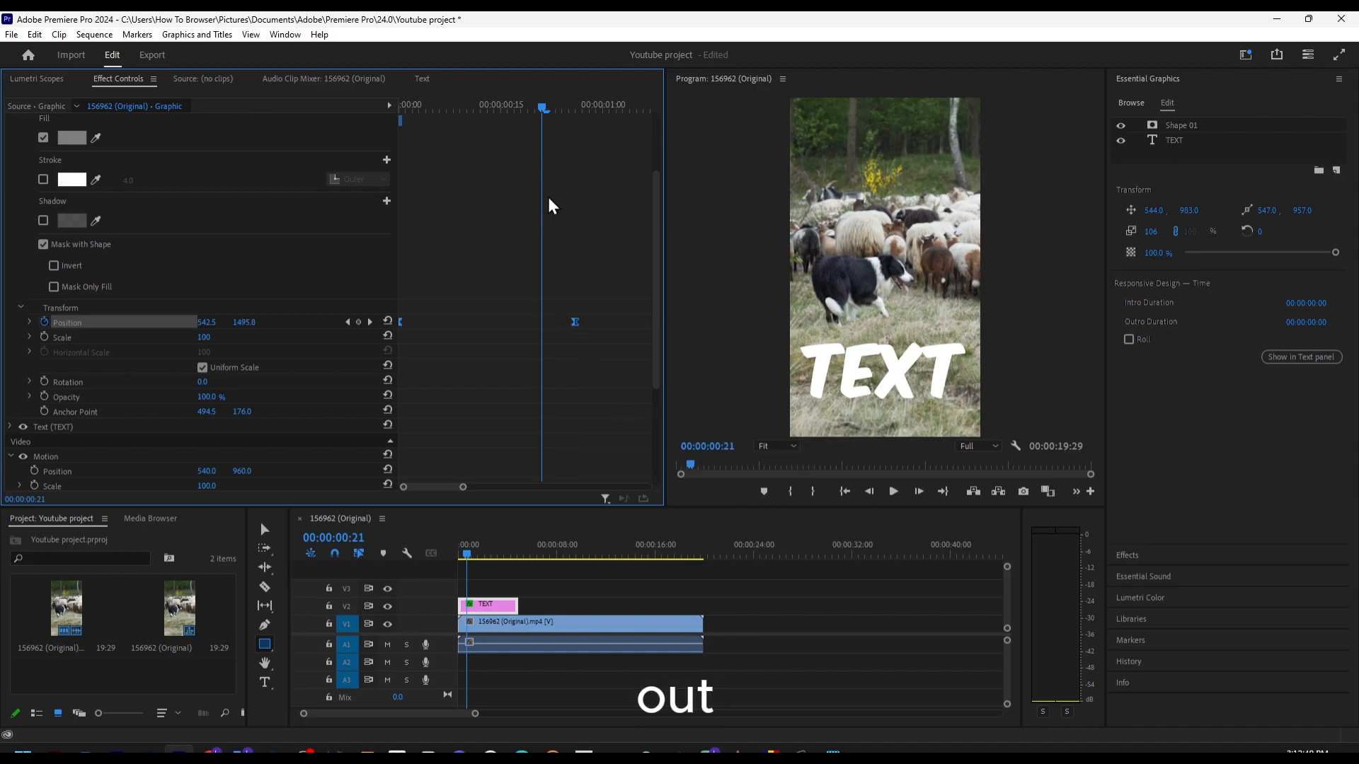
Play the eased mask reveal repeatedly from the start of the sequence to check its motion.
left_click_drag(541, 113, 363, 130)
key("space")
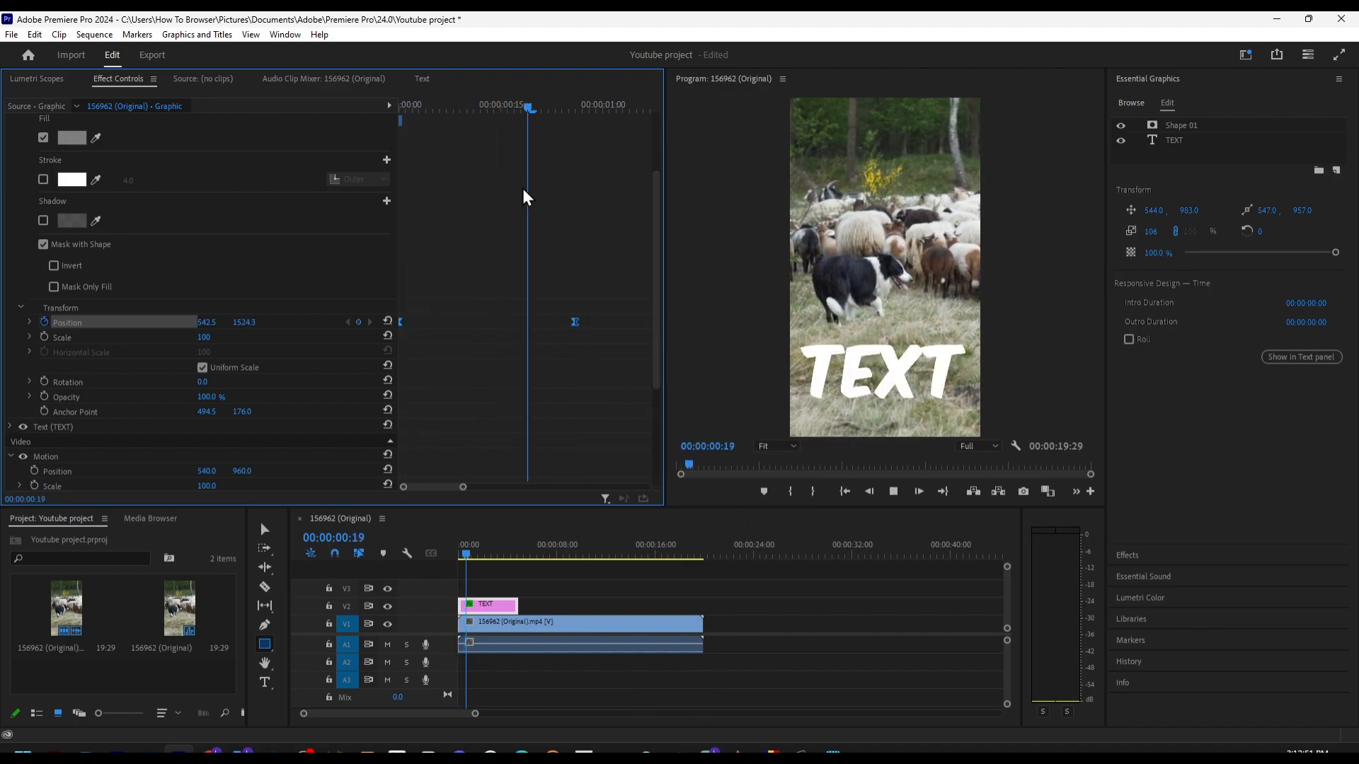
key("space")
left_click_drag(501, 109, 368, 111)
key("space")
key("space")
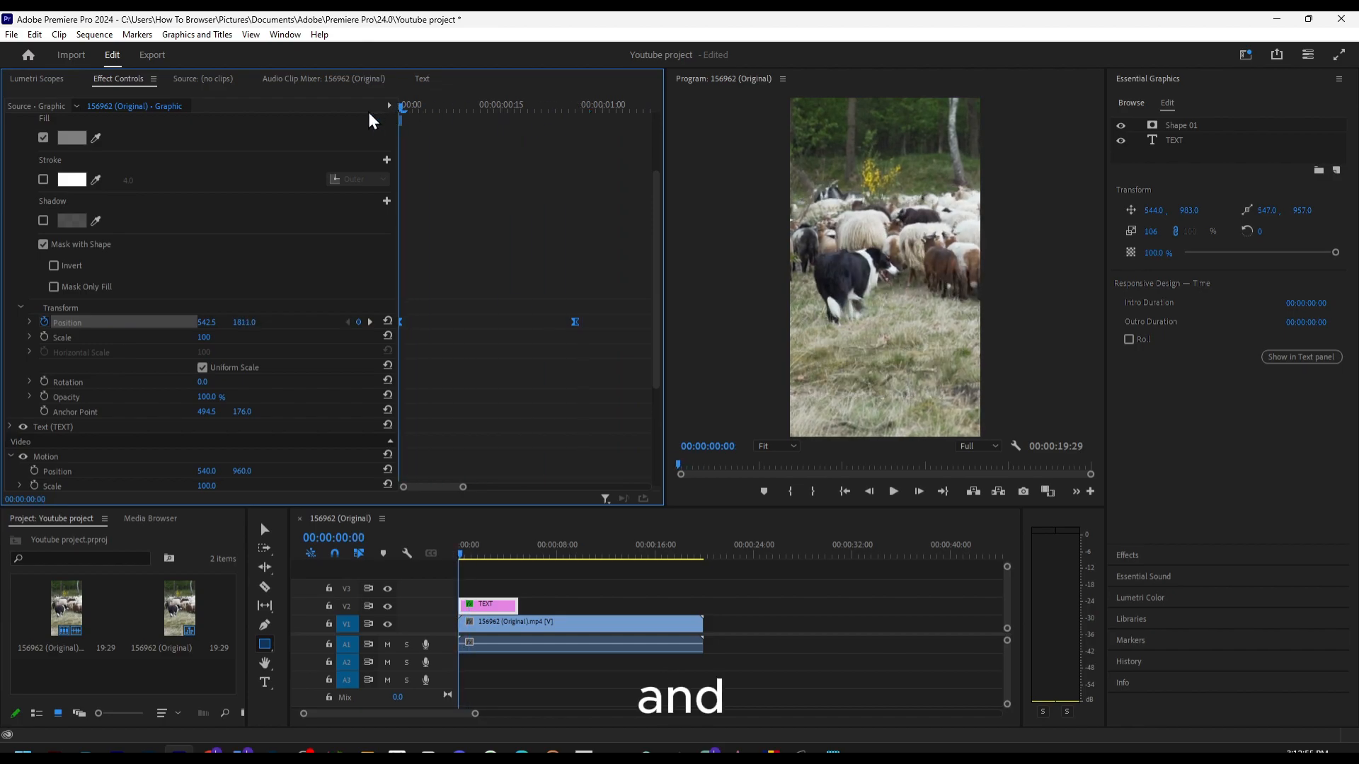
key("space")
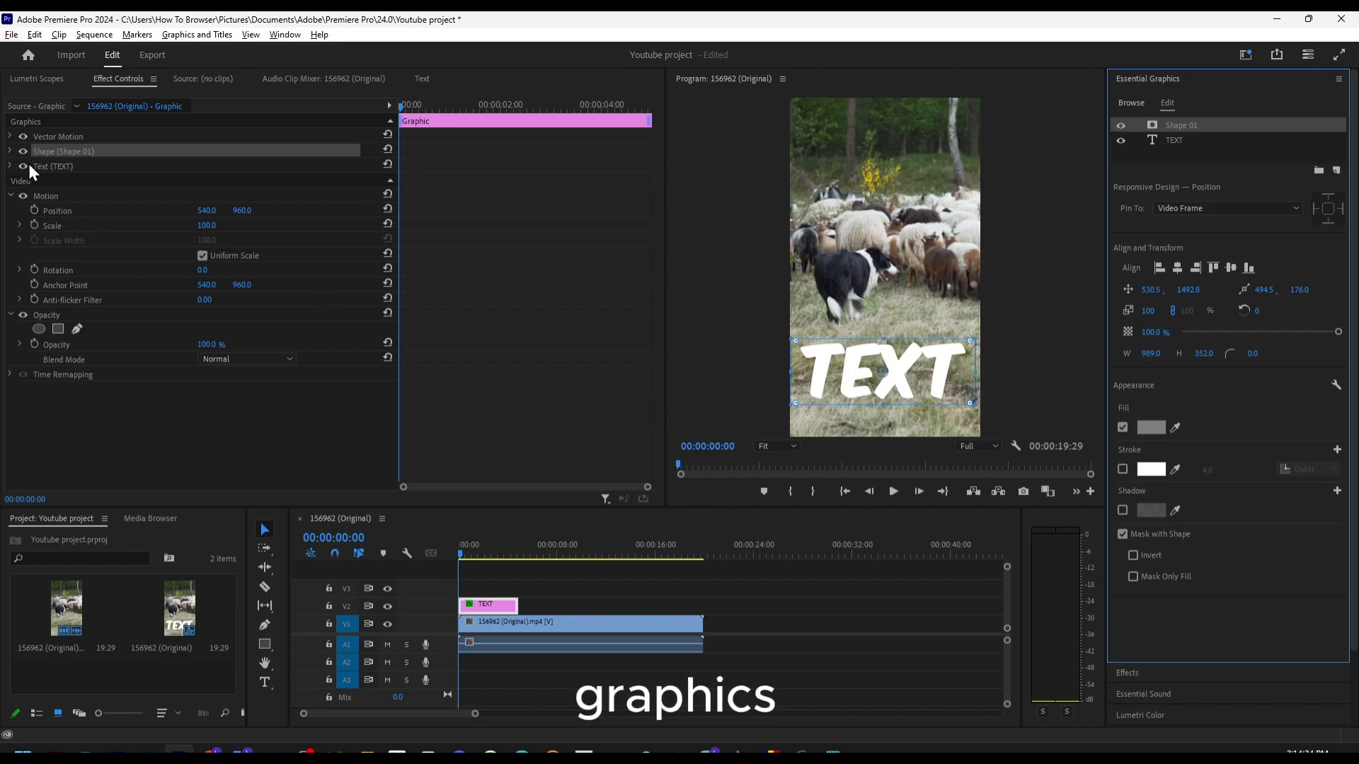
Select the Text (TEXT) layer in the graphic and expand its properties to reach the Transform settings.
left_click(10, 167)
left_click(57, 167)
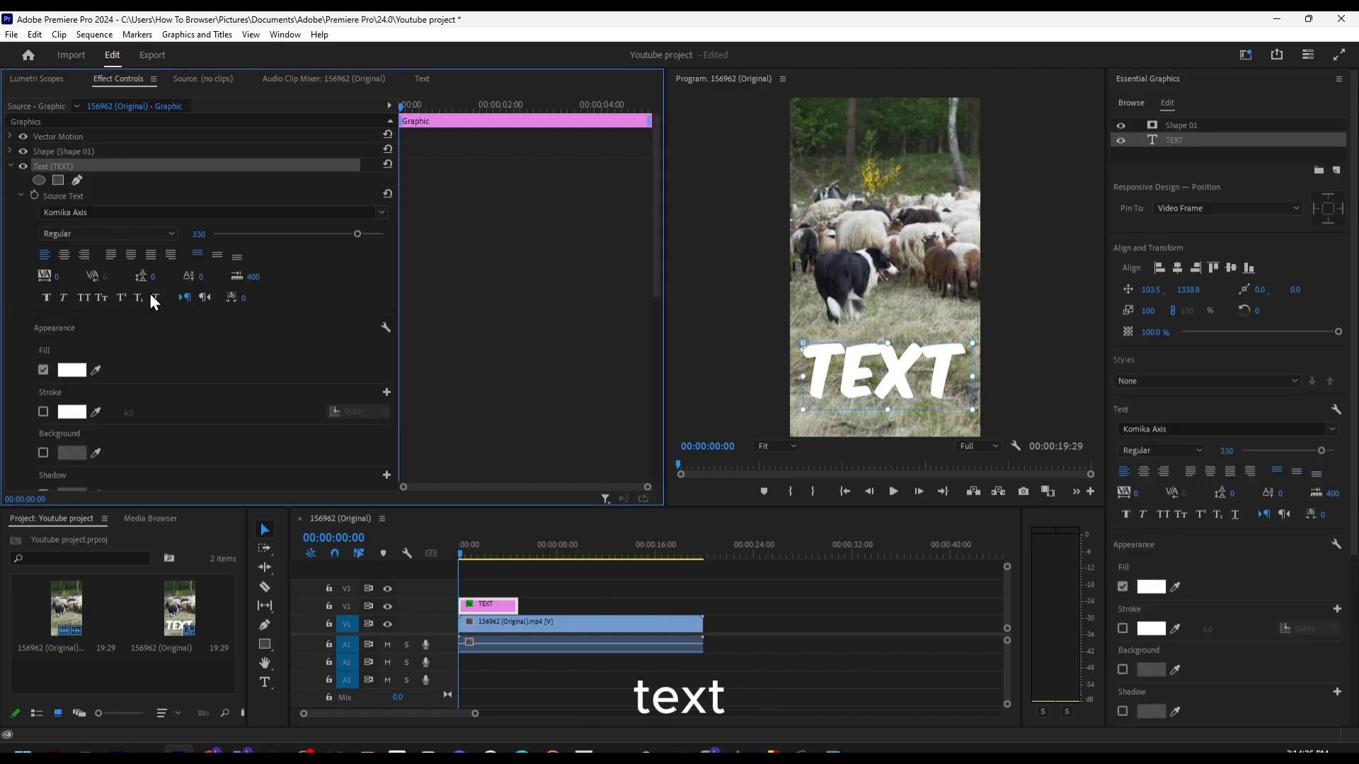
scroll(148, 290, "down", 6)
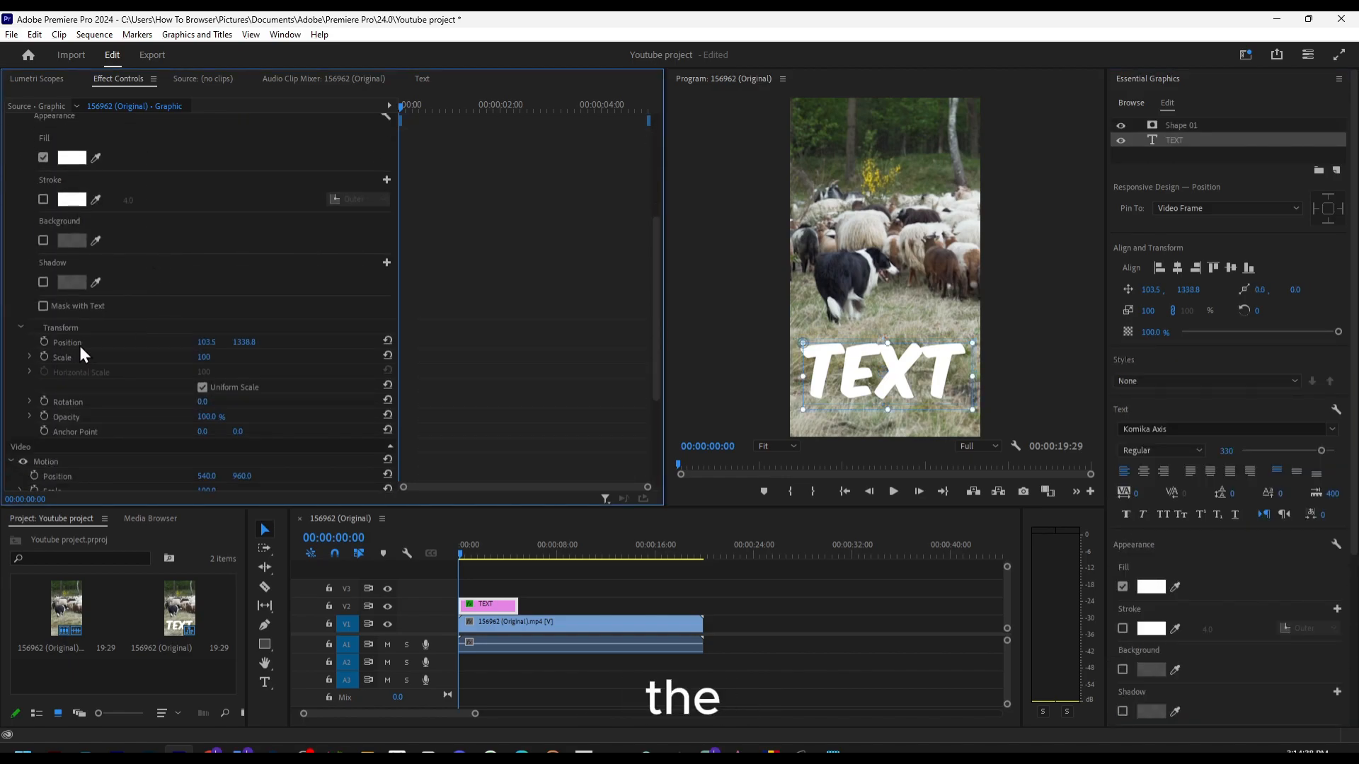
Try out vertical positions of 1689.8, 1300.8 and 1325.8 for the TEXT layer against the mask.
left_click_drag(244, 342, 405, 342)
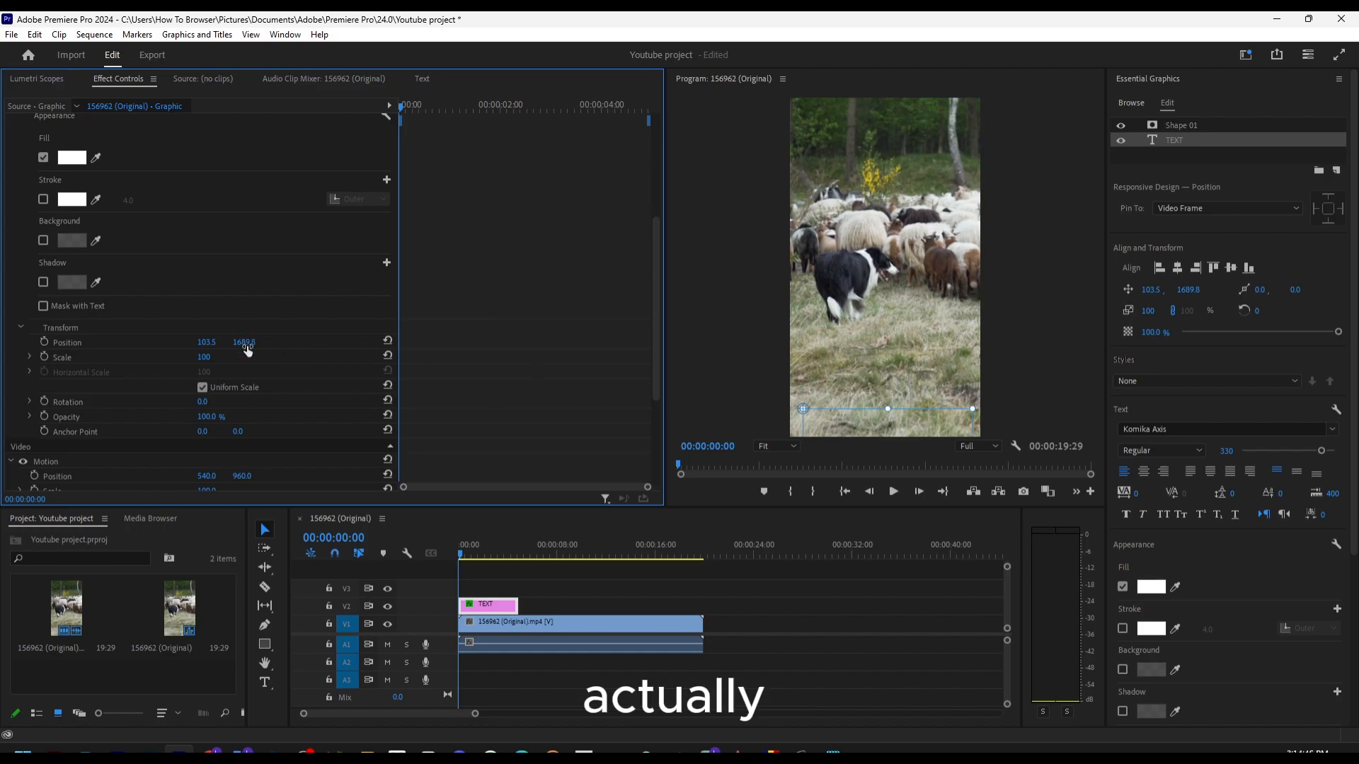
left_click_drag(215, 342, 246, 338)
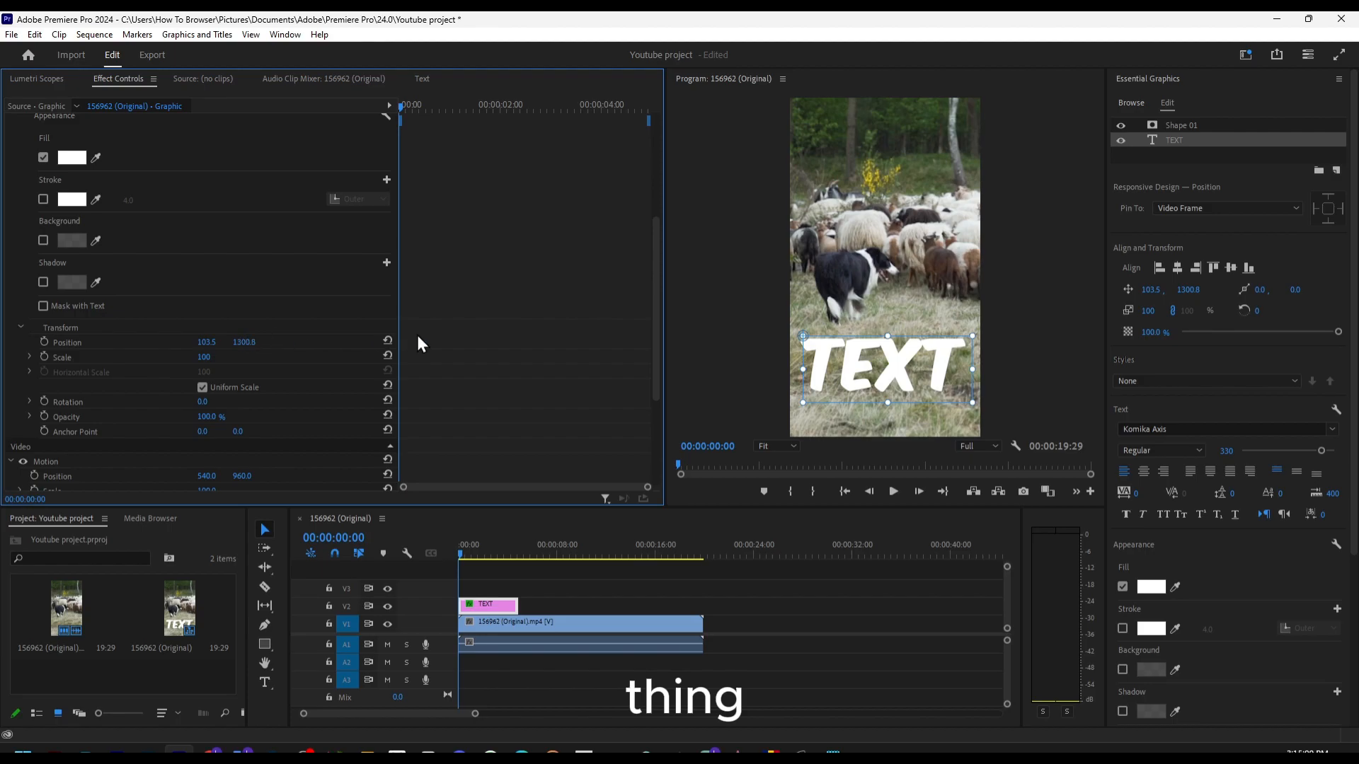
mouse_move(240, 342)
left_mouse_down()
mouse_move(92, 342)
mouse_move(259, 342)
left_mouse_up()
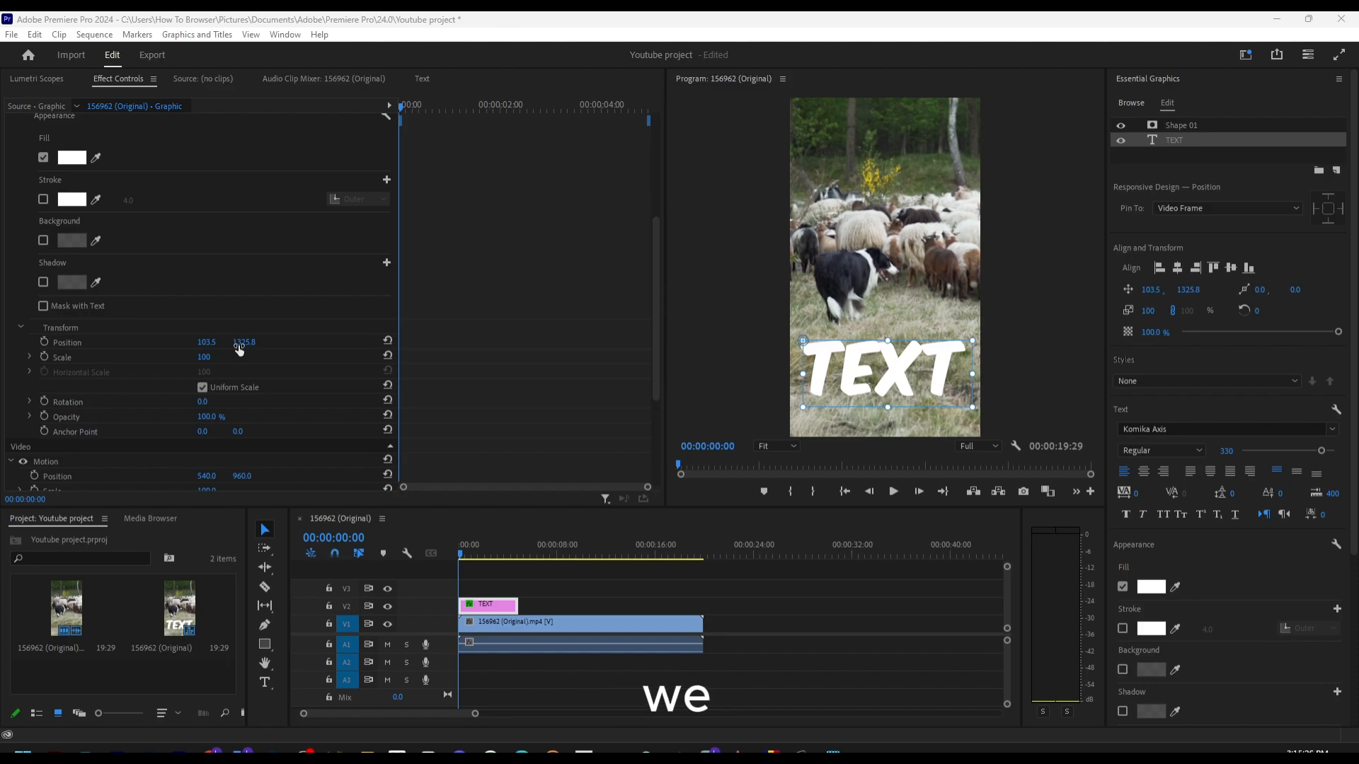
left_click(369, 444)
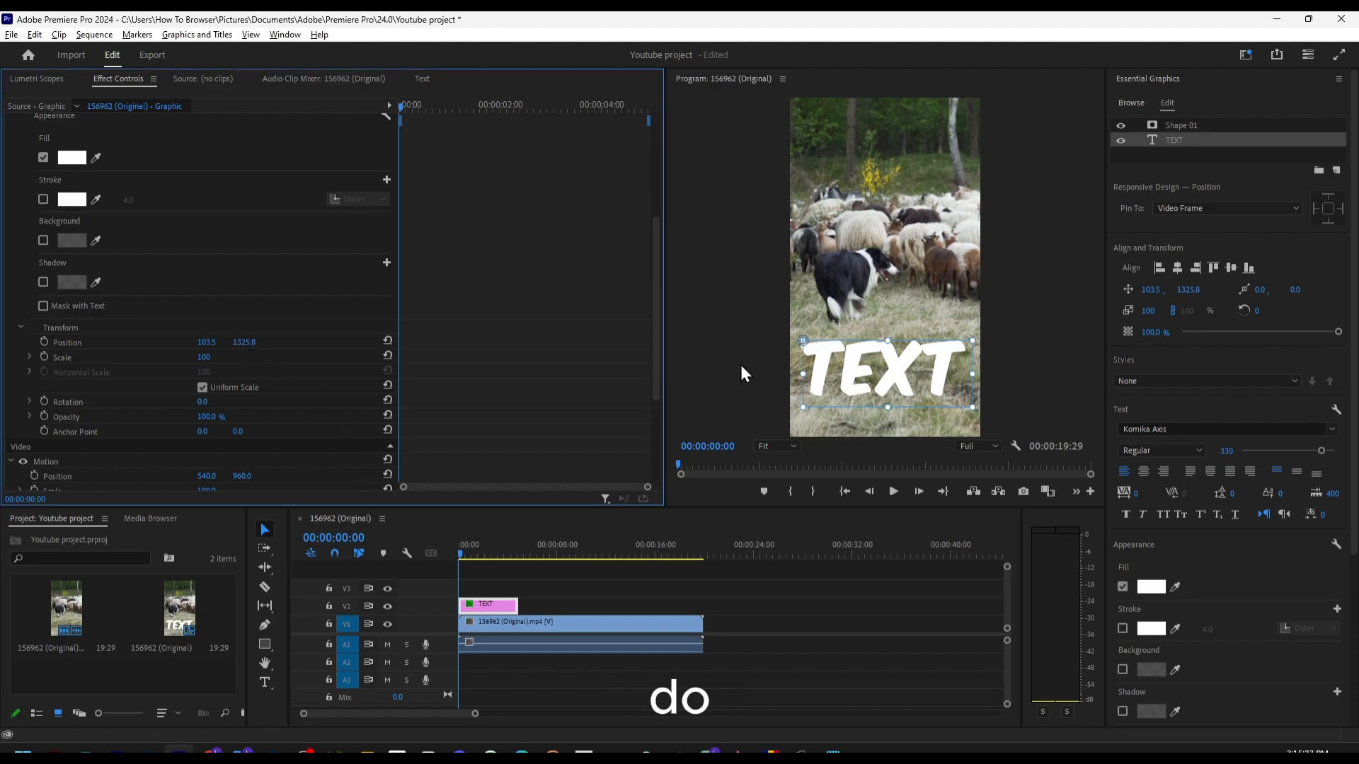
left_click(245, 342)
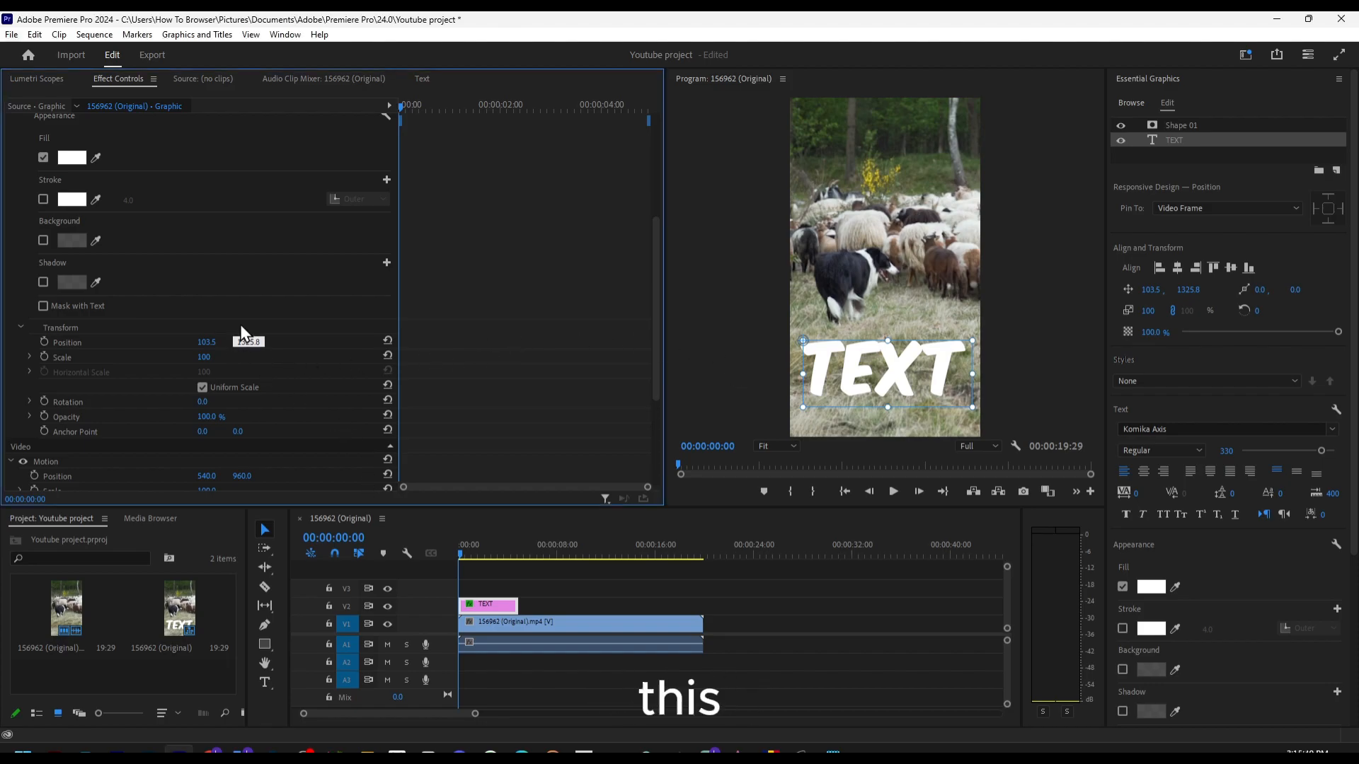
left_click(242, 329)
Keyframe the TEXT layer's Position from a vertical value of 1678.8 at 00:00:00:00 to 1335.8 at 00:00:01:11.
left_click_drag(244, 342, 493, 343)
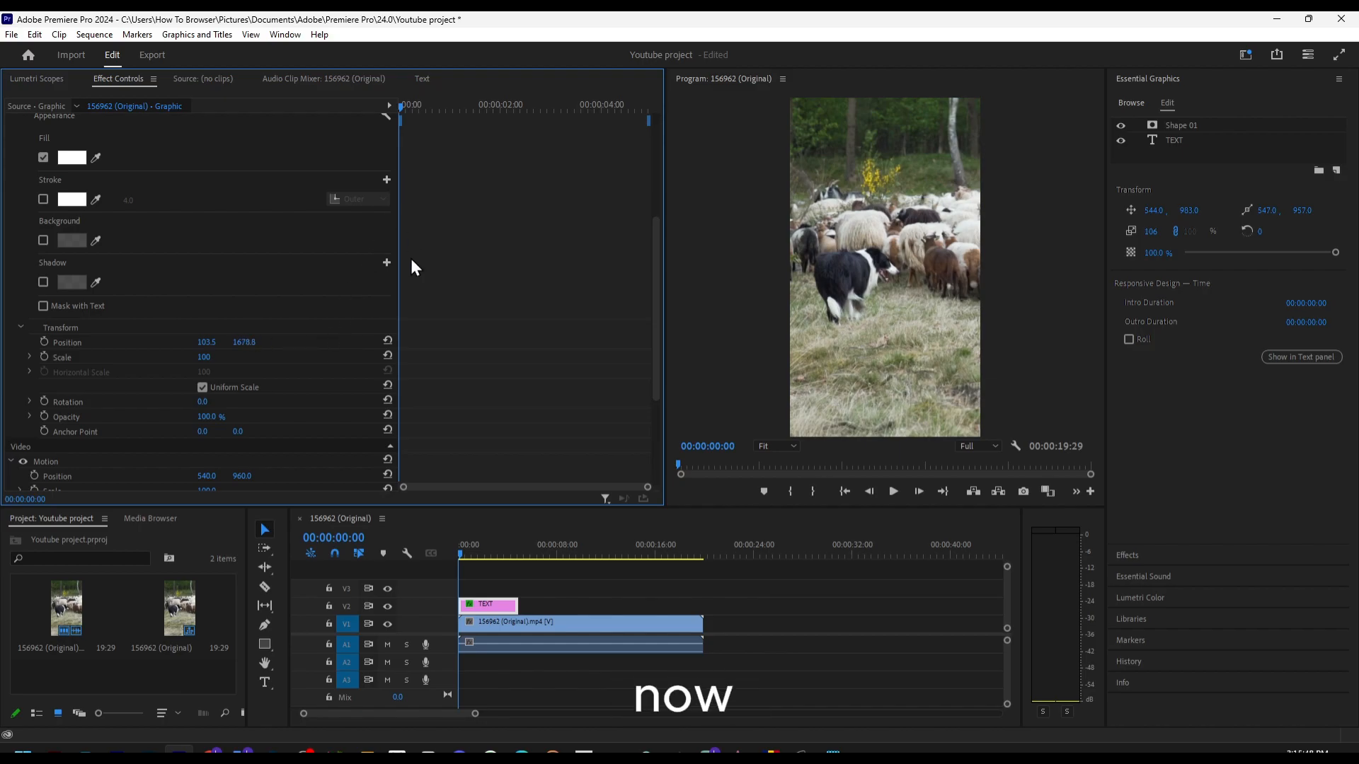
left_click(44, 342)
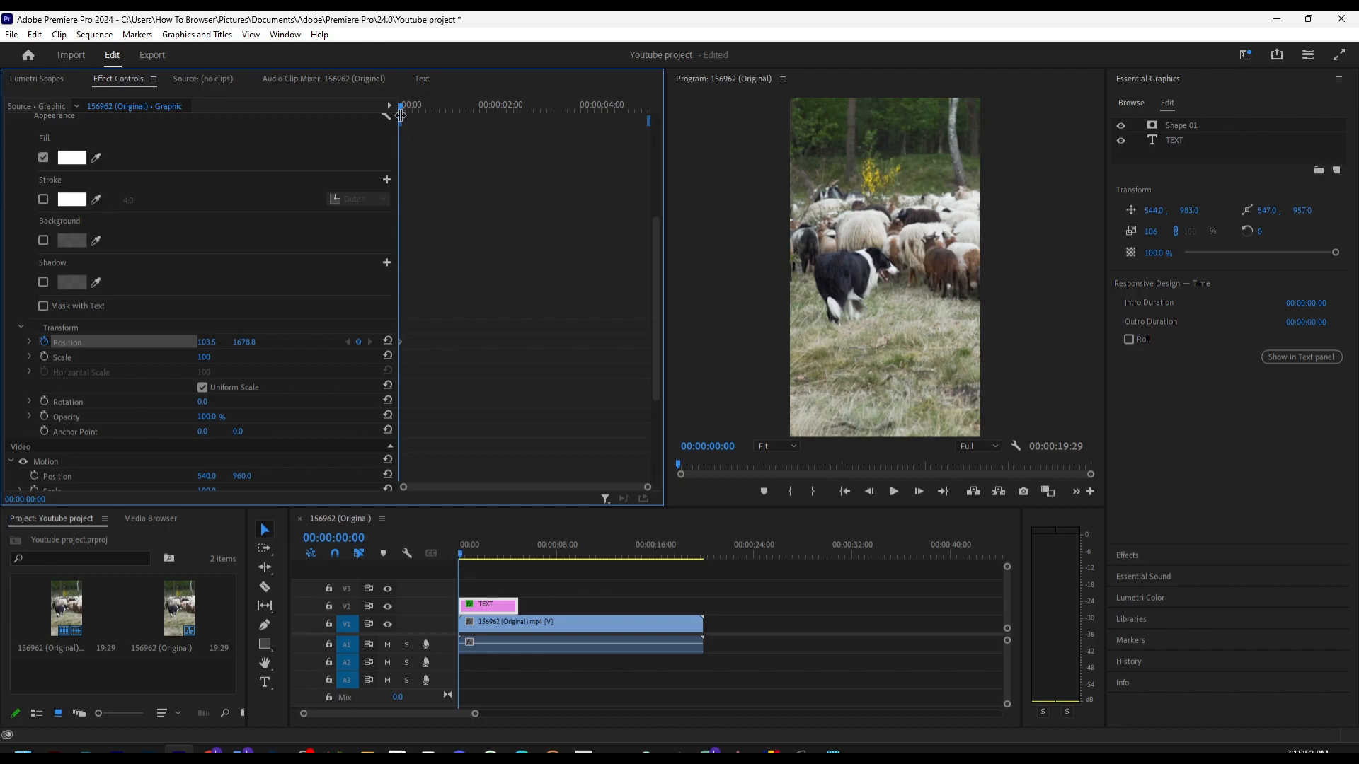
left_click_drag(400, 114, 468, 127)
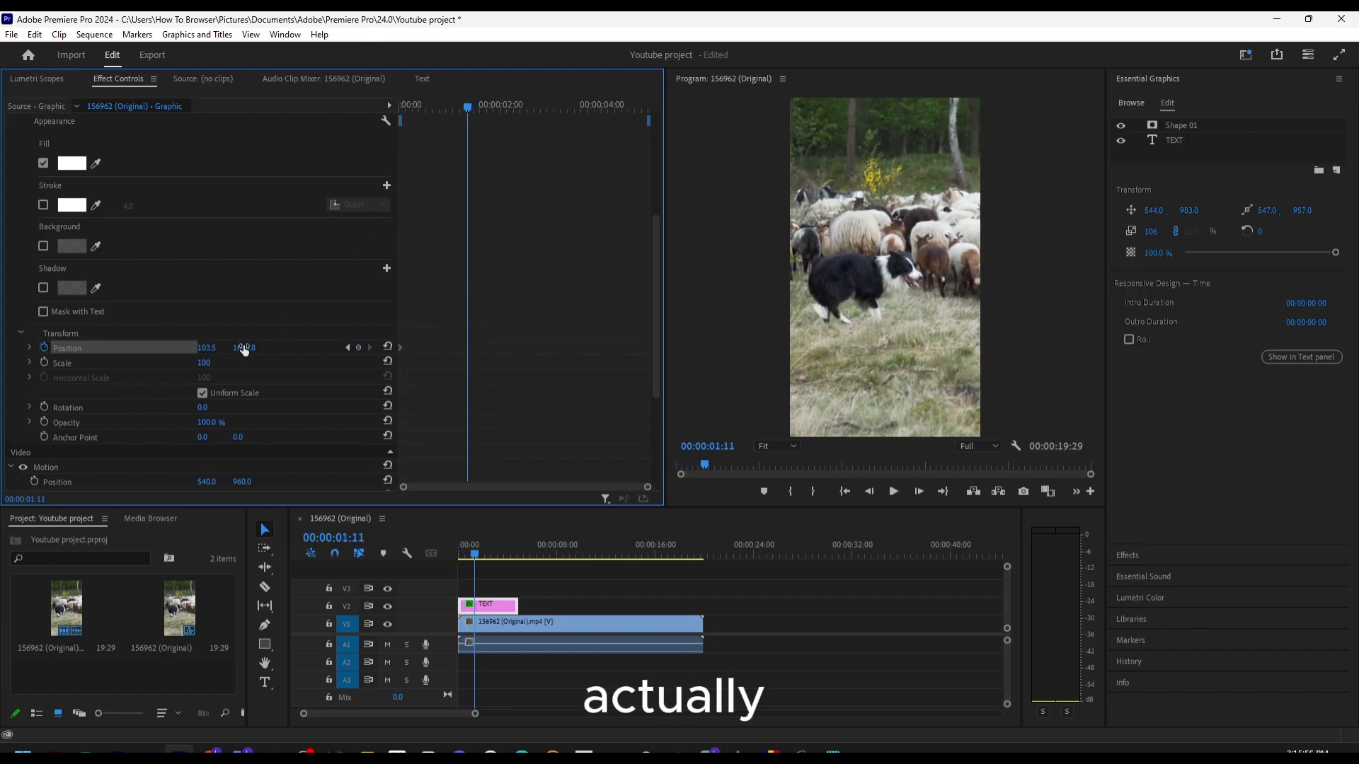
left_click_drag(245, 348, 3, 347)
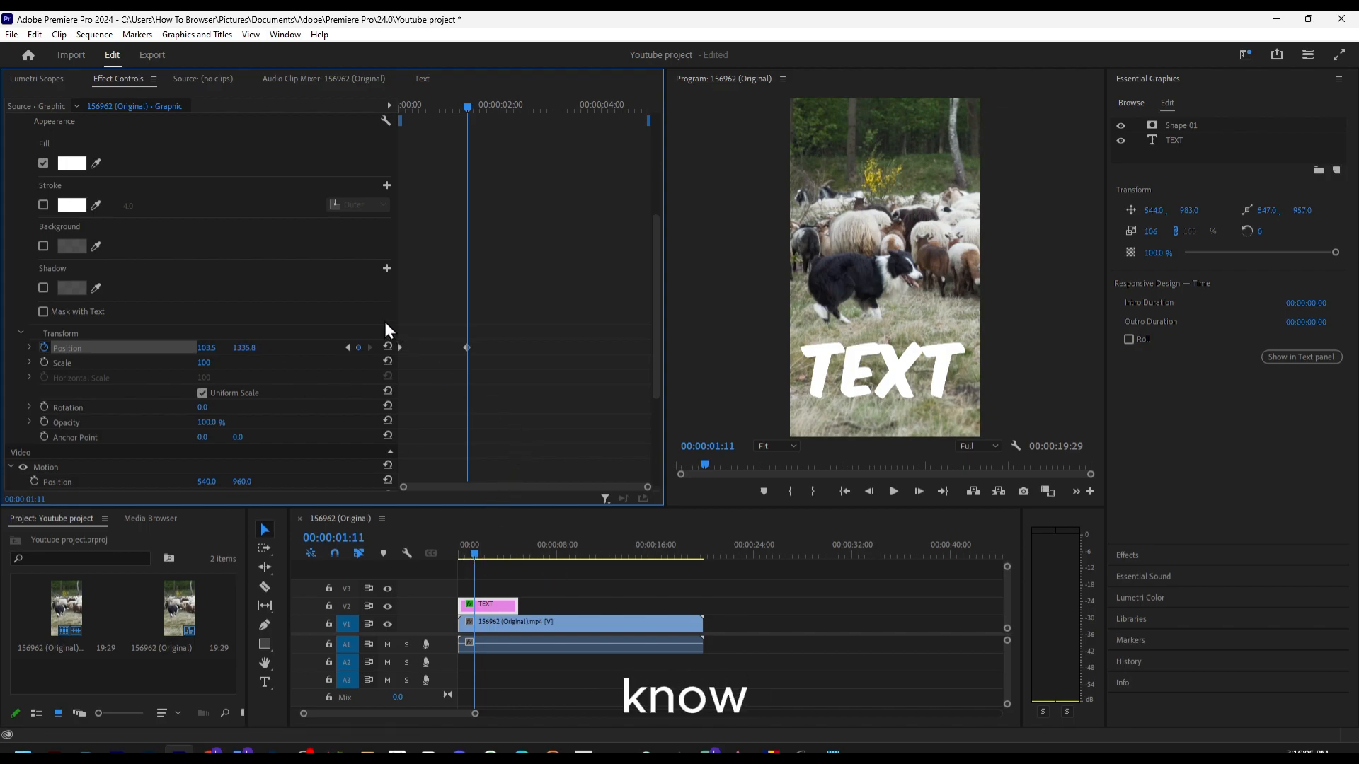
Play the TEXT layer's upward reveal from the start of the sequence to check the new Position animation.
scroll(192, 248, "up", 5)
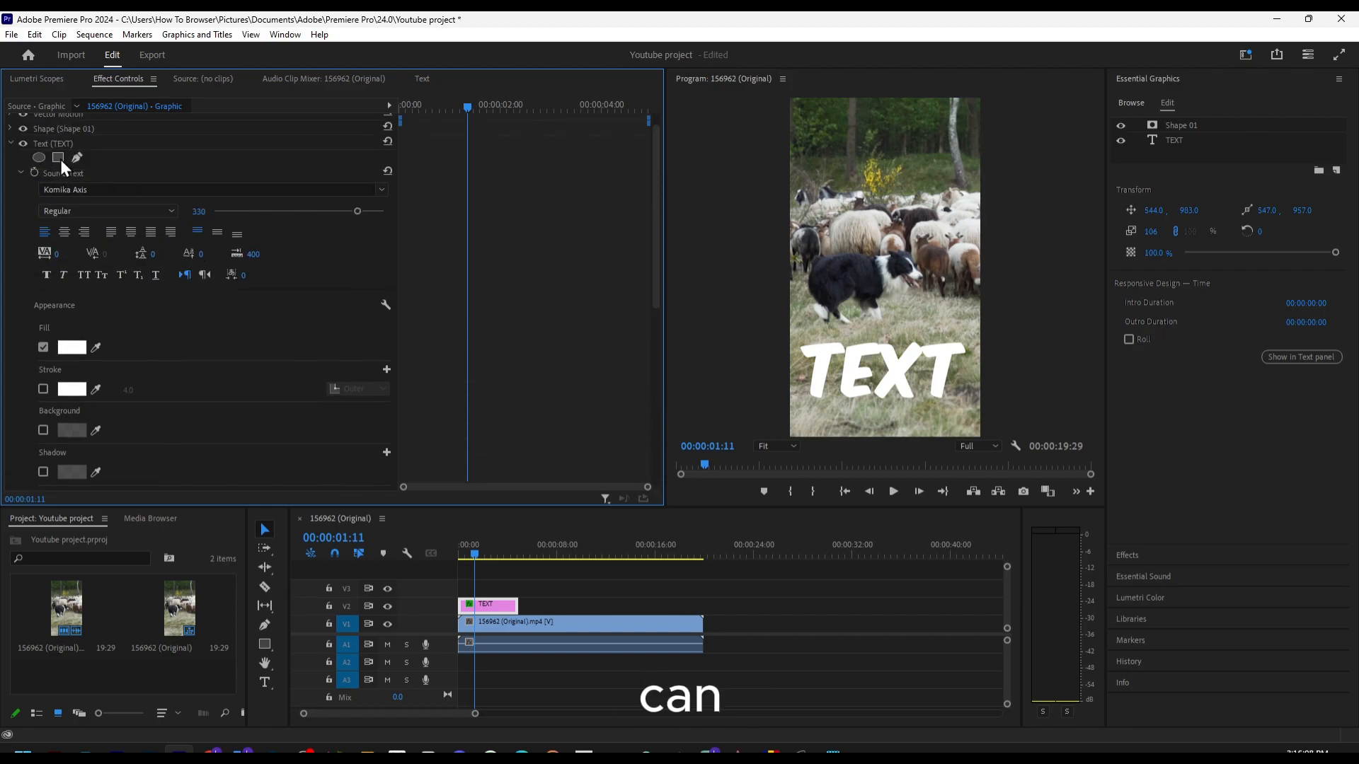
scroll(62, 133, "up", 2)
scroll(129, 202, "down", 5)
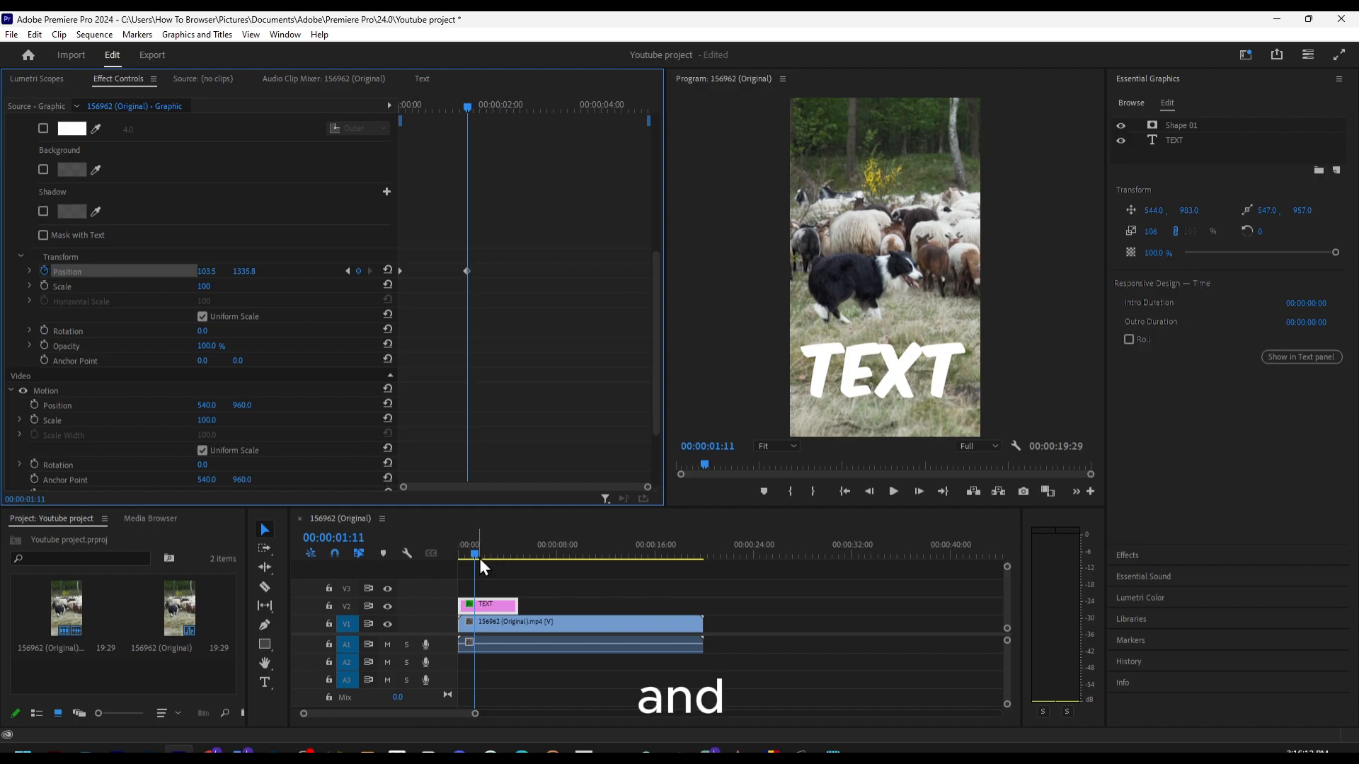
left_click_drag(474, 554, 419, 566)
left_click(892, 491)
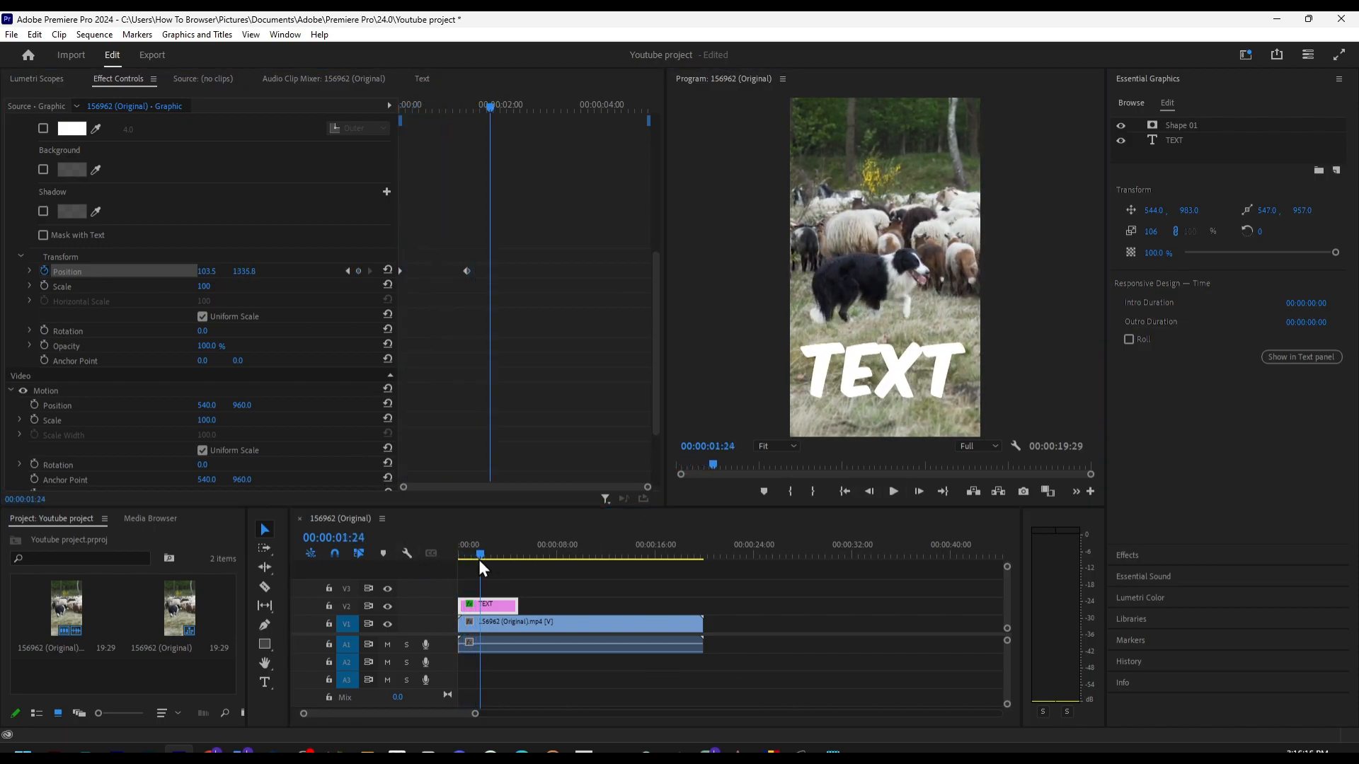
Apply Ease In temporal interpolation to both Position keyframes of the TEXT layer and preview the reveal from the start.
left_click_drag(478, 559, 442, 539)
left_click(417, 266)
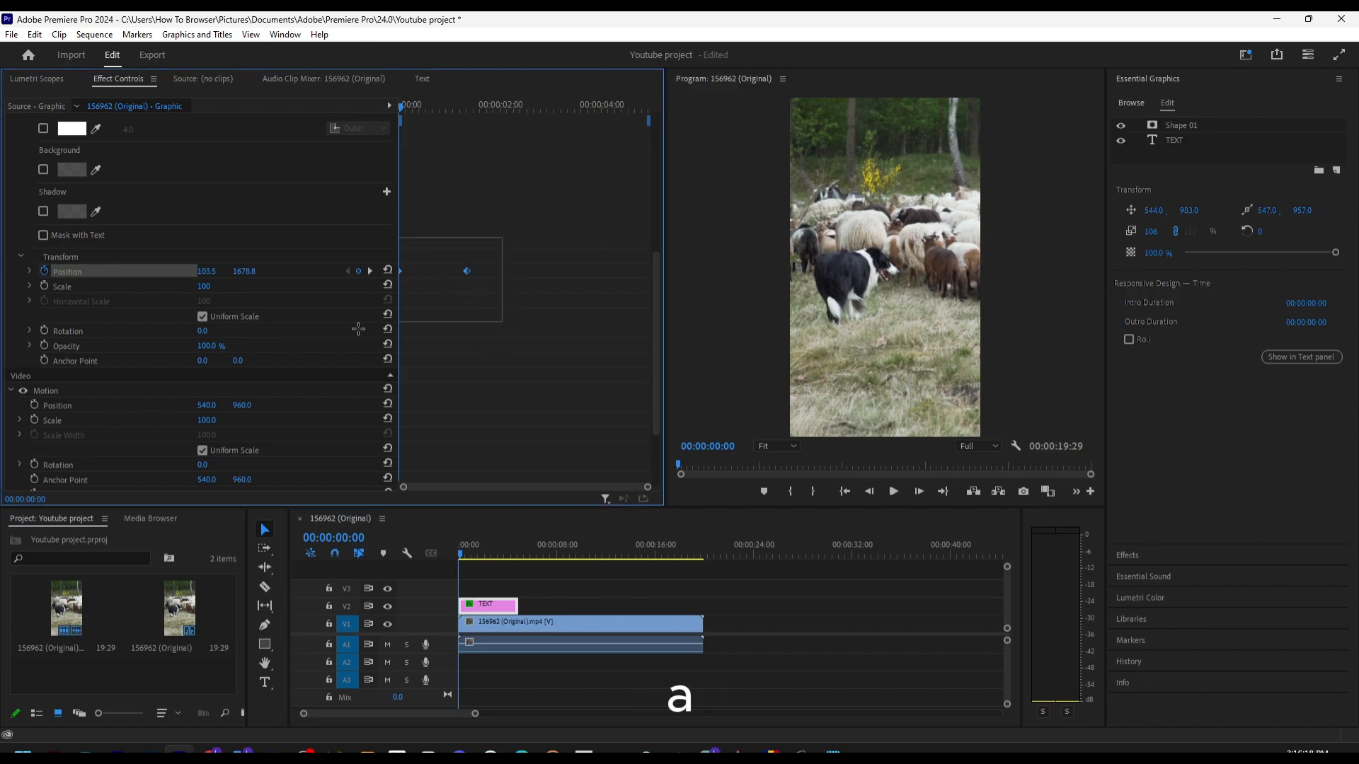
right_click(468, 272)
mouse_move(531, 395)
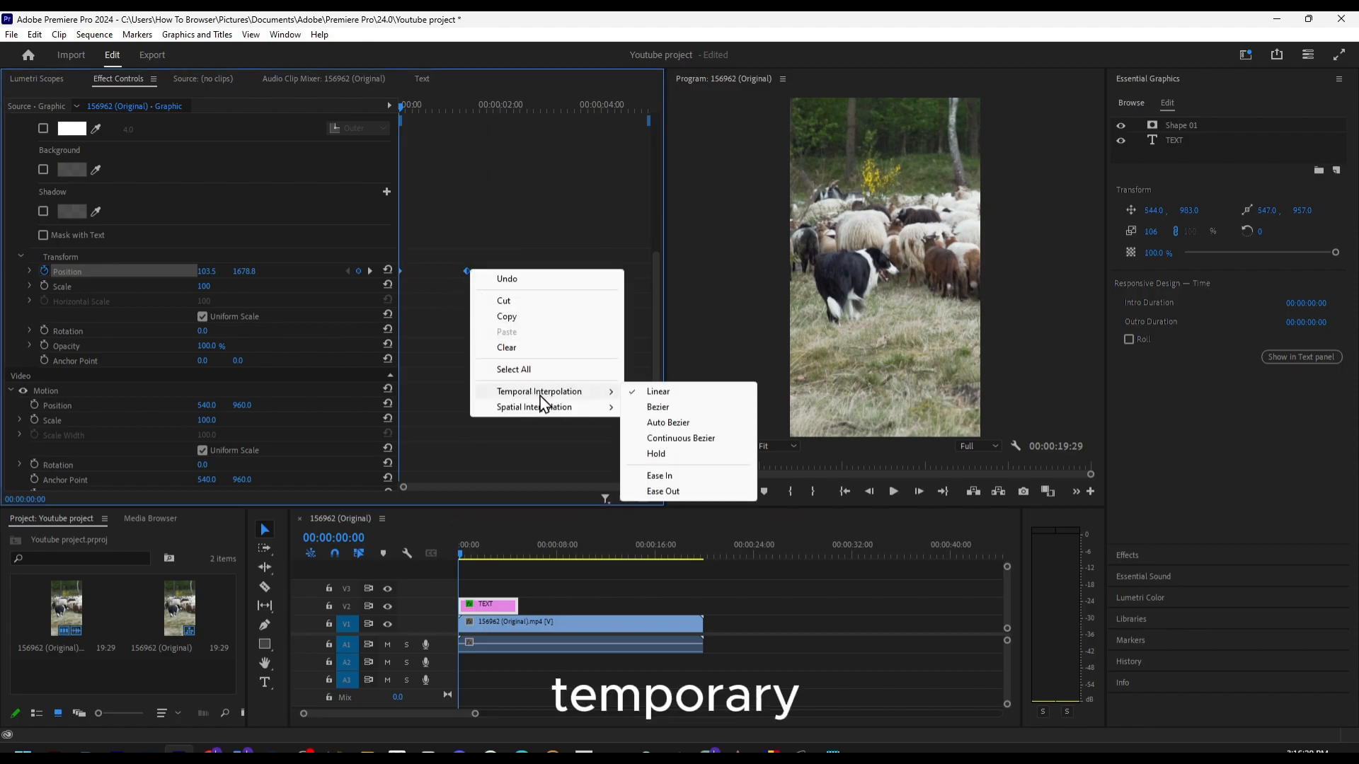
left_click(690, 476)
left_click(893, 491)
left_click(886, 493)
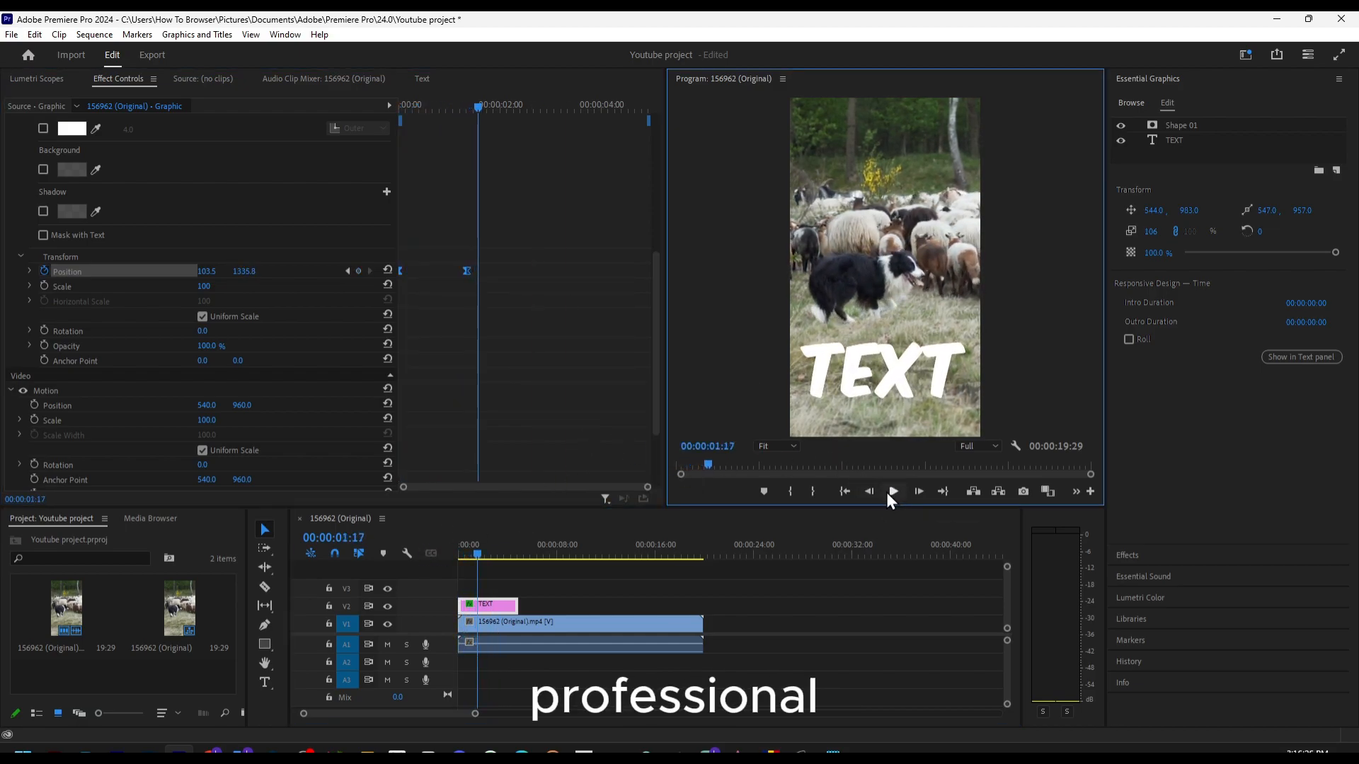
Expand the TEXT layer's Position velocity graph and enlarge the keyframe time scale.
left_click(30, 271)
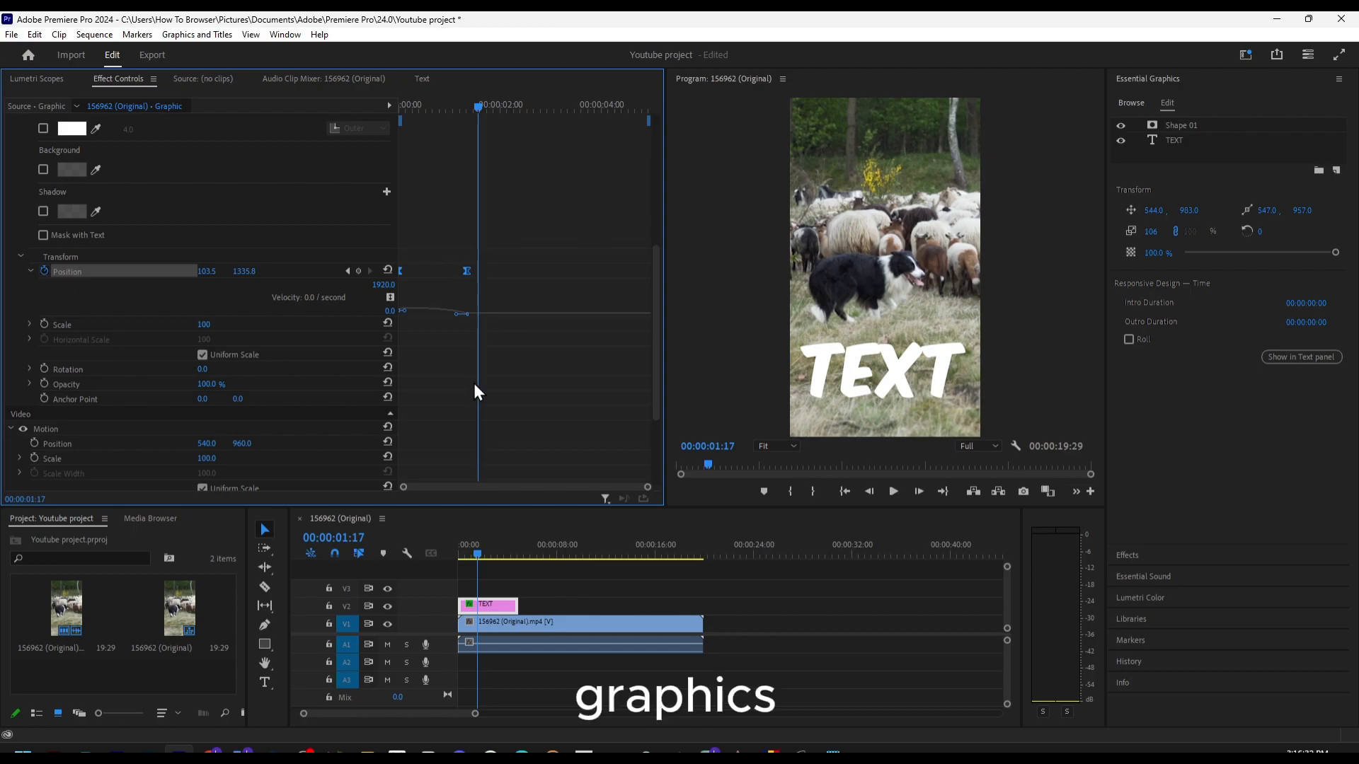
scroll(464, 356, "up", 1)
left_click_drag(495, 481, 408, 482)
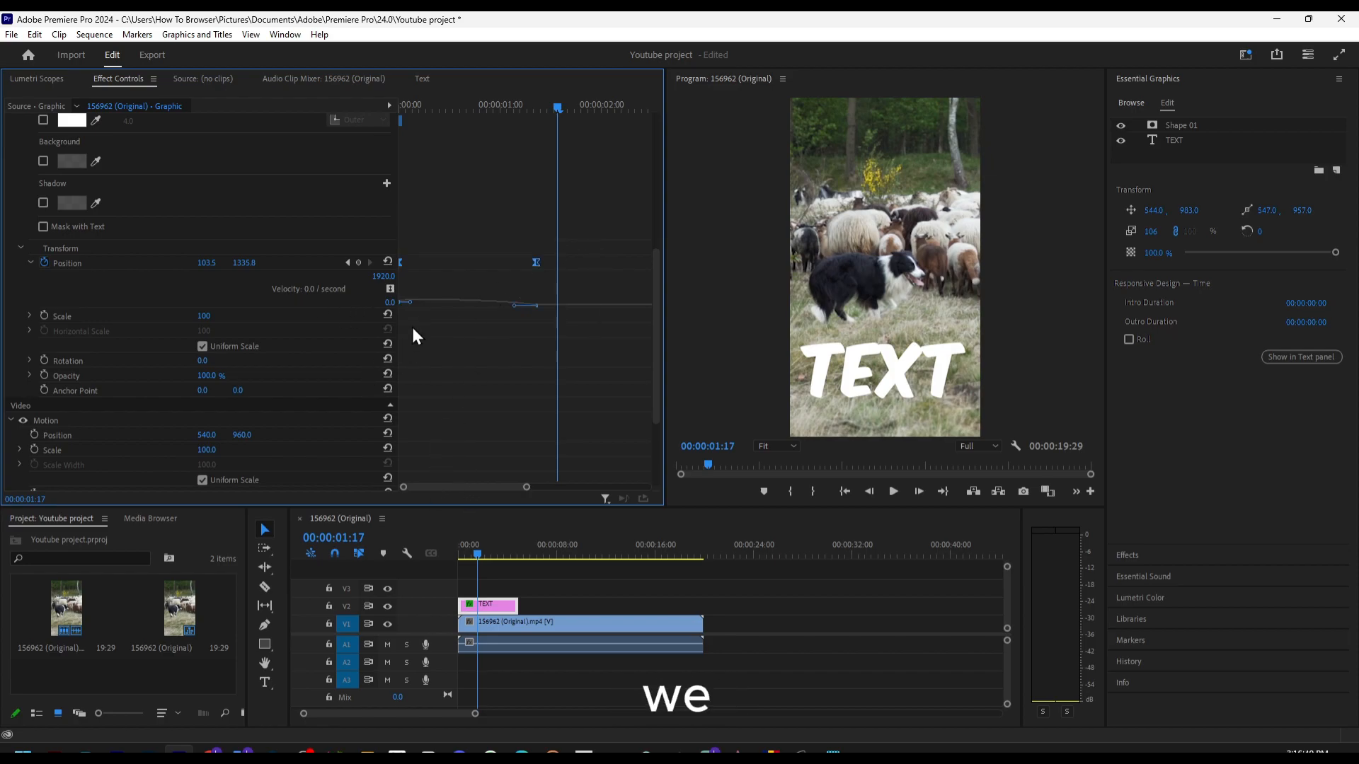
Raise the first Position keyframe's velocity handle for a fast start and preview the reveal.
left_click(411, 306)
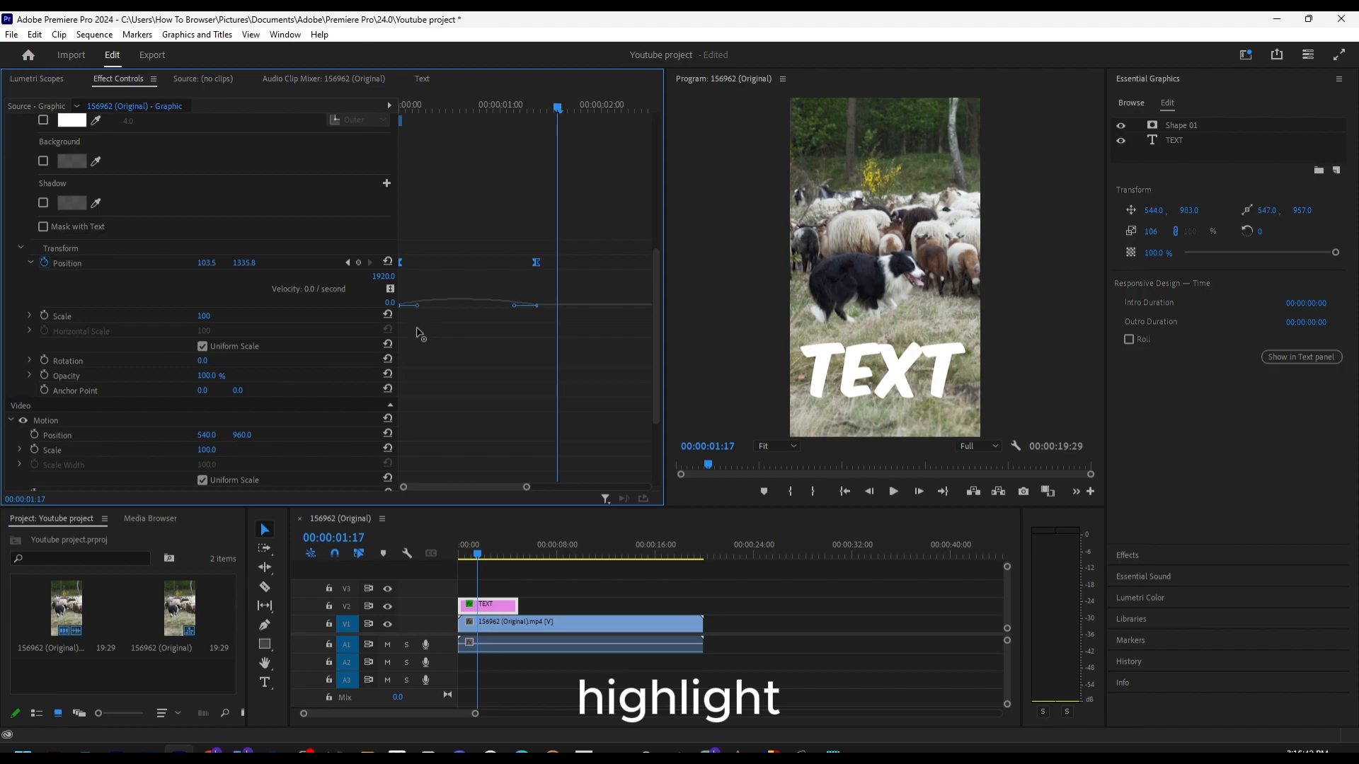
left_click_drag(411, 306, 425, 279)
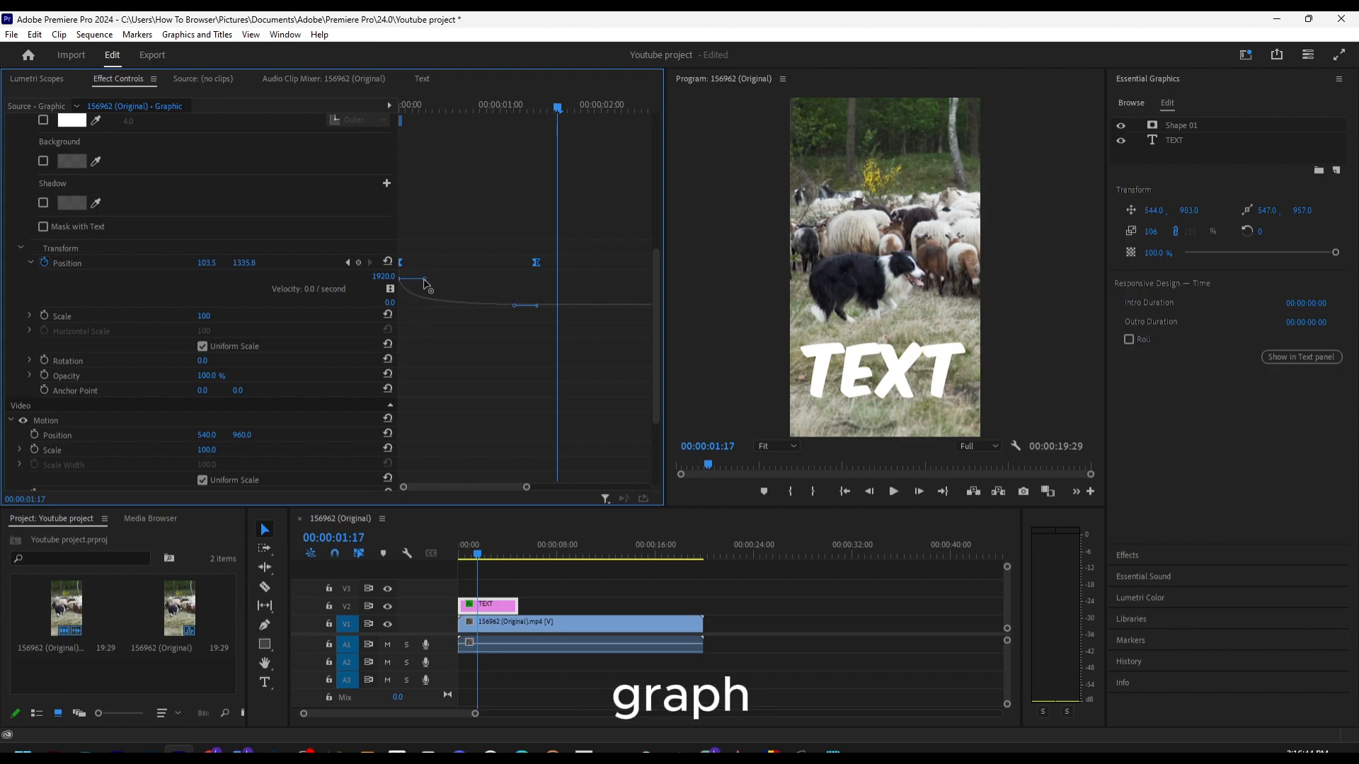
left_click_drag(556, 108, 384, 133)
key("space")
key("space")
Flatten the first Position keyframe's velocity handle, raise the last one's for a fast finish, and preview the slow-starting reveal.
left_click_drag(423, 281, 423, 305)
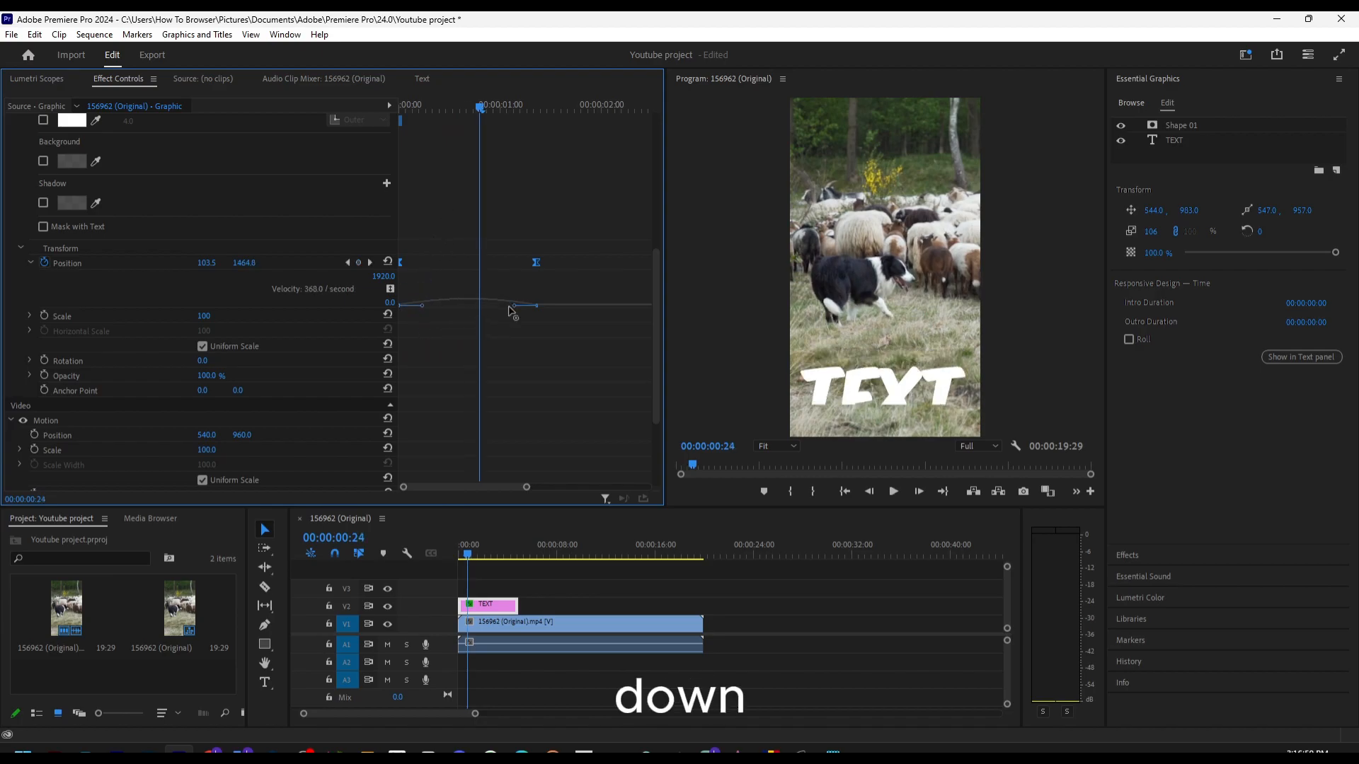
left_click_drag(515, 305, 516, 273)
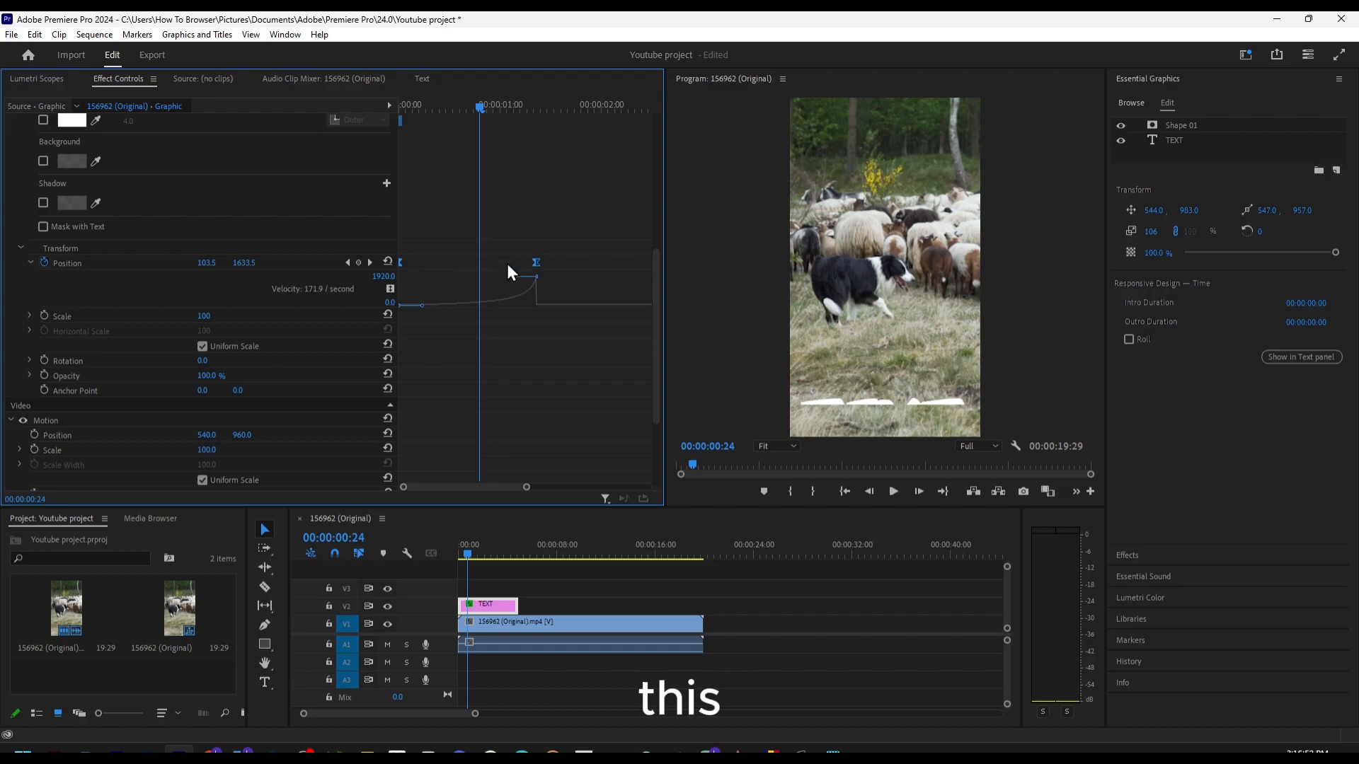
left_click(447, 114)
key("space")
key("space")
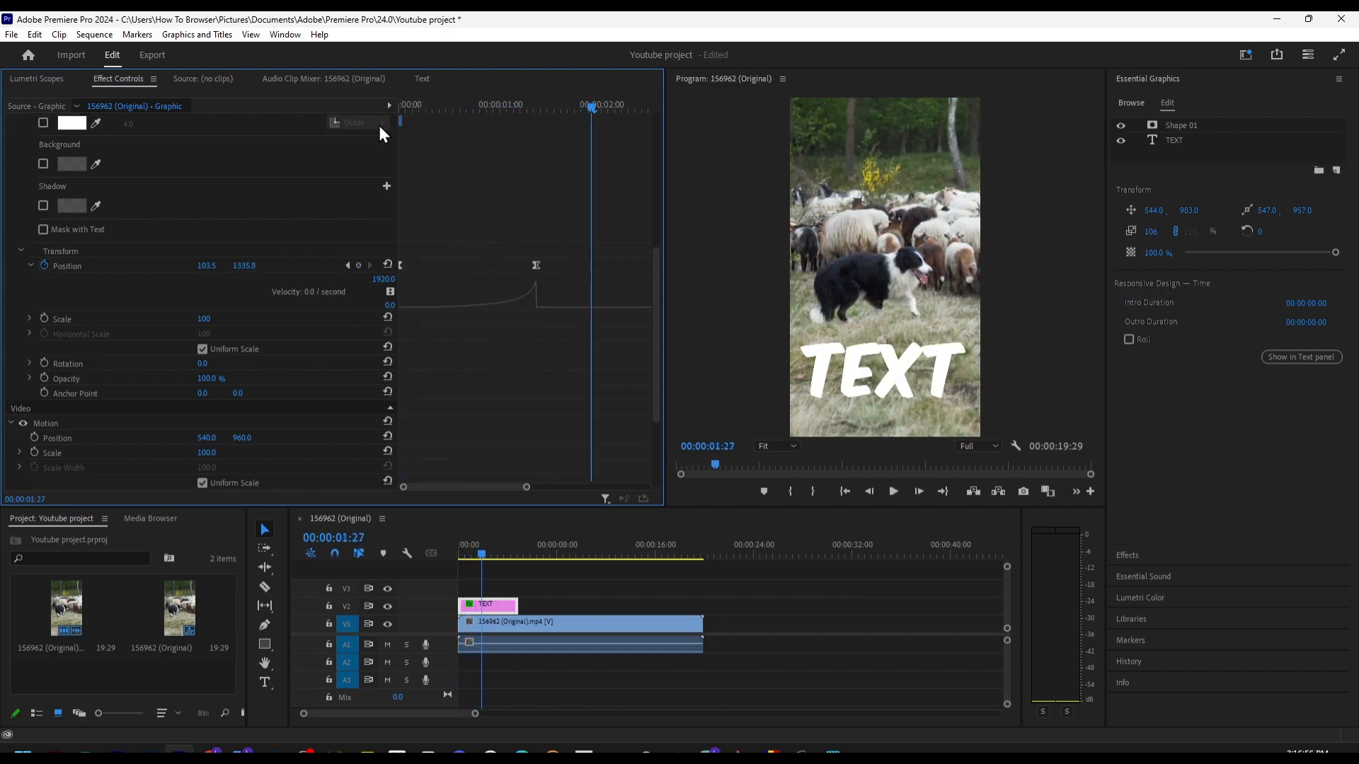
left_click_drag(590, 109, 410, 127)
key("space")
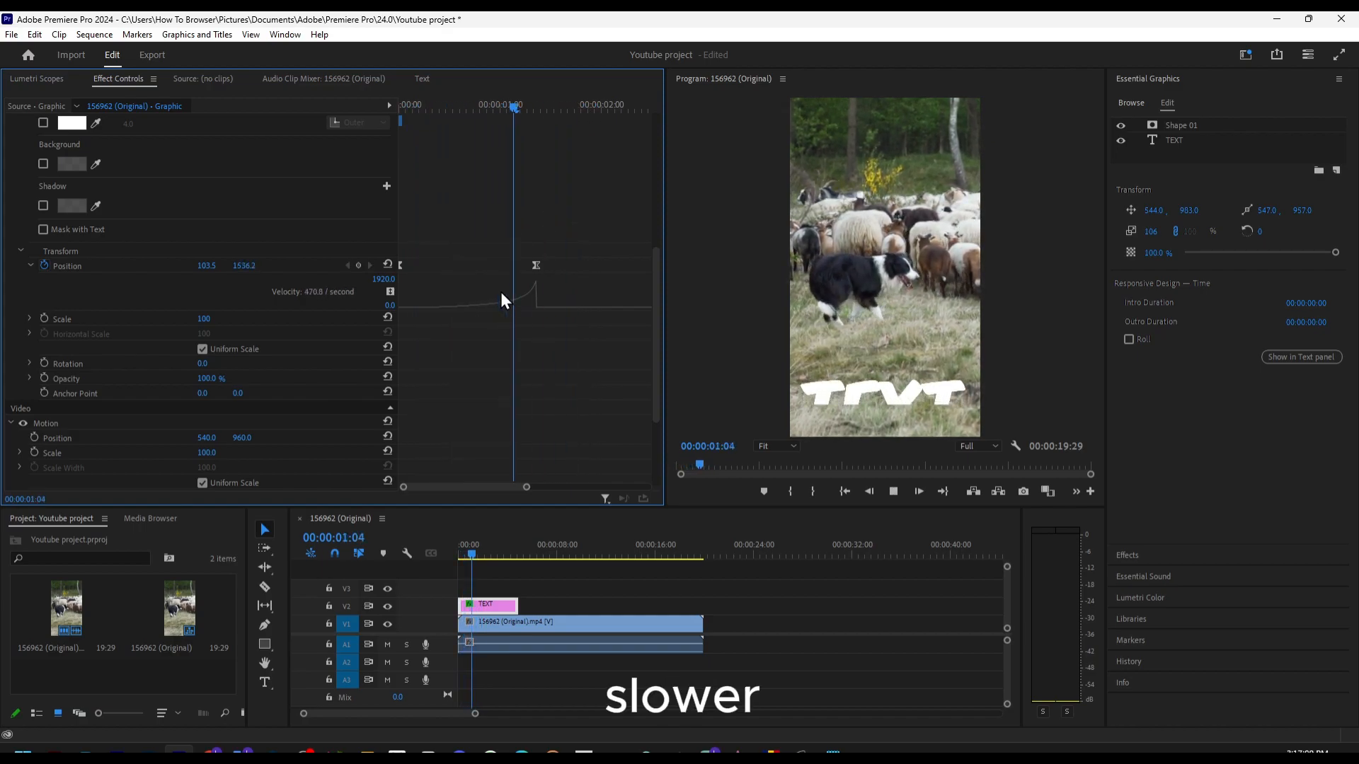
left_click(583, 108)
left_click_drag(583, 108, 463, 107)
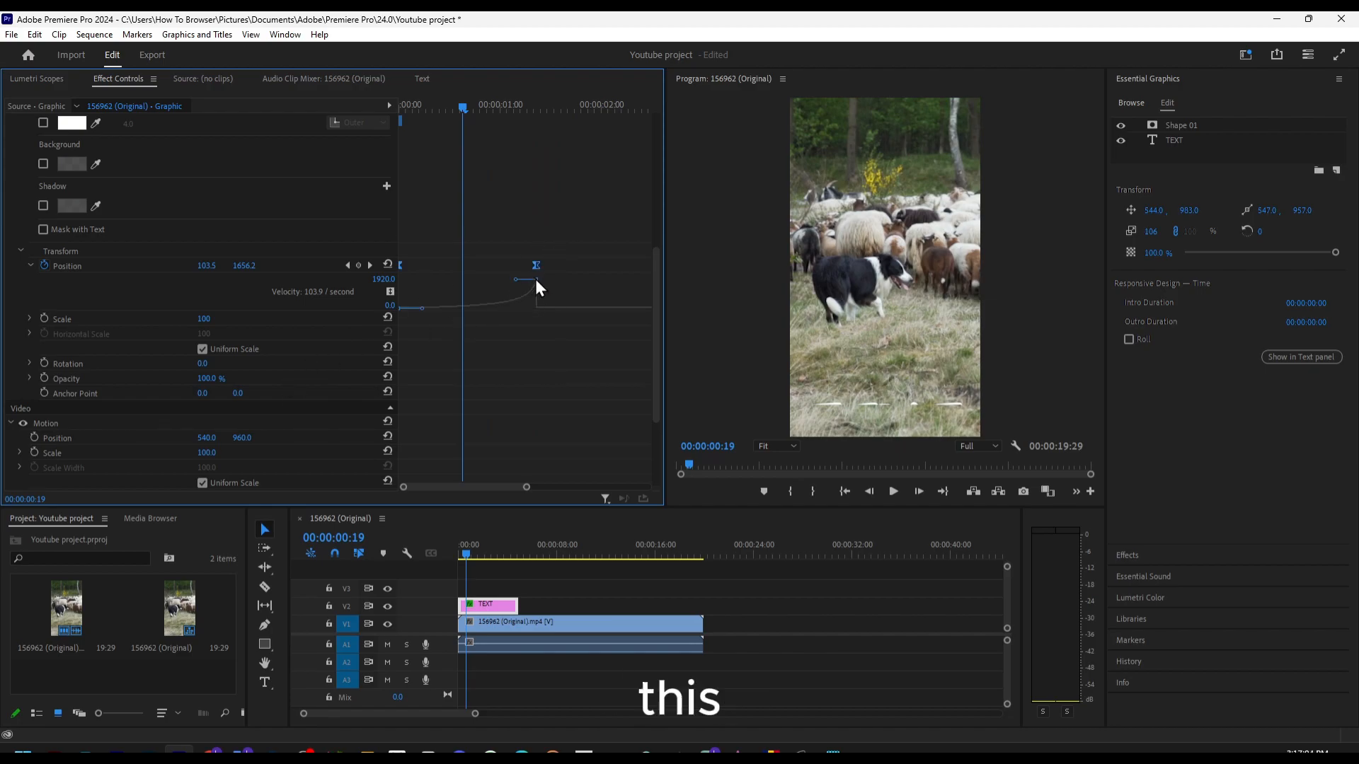
Flatten the last Position keyframe's velocity handle, raise the first one's so the text starts fast and slows down, and preview it.
left_click(516, 300)
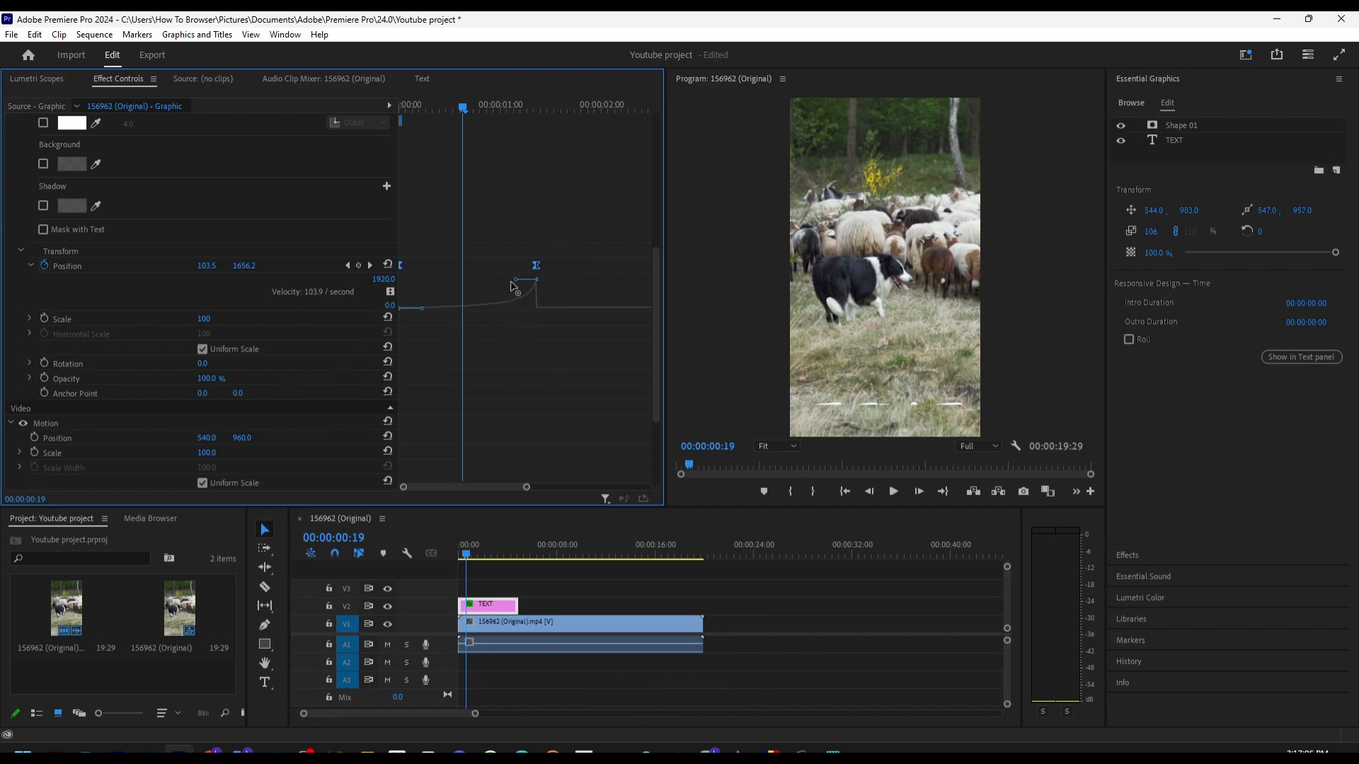
left_click_drag(515, 283, 525, 342)
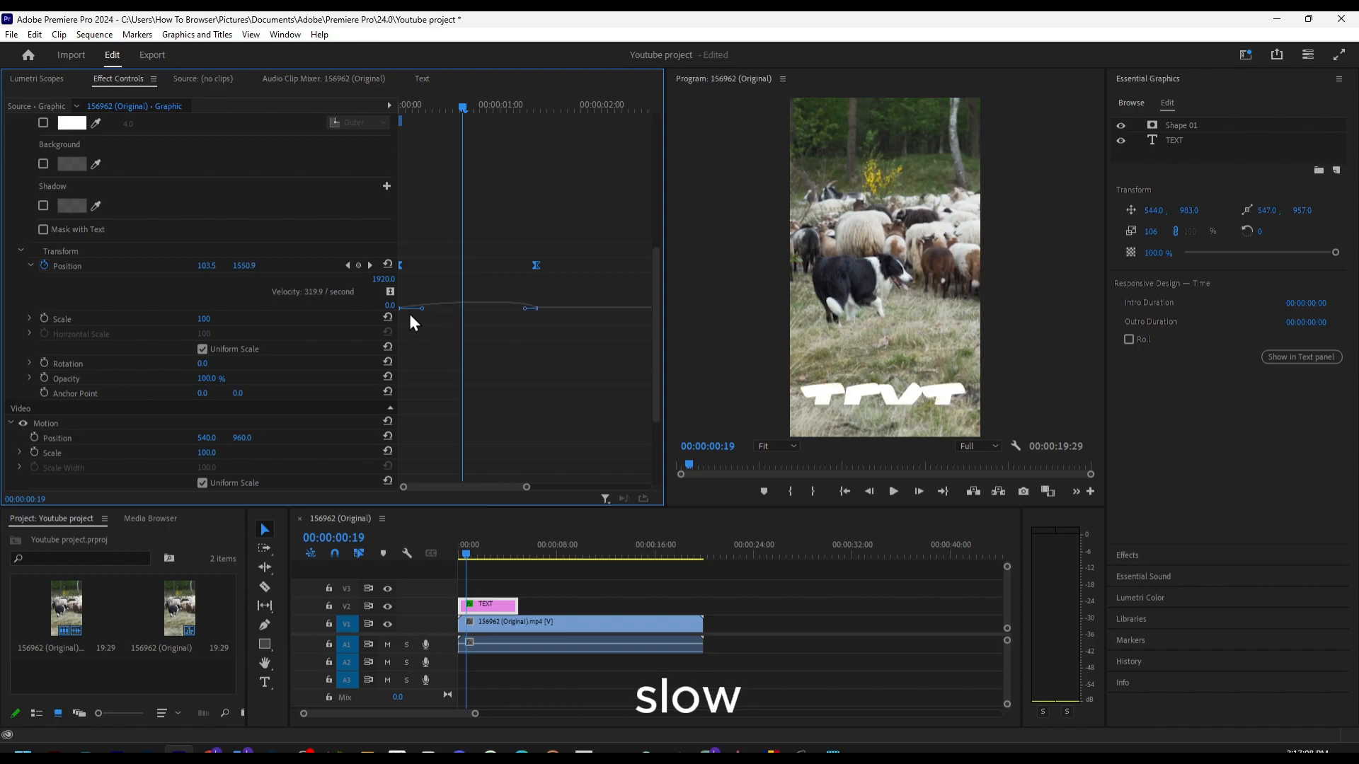
left_click_drag(422, 308, 431, 278)
left_click_drag(464, 112, 342, 130)
key("space")
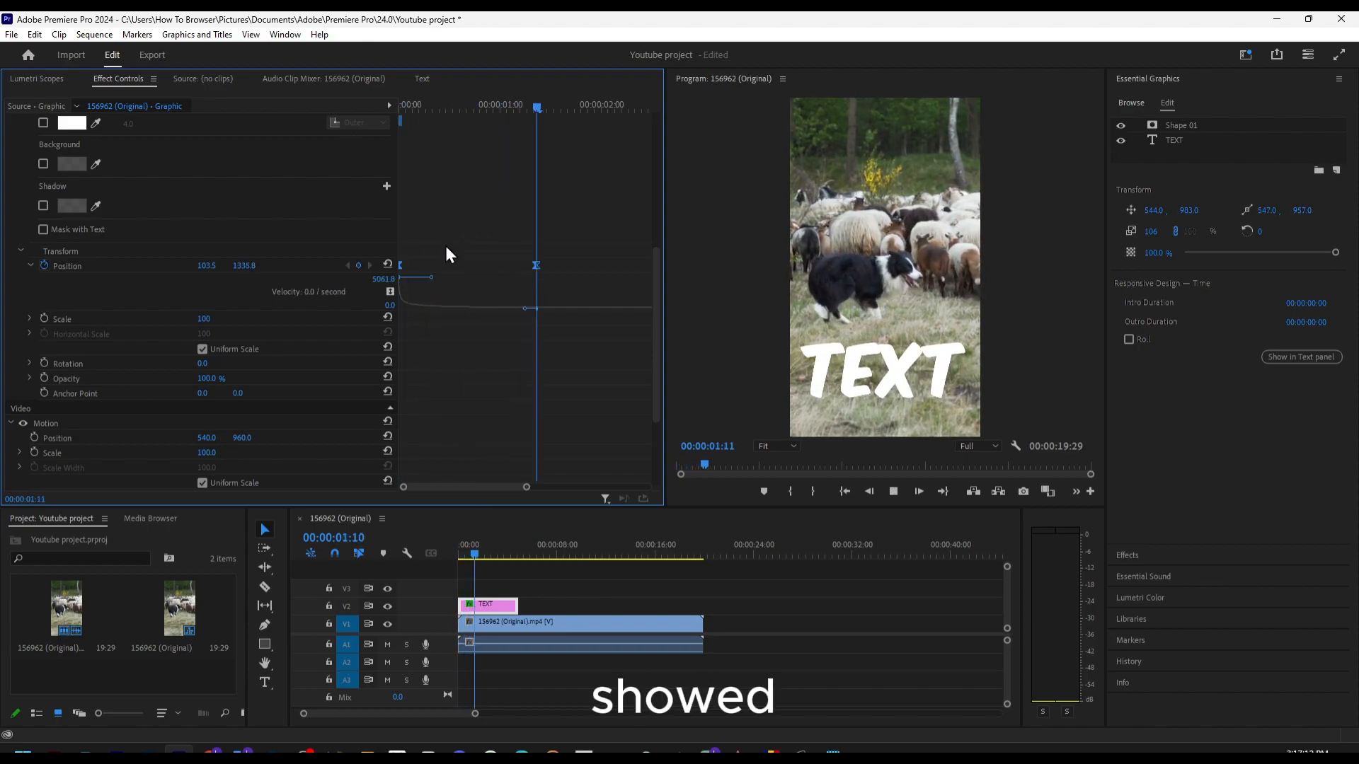
key("space")
Move the TEXT layer's last Position keyframe earlier, before the one-second mark, and preview the faster reveal.
left_click_drag(558, 111, 484, 145)
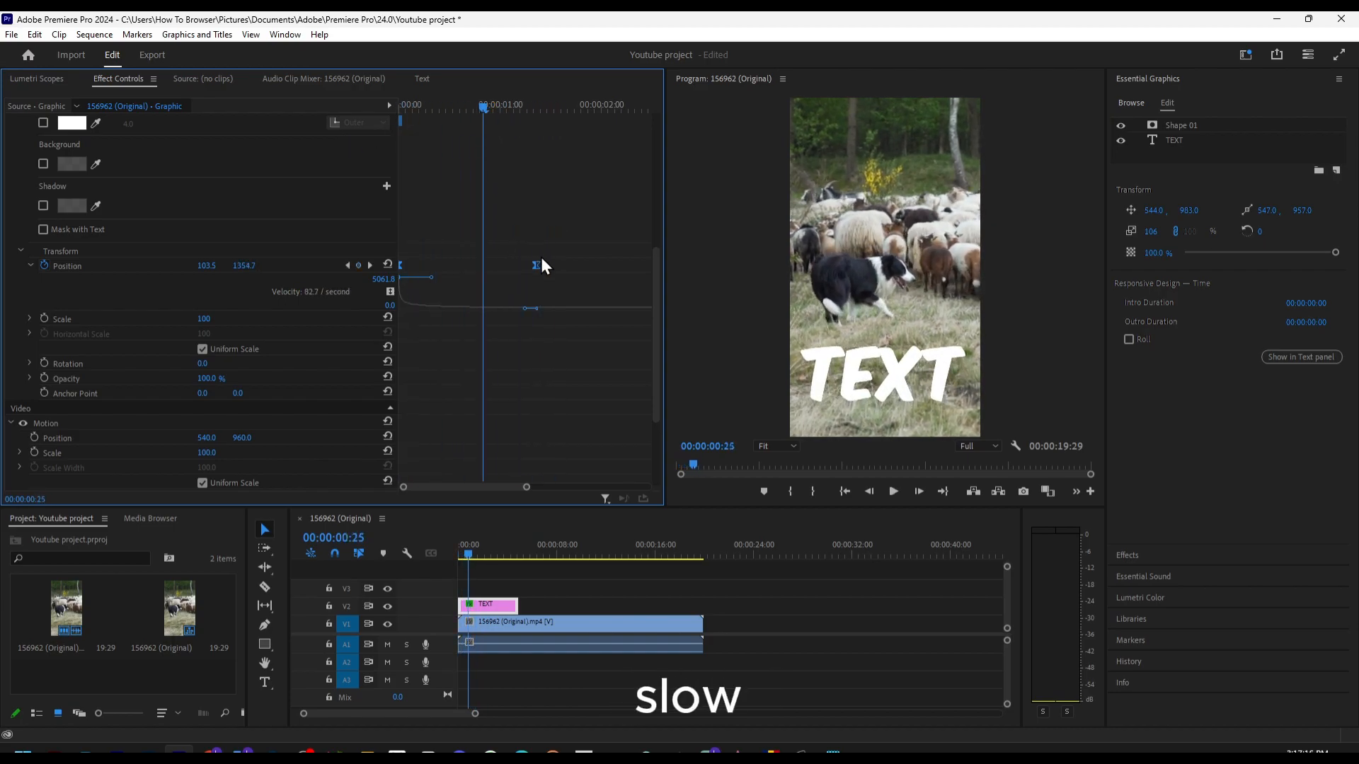
left_click_drag(535, 267, 467, 261)
left_click_drag(482, 110, 397, 115)
key("space")
Move the playhead to 00:00:00:15 and shift the TEXT layer's last Position keyframe beyond the two-second mark for a slower reveal.
left_click(460, 110)
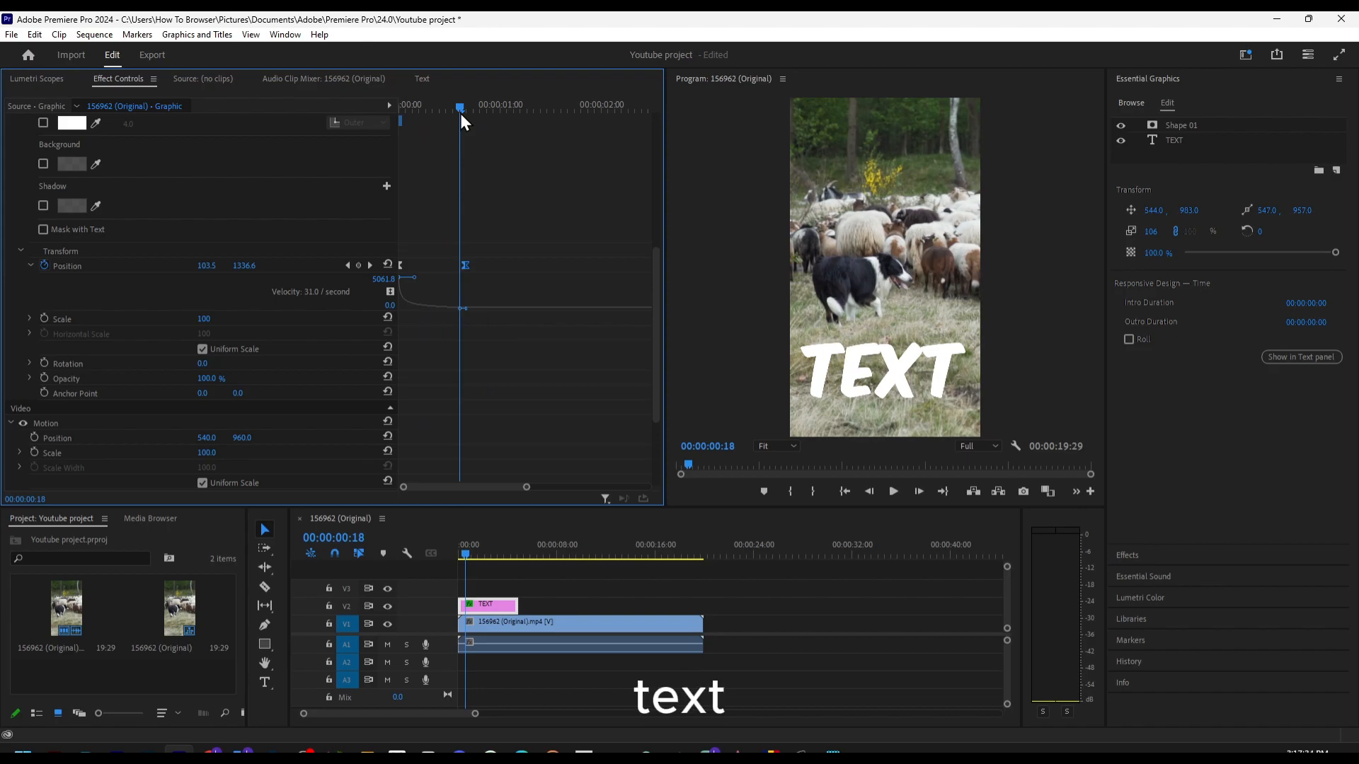
left_click_drag(461, 115, 448, 121)
left_click_drag(465, 265, 638, 266)
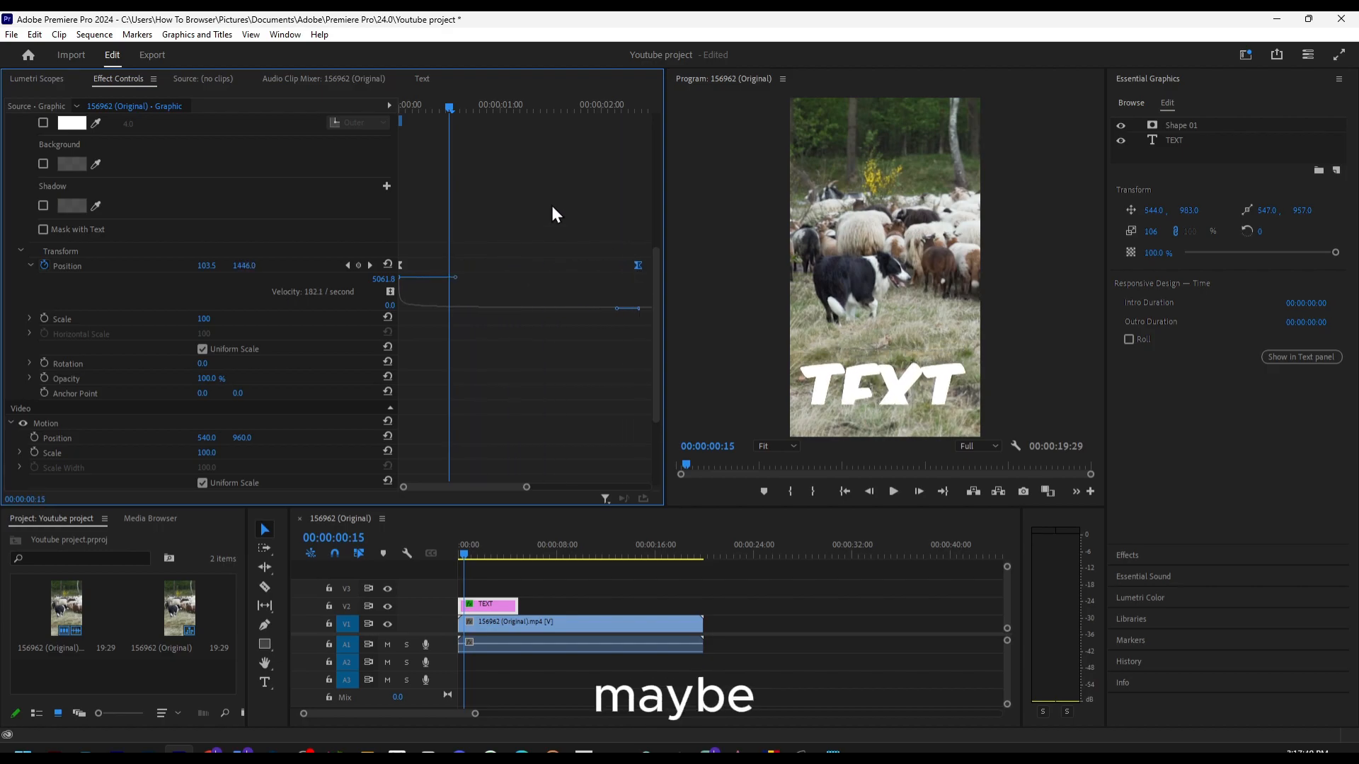
Preview the slower text reveal from the start of the clip, pausing partway and resuming playback toward the two-second mark.
left_click_drag(445, 109, 395, 122)
key("space")
key("space")
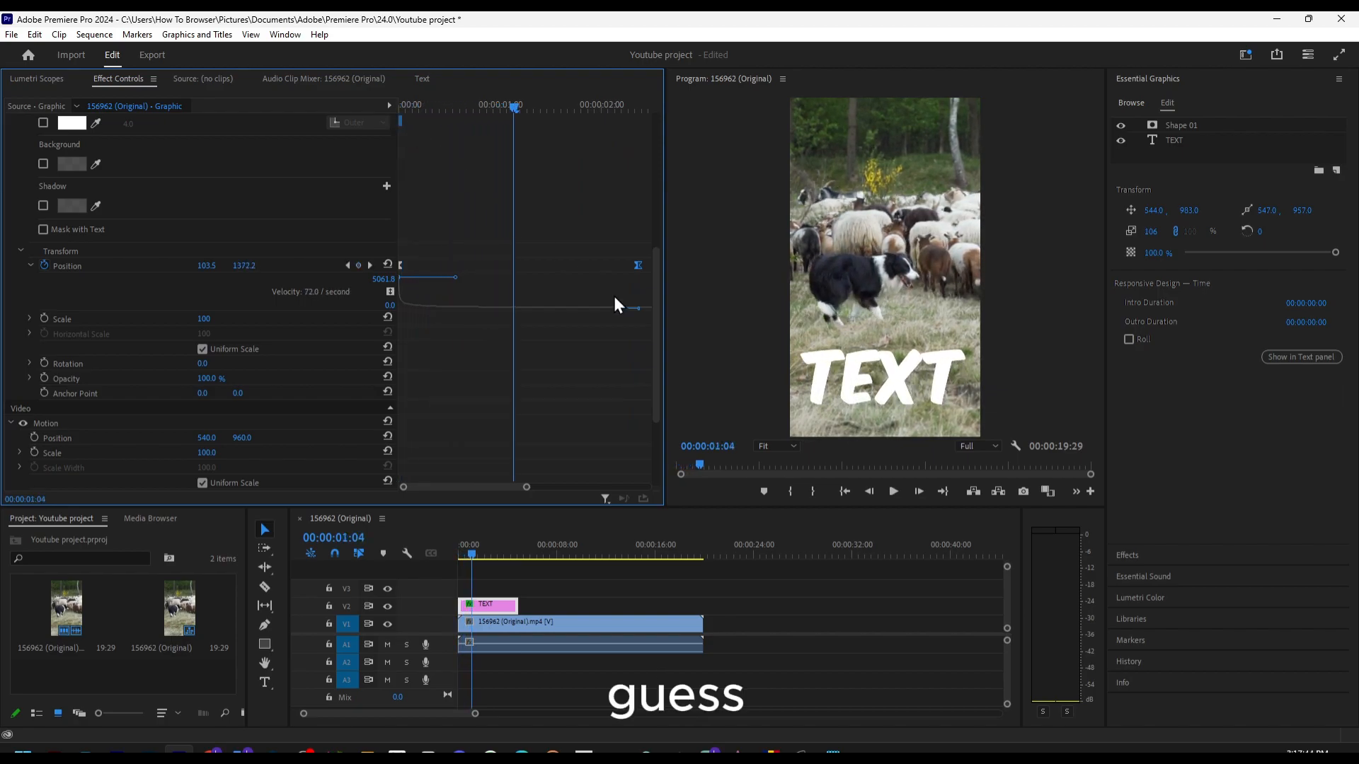
key("space")
key("space")
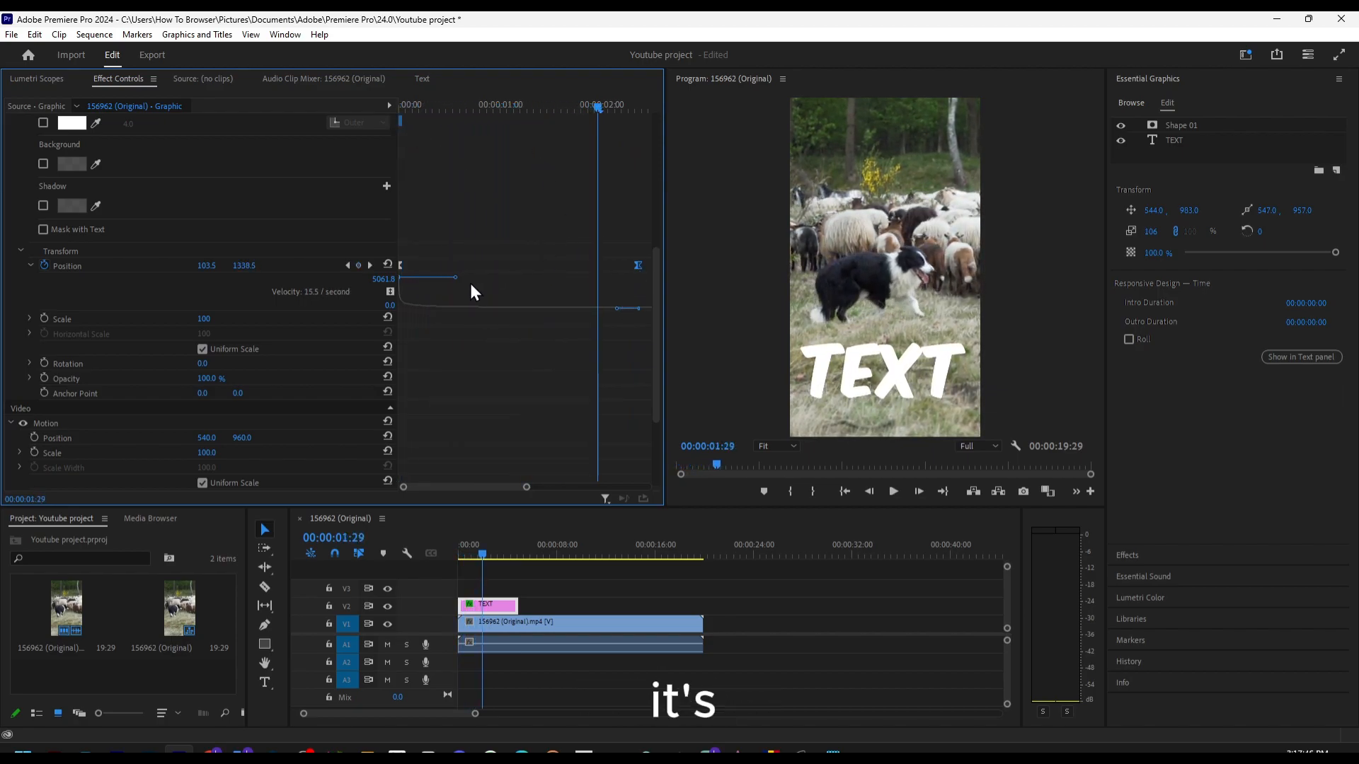
Shorten the first Position keyframe's velocity handle and lower it to the bottom of the graph.
left_click_drag(453, 280, 411, 279)
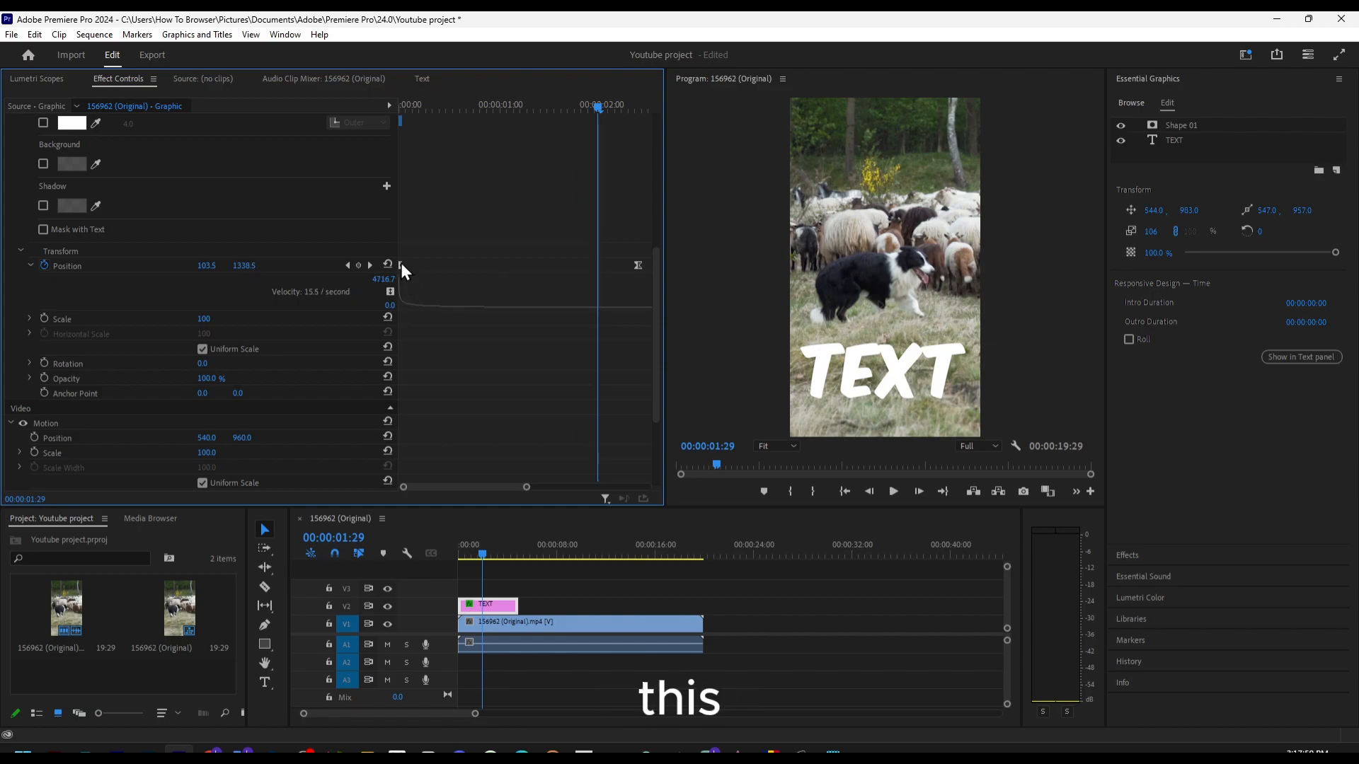
left_click(406, 283)
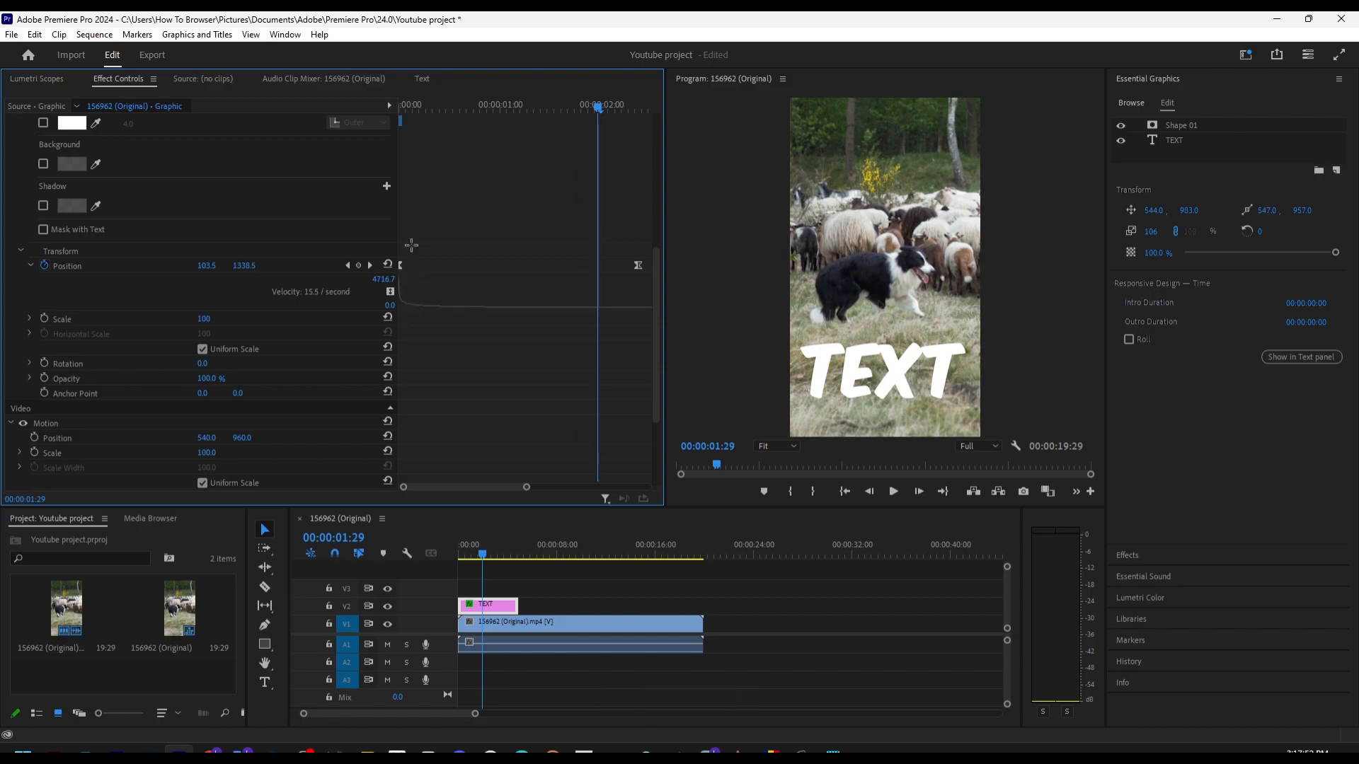
left_click(401, 265)
left_click_drag(402, 278, 453, 305)
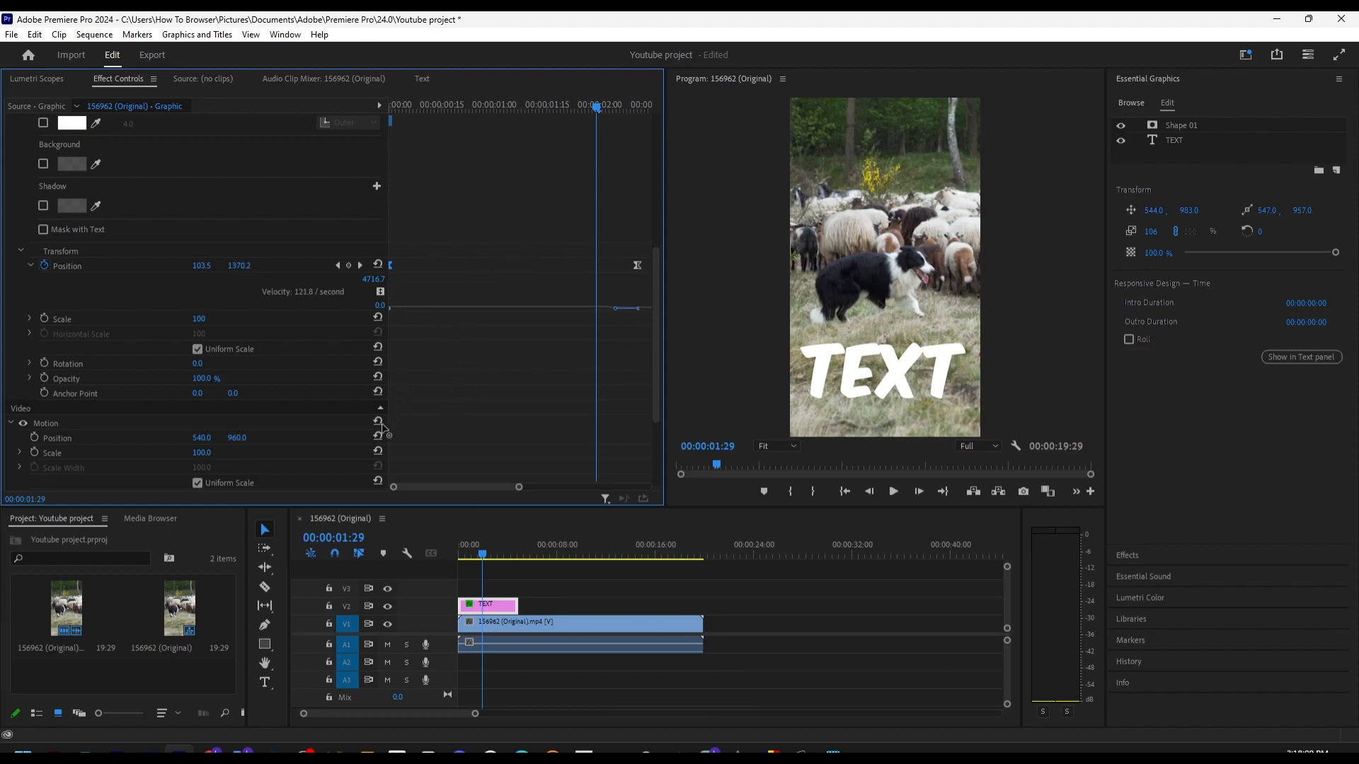
Stretch the first Position keyframe's velocity handle flat along the graph's baseline to nearly the 15-frame mark for a smooth ease-out.
left_click_drag(454, 309, 386, 284)
key("super")
key("super")
left_click_drag(388, 264, 429, 308)
left_click(387, 265)
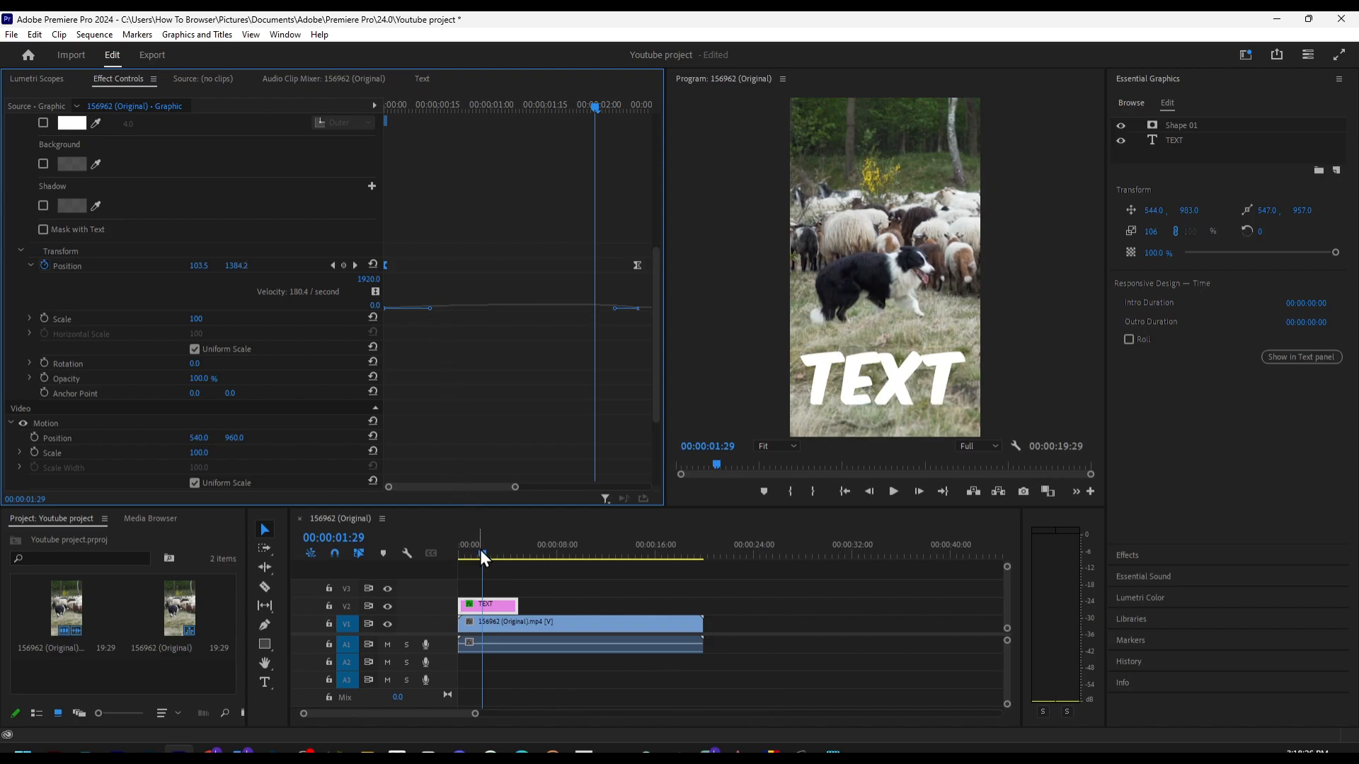
Return the playhead to the start of the sequence and preview the eased text reveal.
left_click_drag(480, 549, 460, 552)
left_click(892, 492)
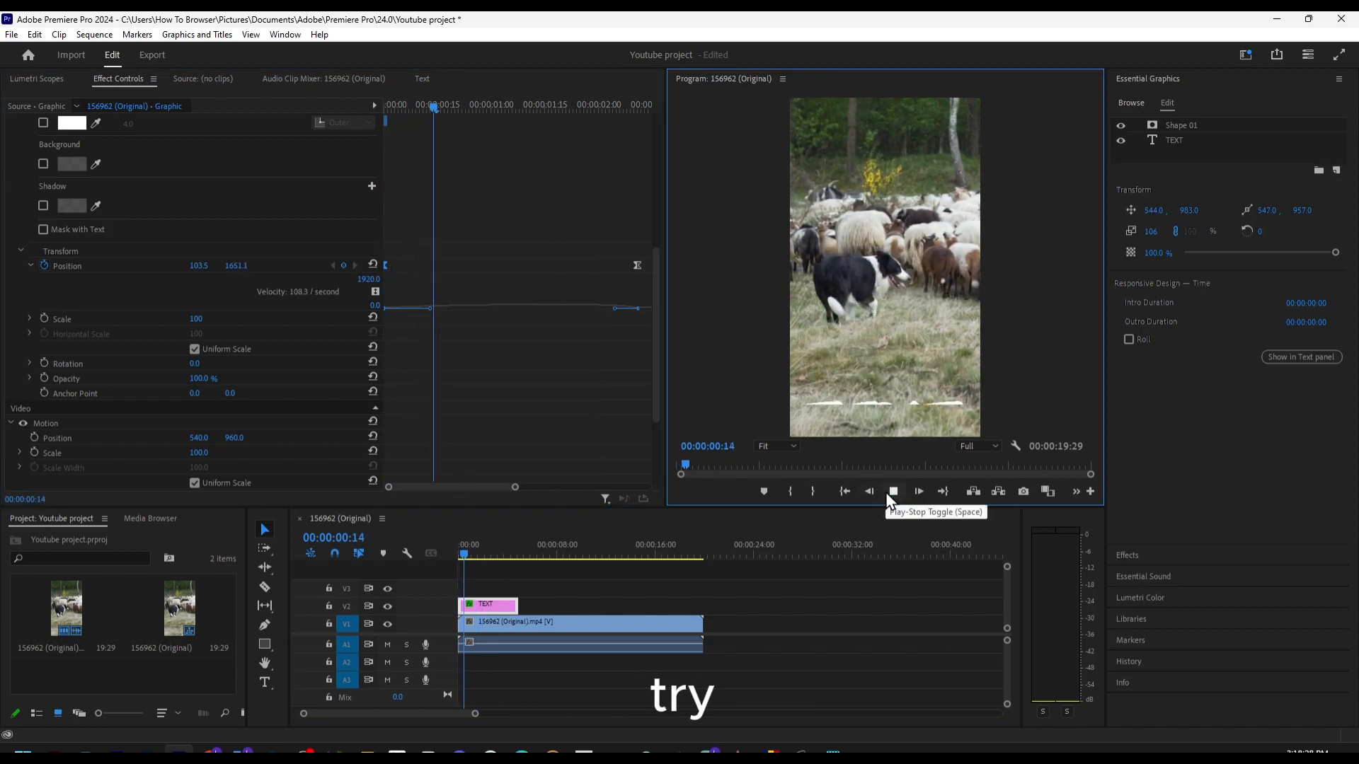
left_click(893, 491)
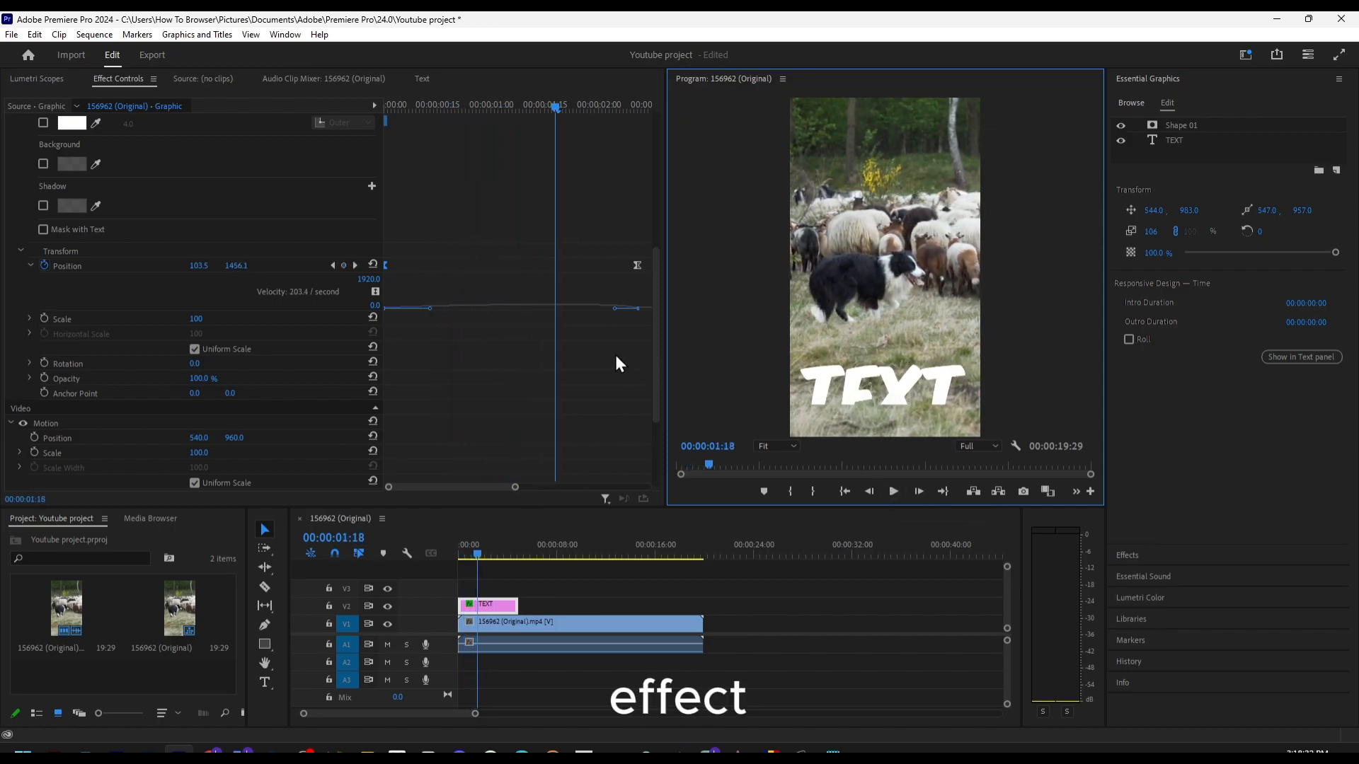
left_click(305, 747)
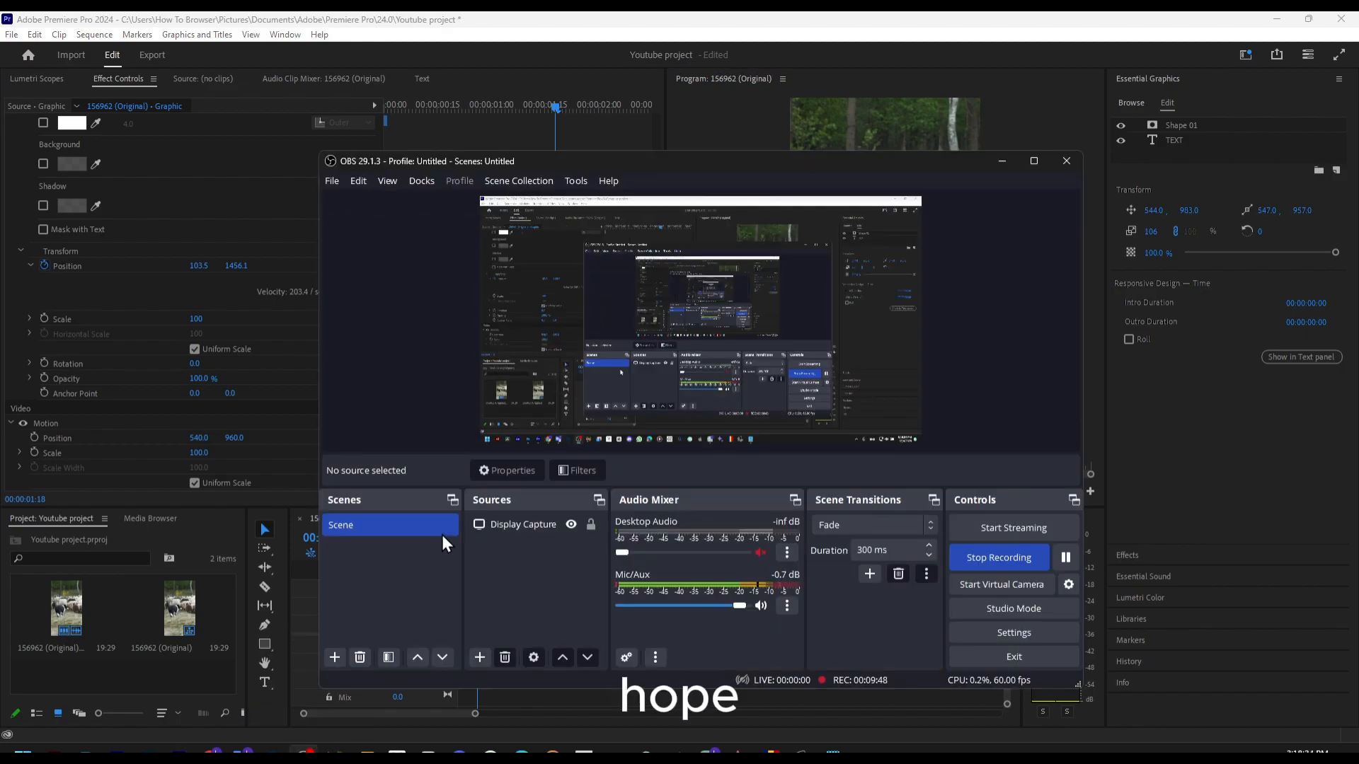